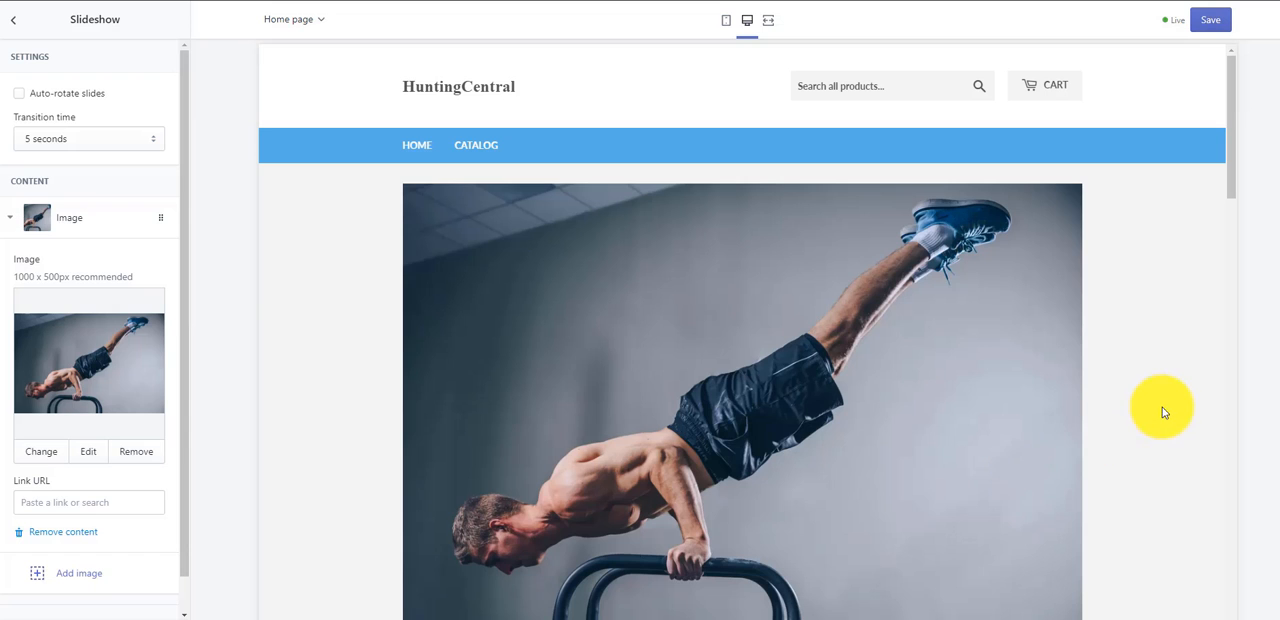
pyautogui.scroll(-1, 674, 366)
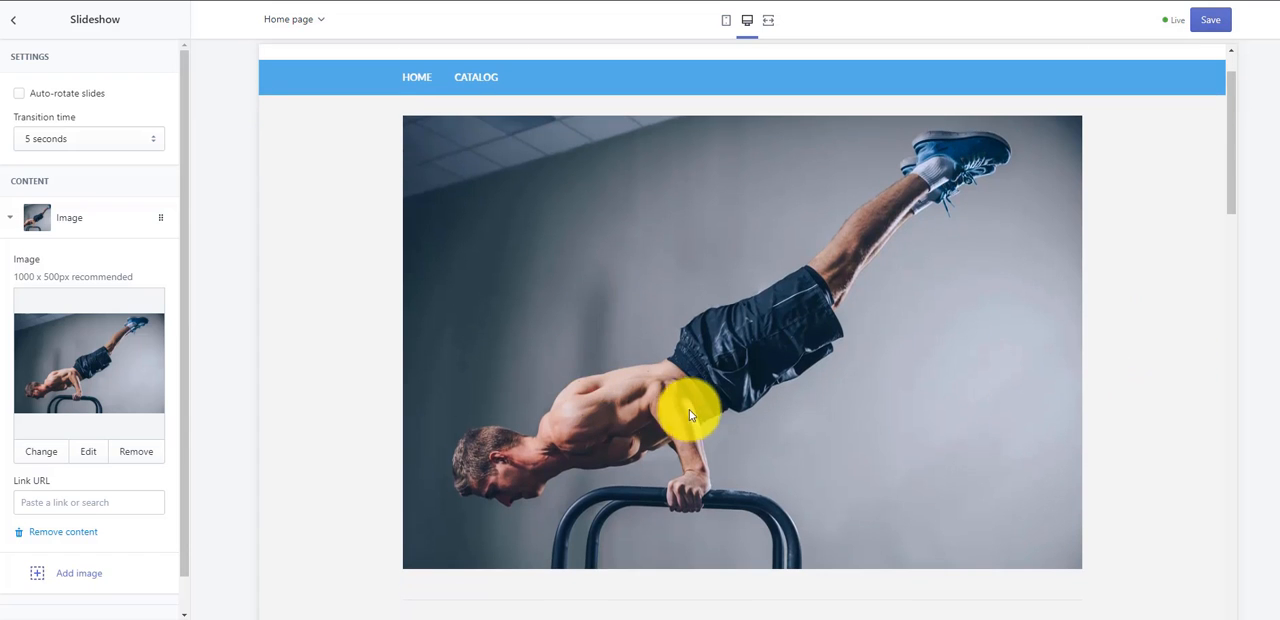
pyautogui.scroll(1, 692, 414)
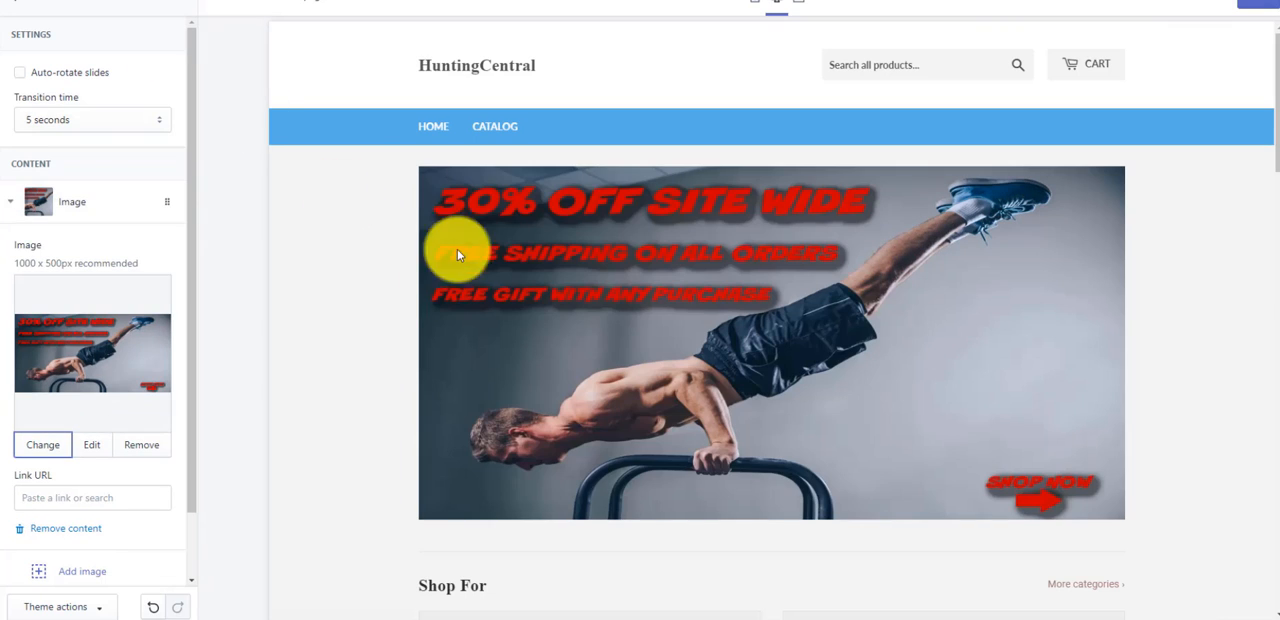
pyautogui.scroll(-1, 151, 419)
pyautogui.scroll(-1, 157, 405)
pyautogui.scroll(2, 157, 400)
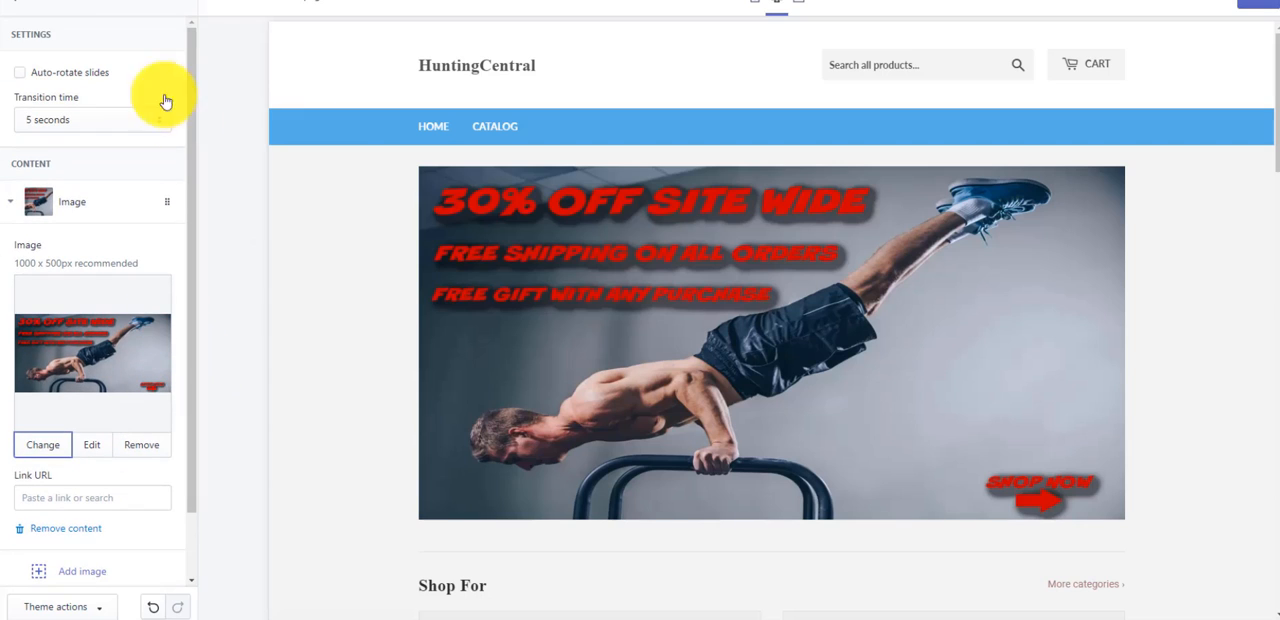
# - Add a third collection block to the home page's Collection list section
pyautogui.click(18, 9)
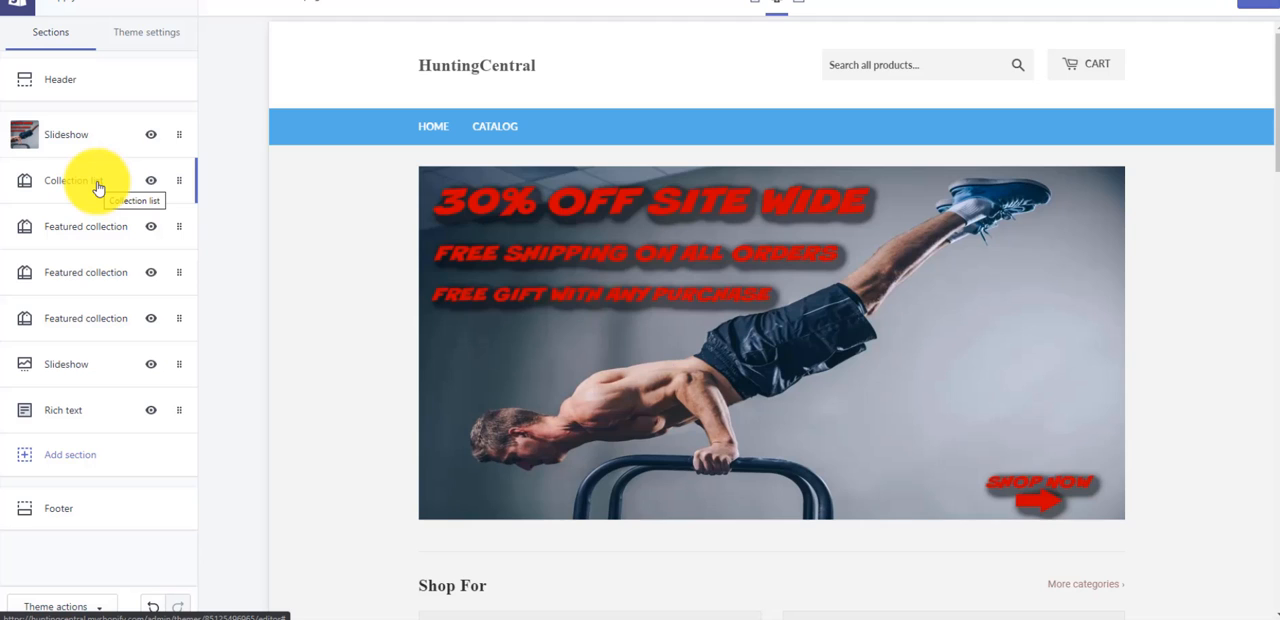
pyautogui.click(98, 188)
pyautogui.scroll(5, 471, 347)
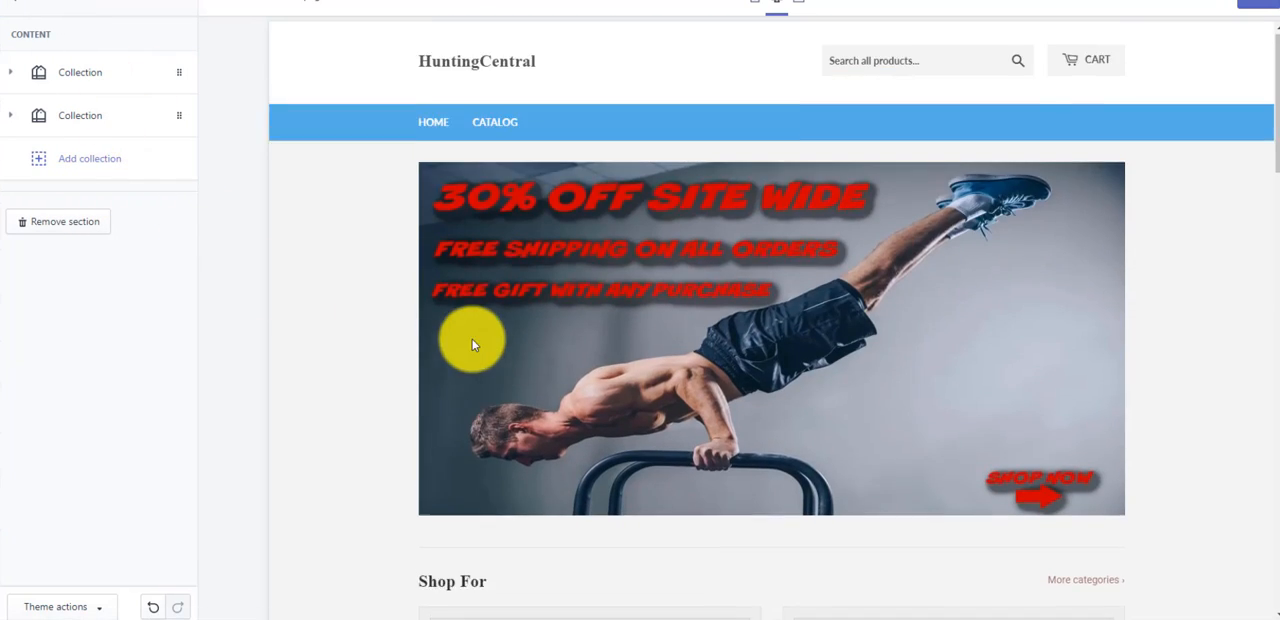
pyautogui.scroll(-3, 460, 375)
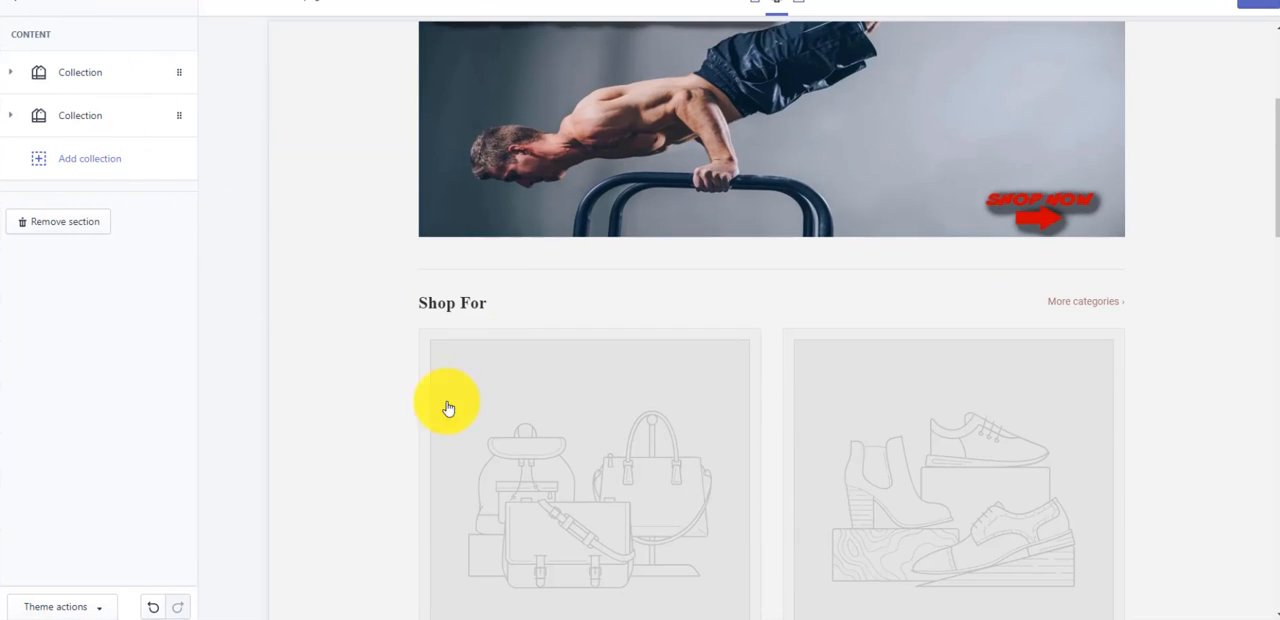
pyautogui.click(86, 168)
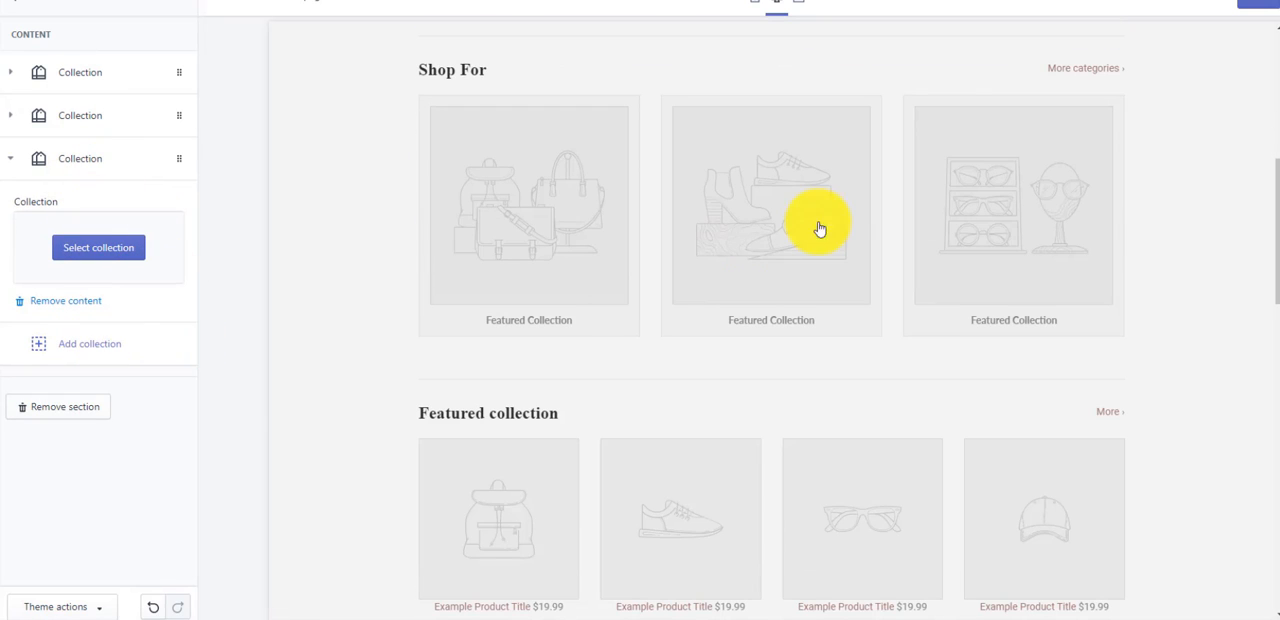
# - Try a fourth collection block in the Collection list section and remove it again
pyautogui.scroll(1, 1038, 247)
pyautogui.scroll(2, 1038, 247)
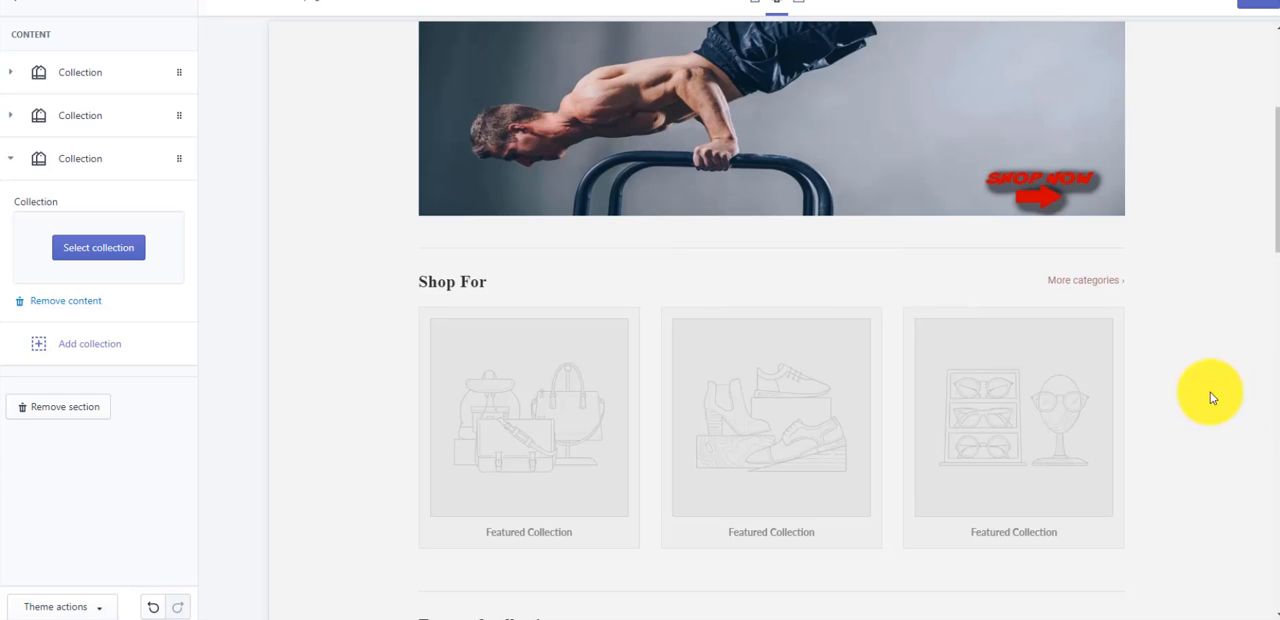
pyautogui.click(86, 350)
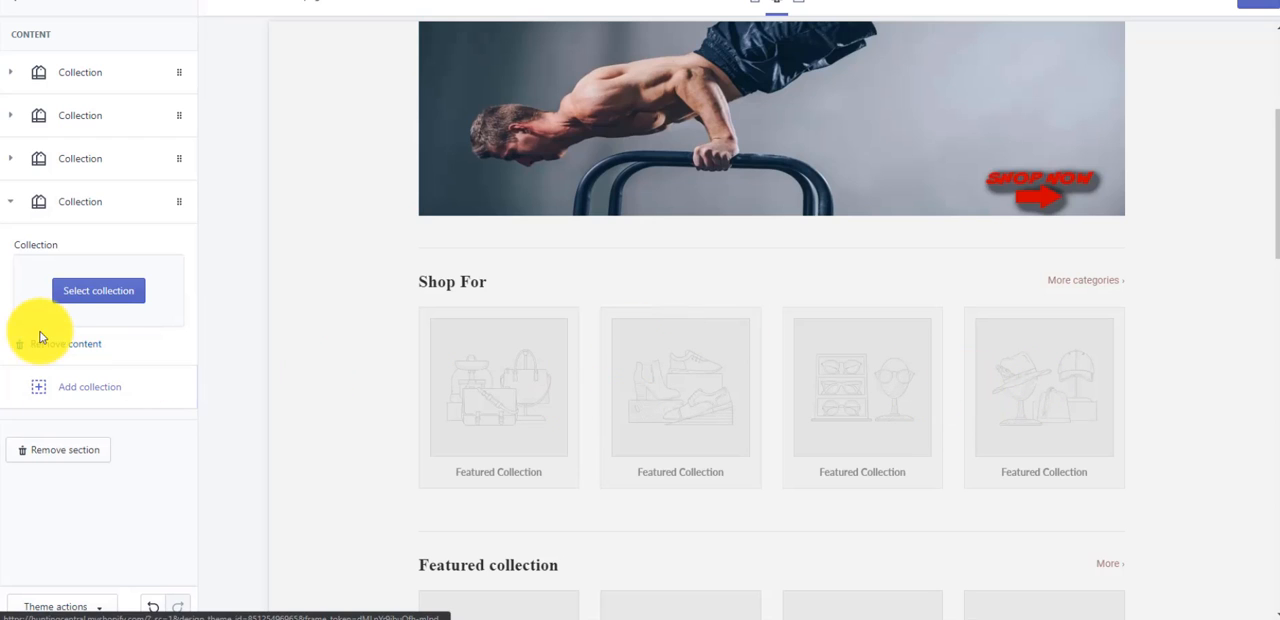
pyautogui.click(48, 350)
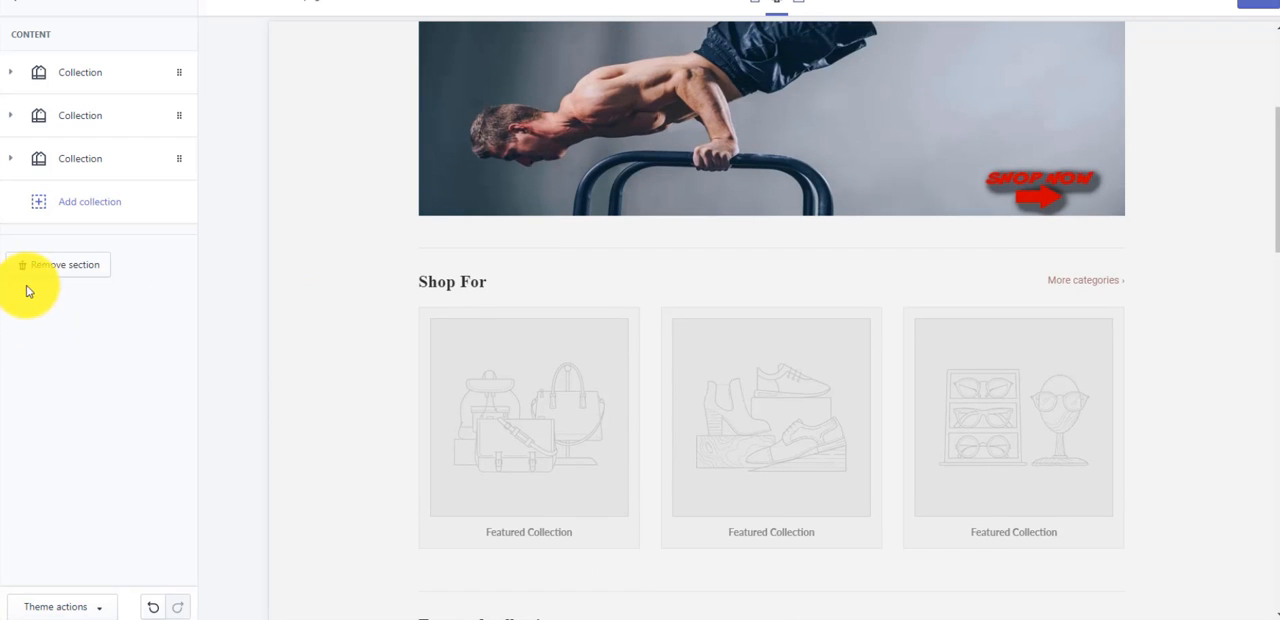
# - Look at the collection choices for the first Collection list block and the form for creating a new collection
pyautogui.click(91, 84)
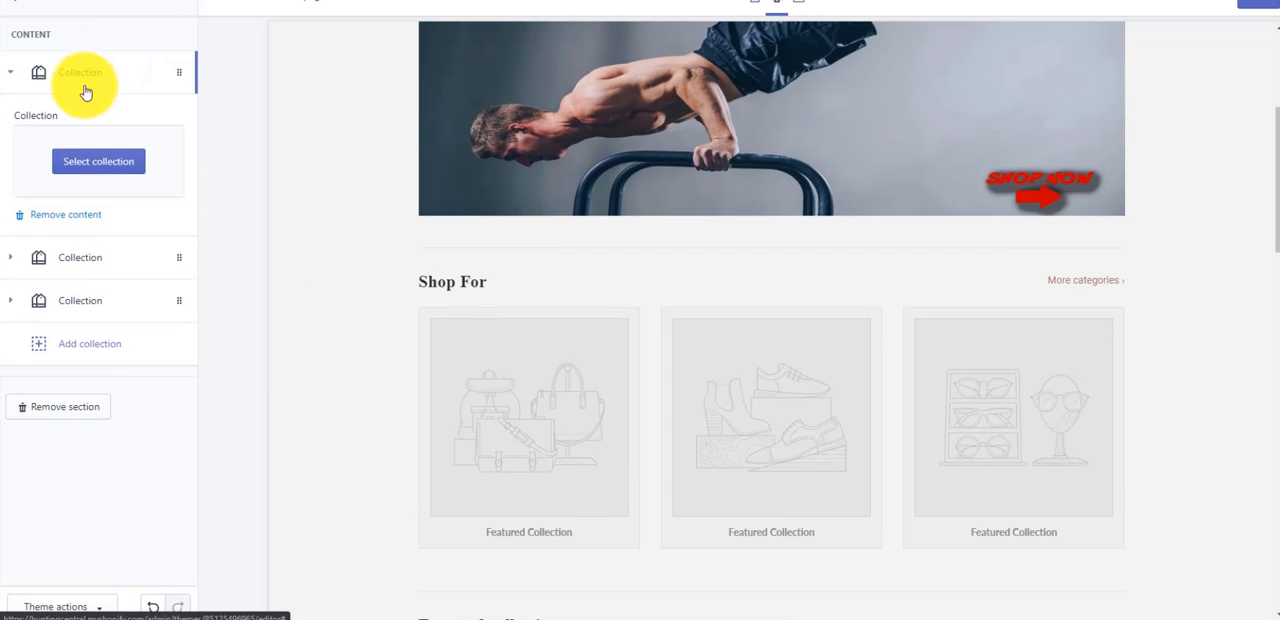
pyautogui.click(110, 163)
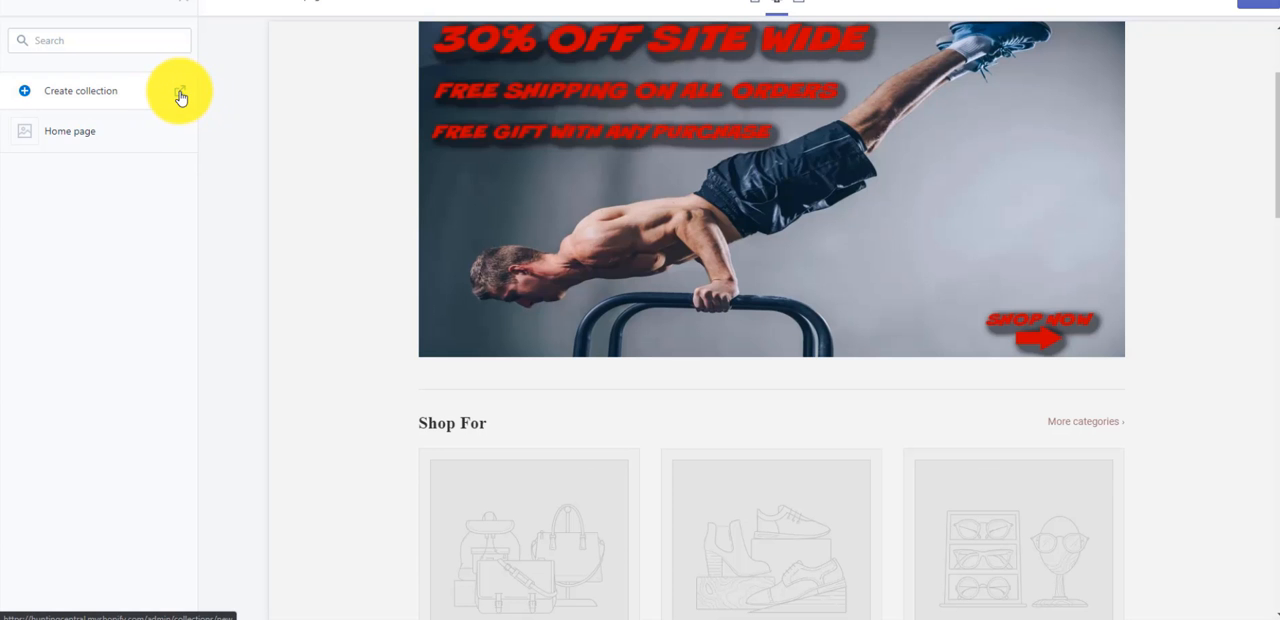
pyautogui.click(181, 95)
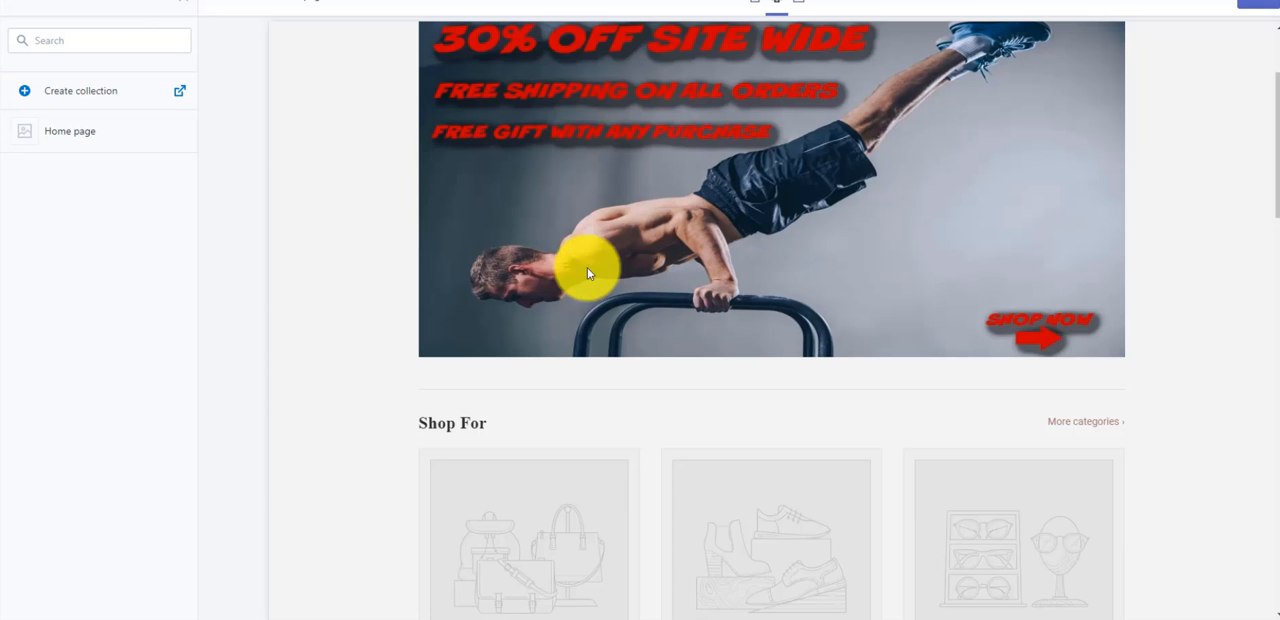
pyautogui.scroll(3, 588, 273)
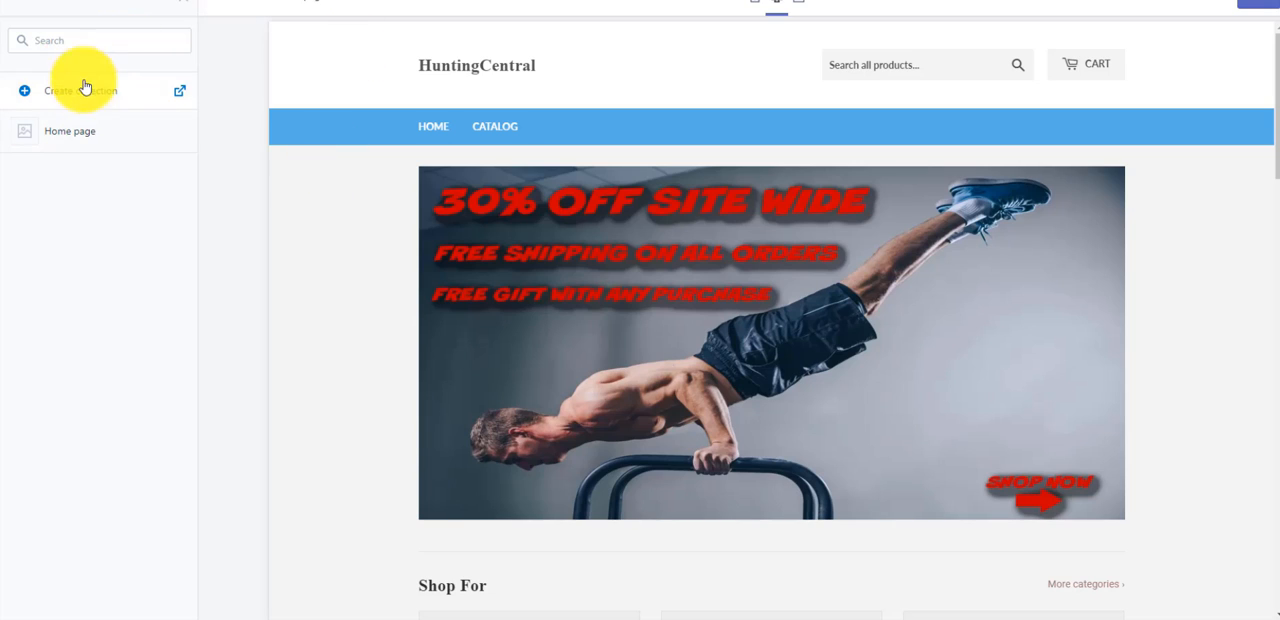
pyautogui.click(124, 98)
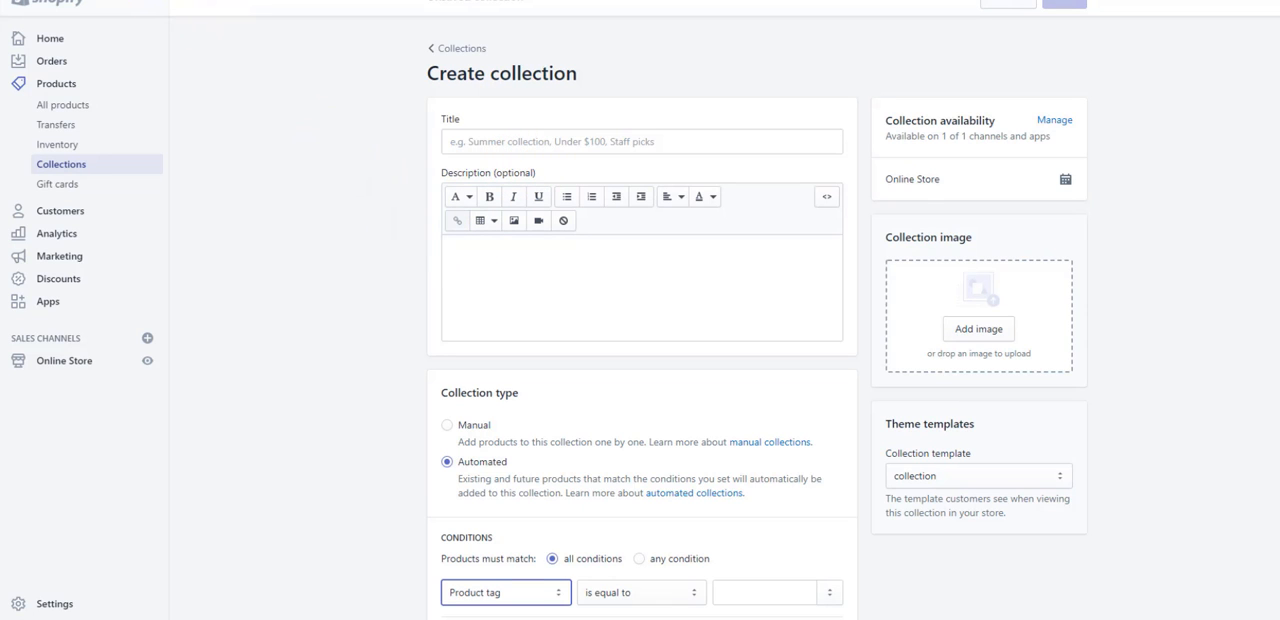
pyautogui.click(95, 0)
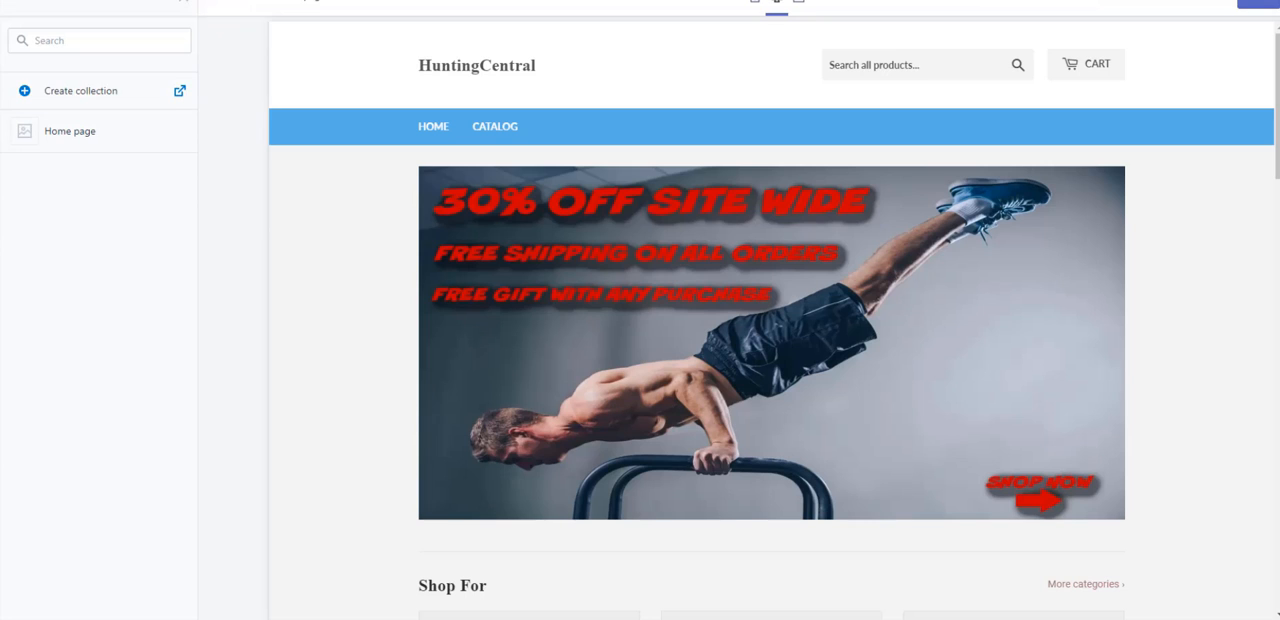
# - Save the theme changes and leave the theme editor for the store admin
pyautogui.click(1258, 3)
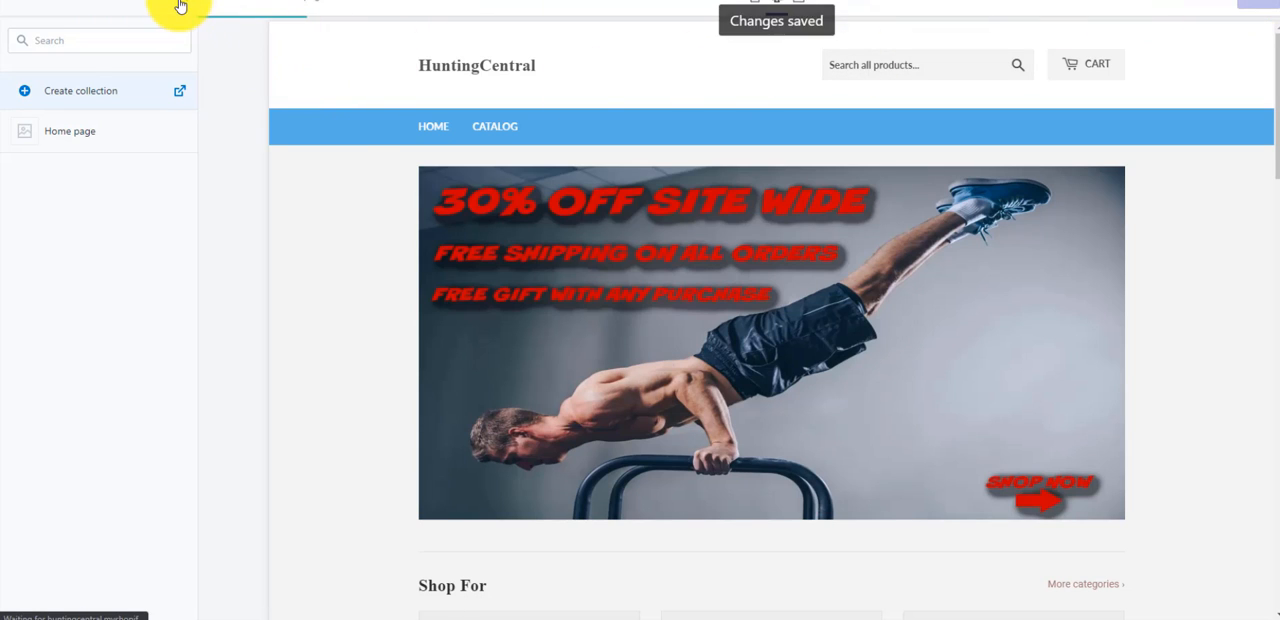
pyautogui.click(15, 6)
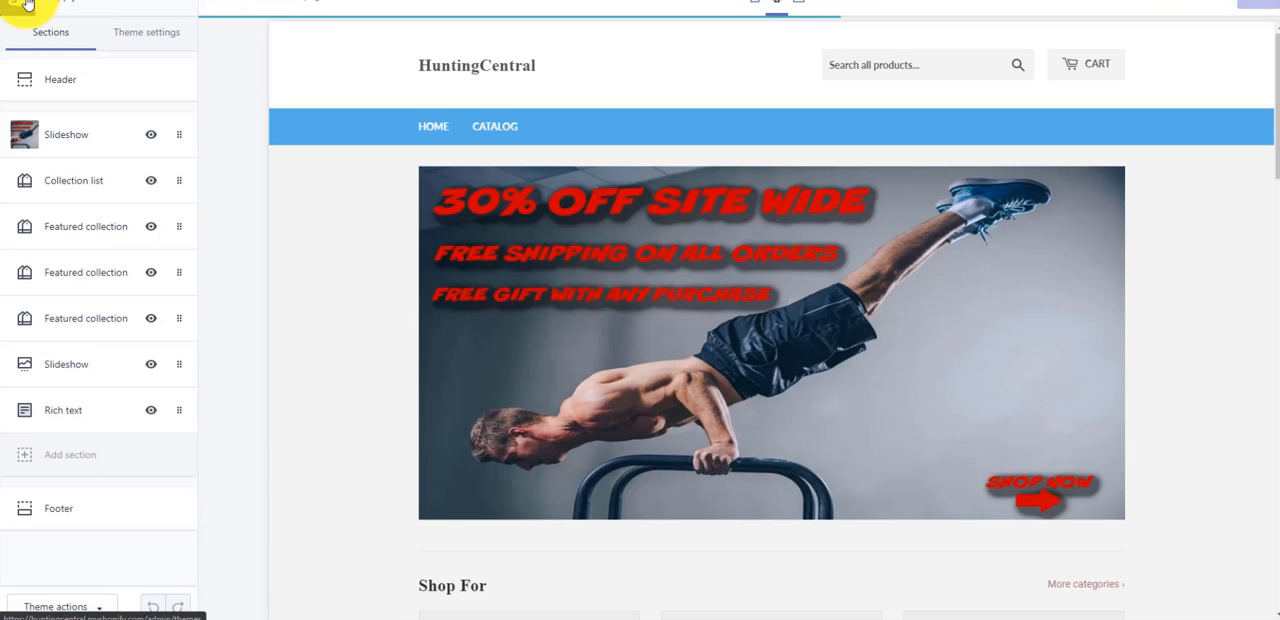
pyautogui.click(27, 5)
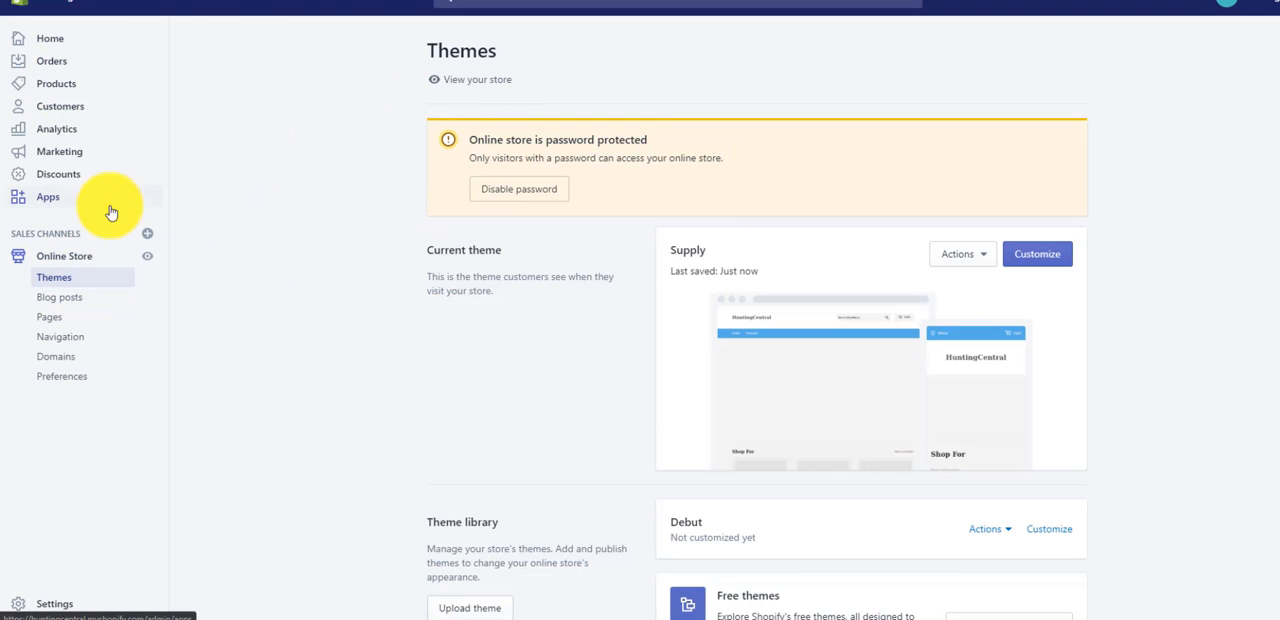
# - Start a new product collection from the store's Collections page and title it TOPS
pyautogui.click(55, 87)
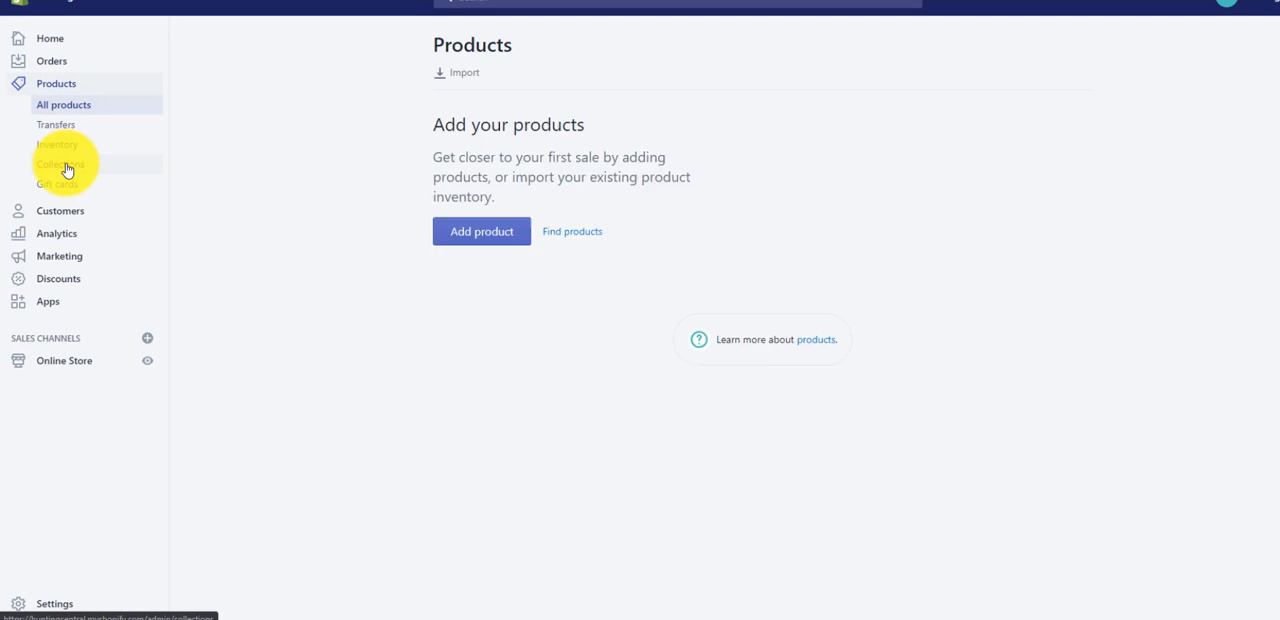
pyautogui.click(64, 166)
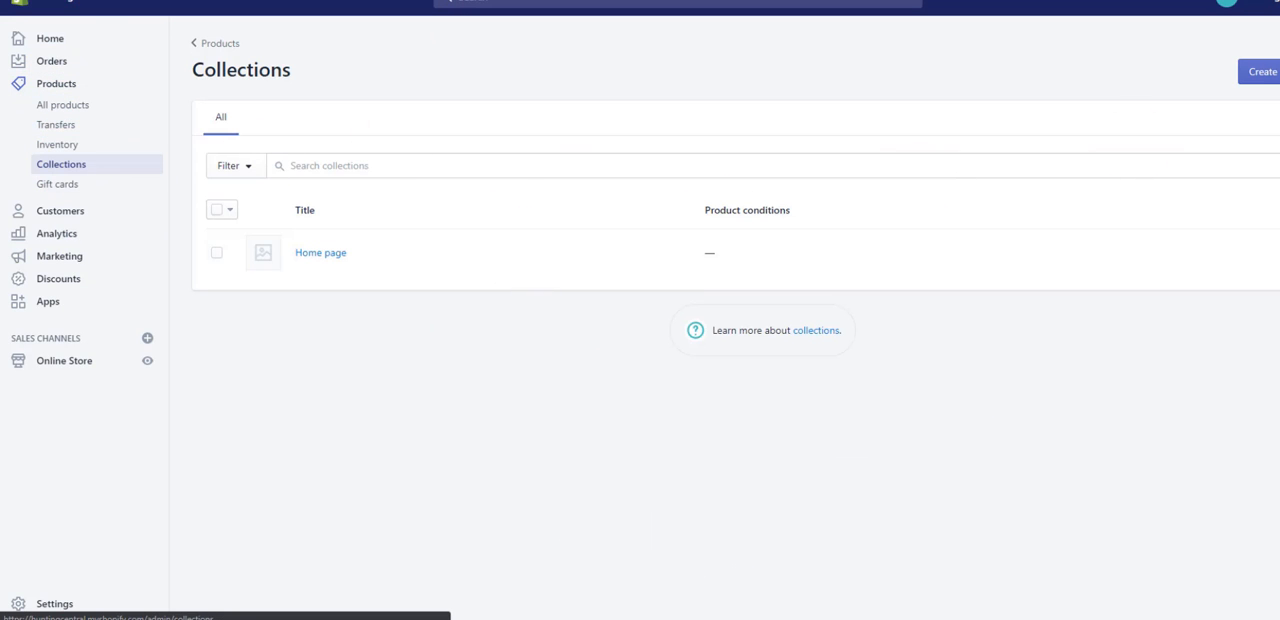
pyautogui.click(1264, 76)
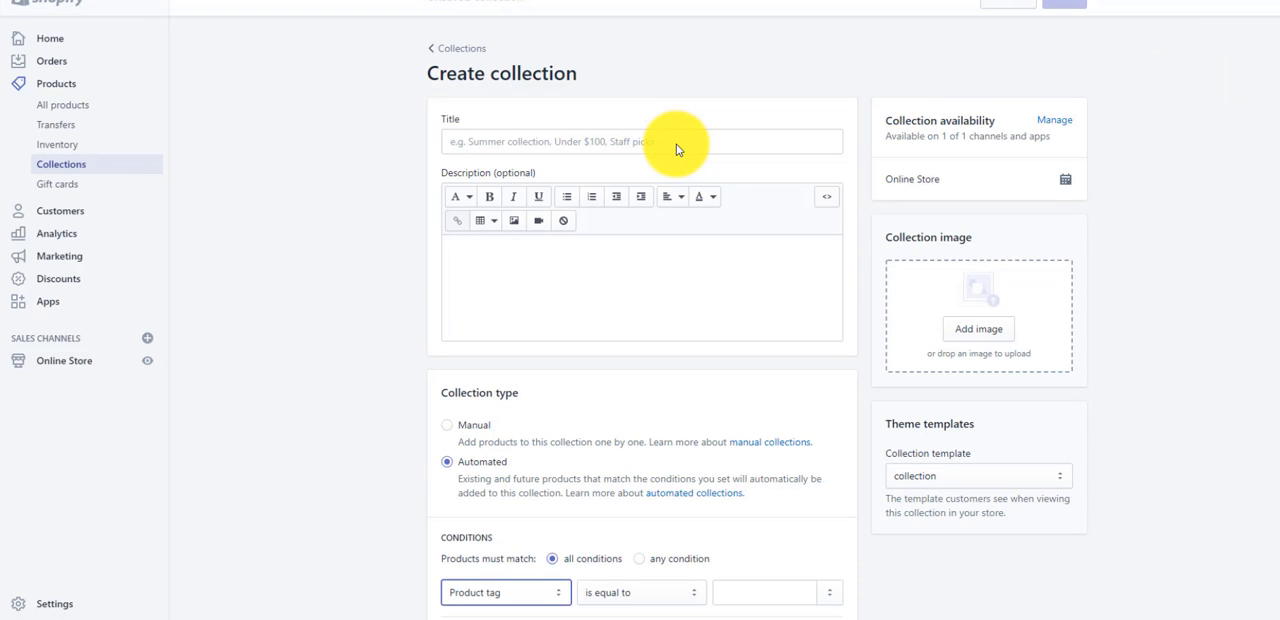
pyautogui.click(676, 144)
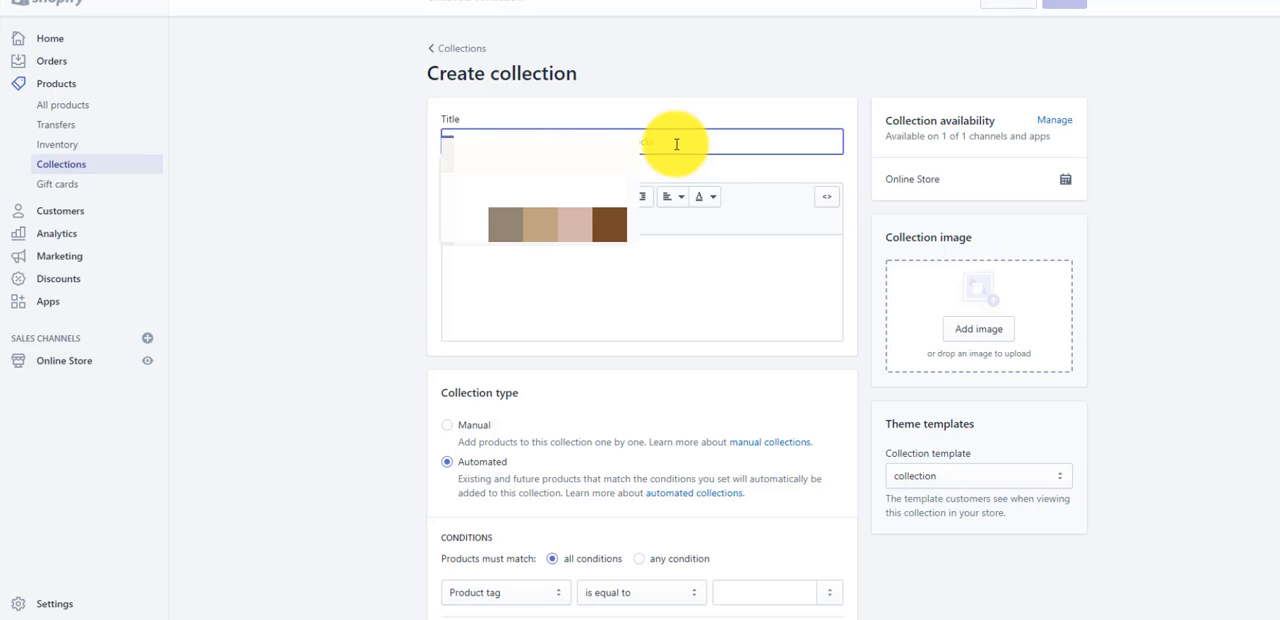
pyautogui.write('Sh')
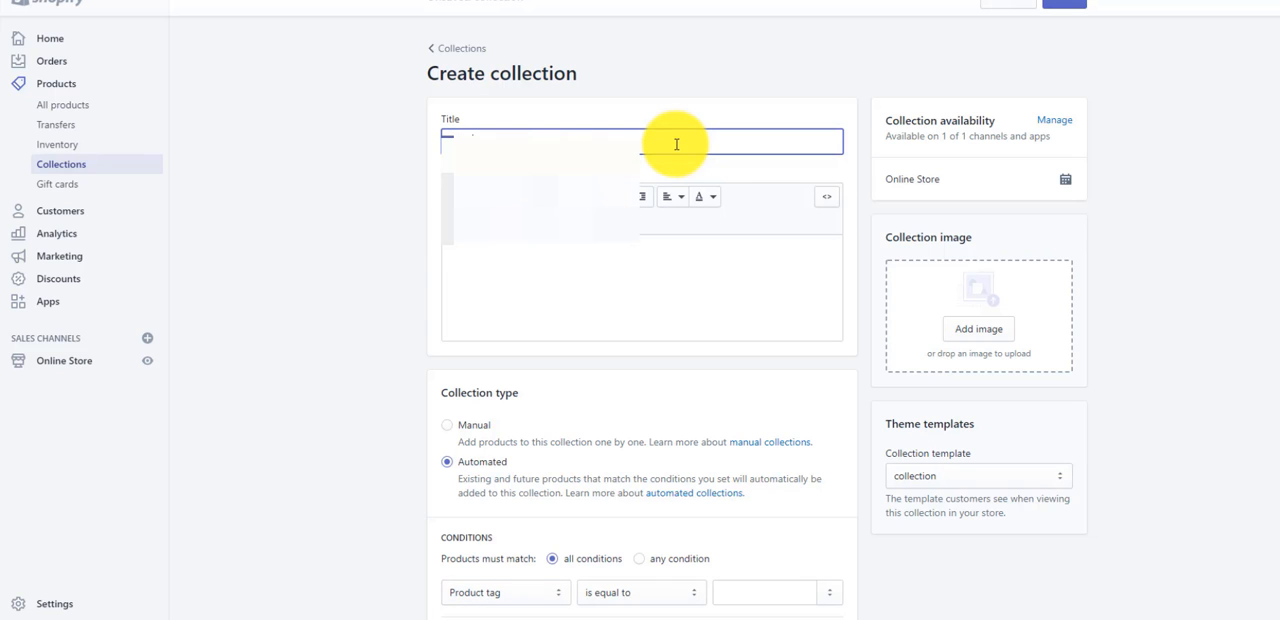
pyautogui.write('OP')
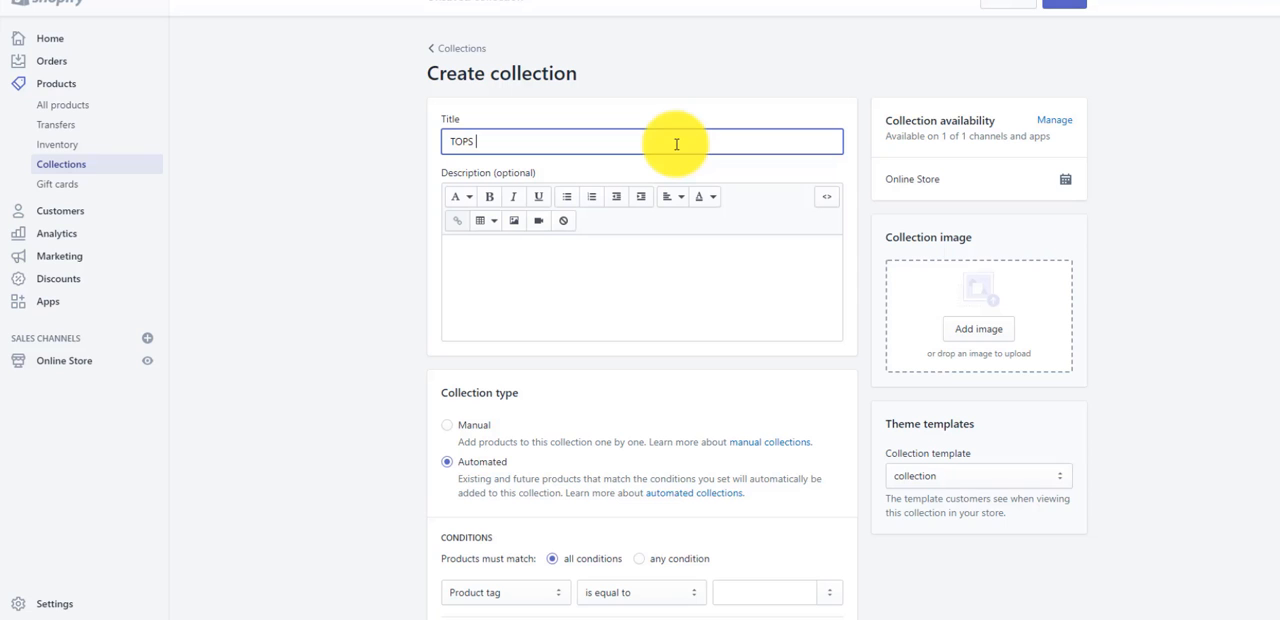
# - Set the collection type of the TOPS collection to Manual
pyautogui.click(447, 172)
pyautogui.scroll(-2, 608, 424)
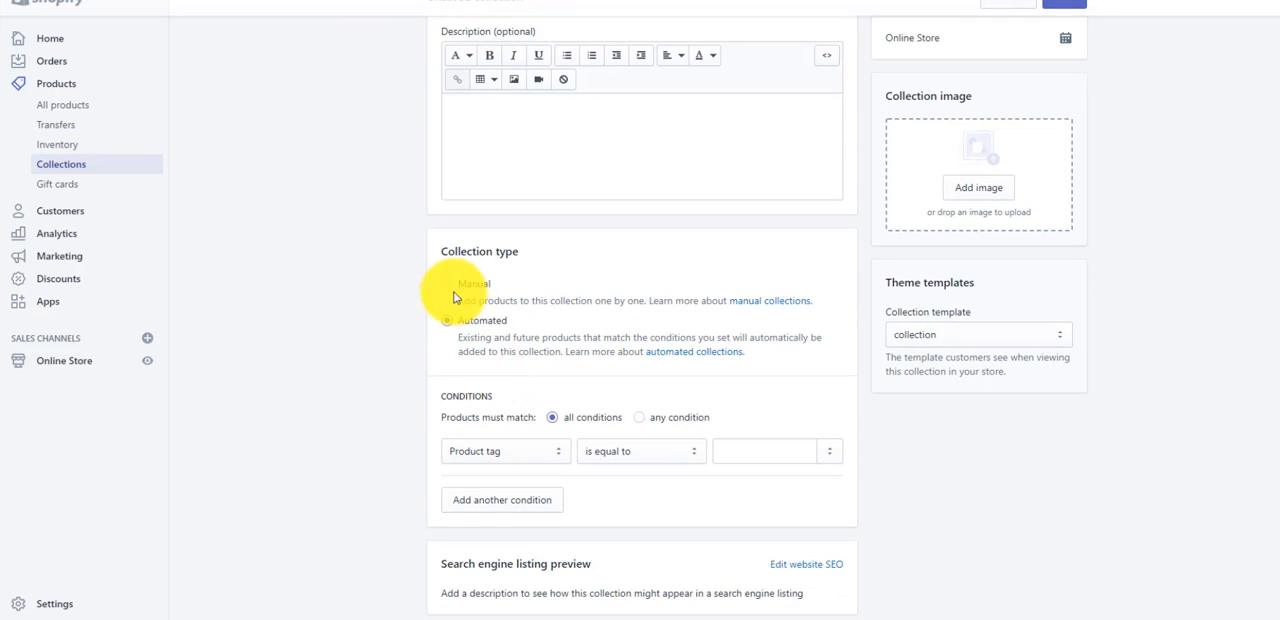
pyautogui.click(453, 295)
pyautogui.scroll(1, 530, 464)
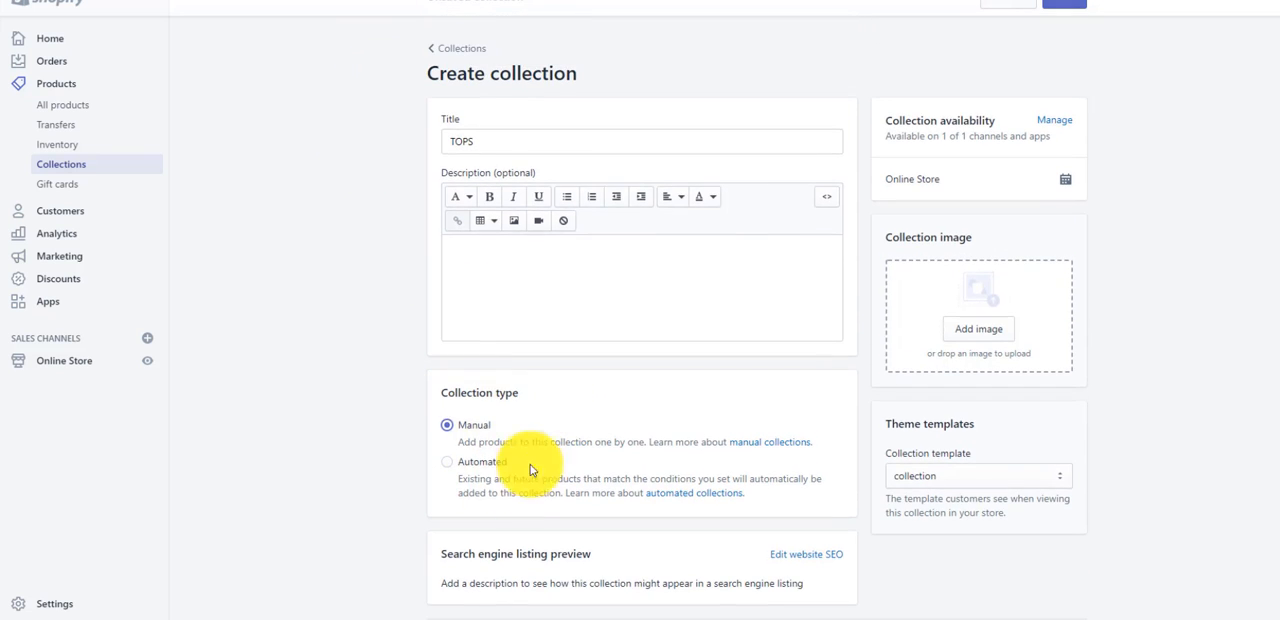
# - Upload the SHOP TOPS gym picture as the collection image and save the TOPS collection
pyautogui.click(1012, 331)
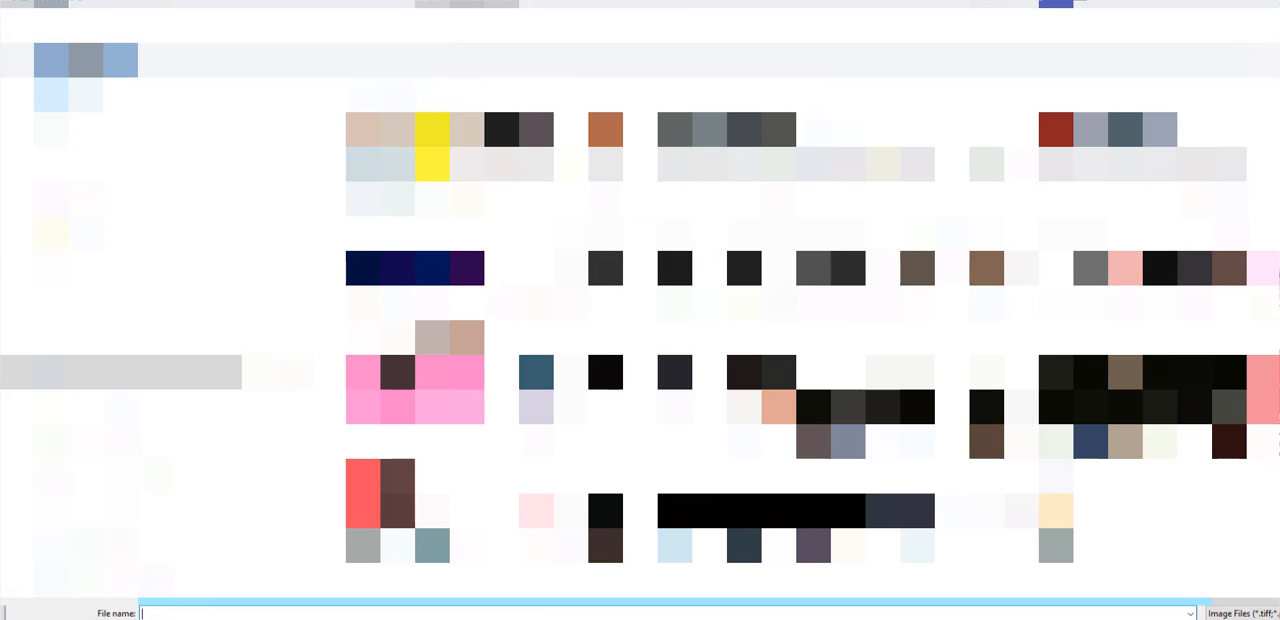
pyautogui.click(519, 150)
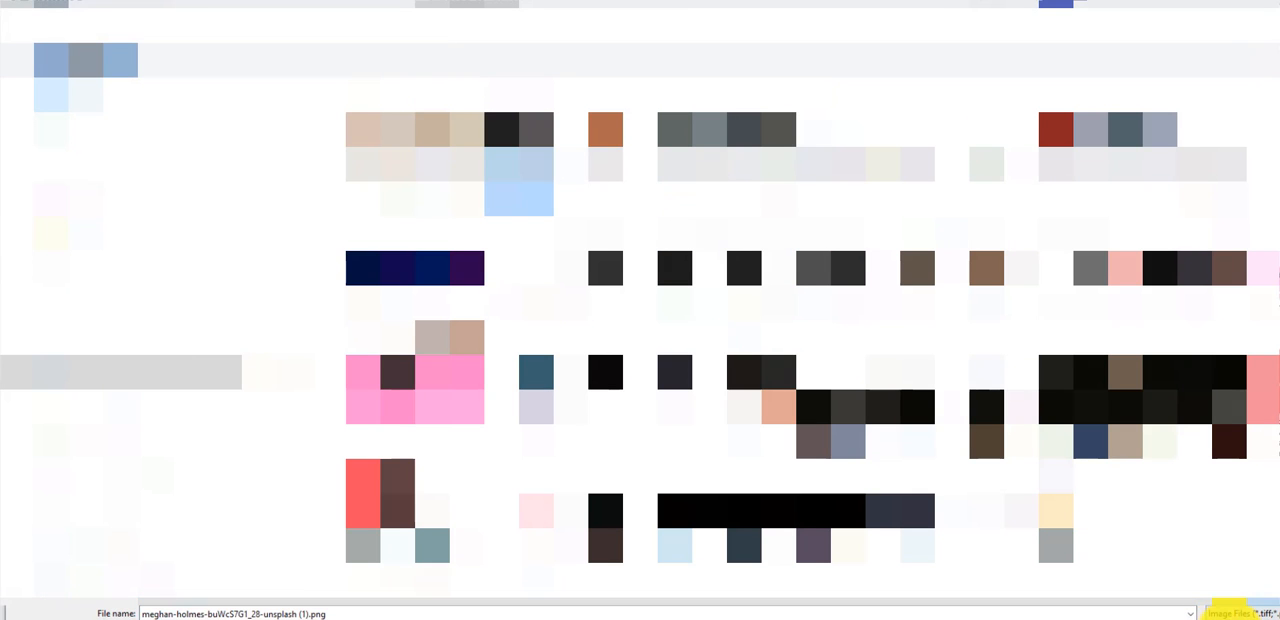
pyautogui.click(1228, 612)
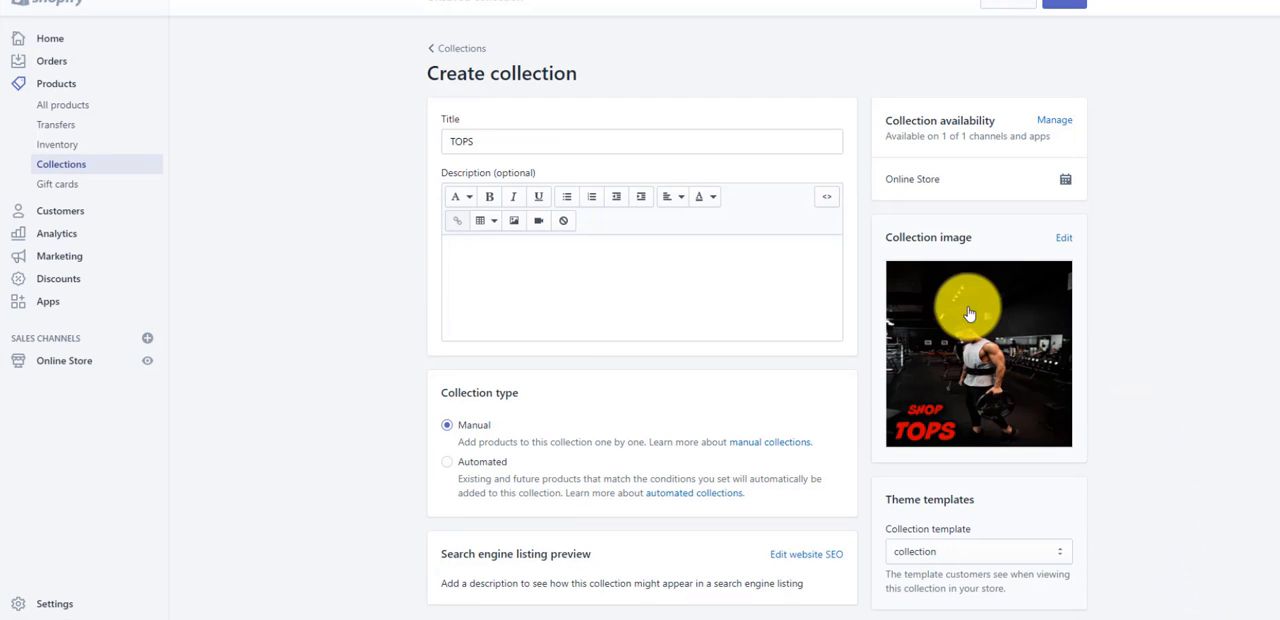
pyautogui.click(1070, 9)
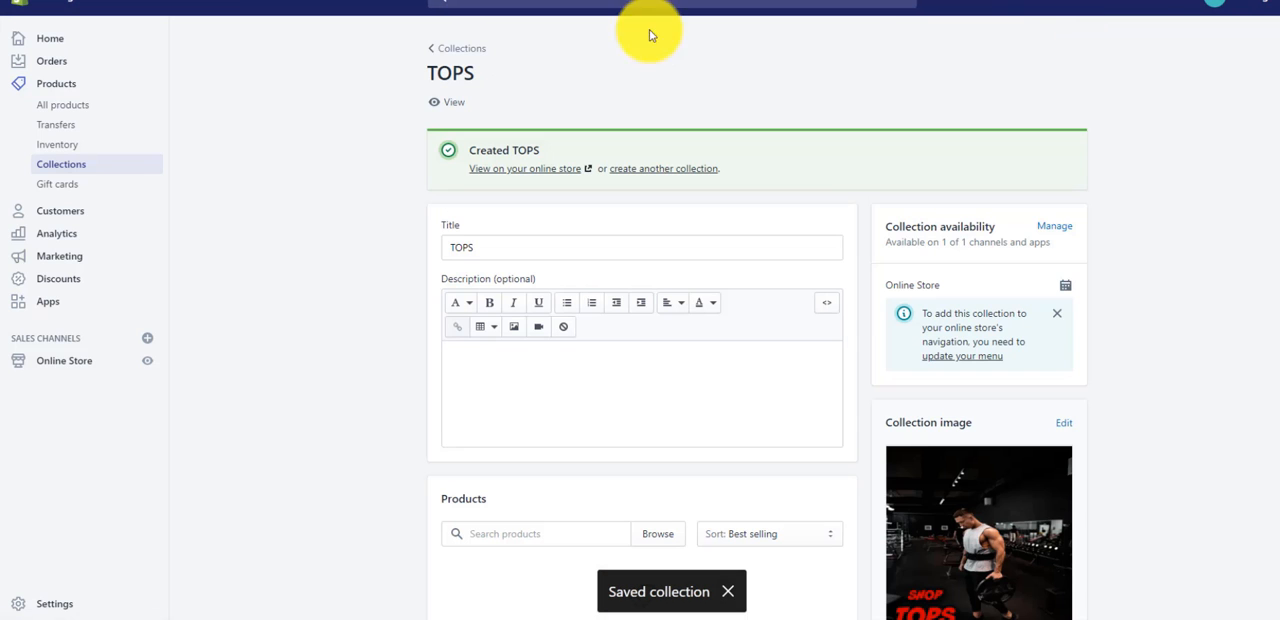
# - Start another new product collection from the Collections page and title it BOTTOMS
pyautogui.click(436, 48)
pyautogui.click(1255, 75)
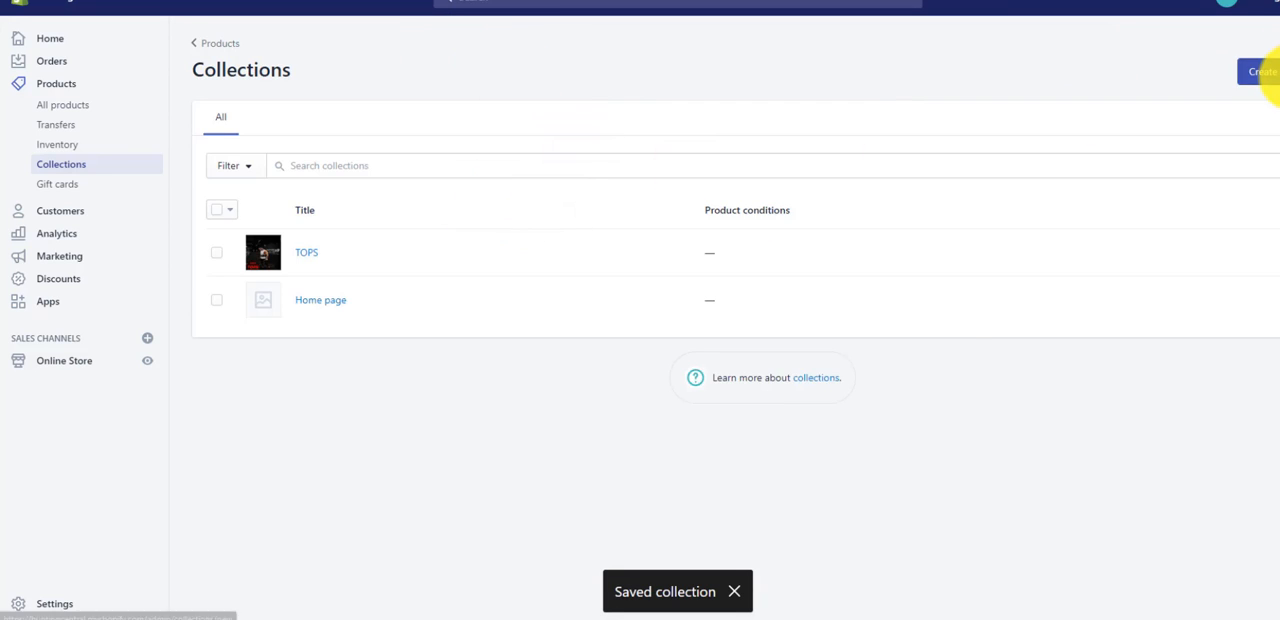
pyautogui.click(633, 141)
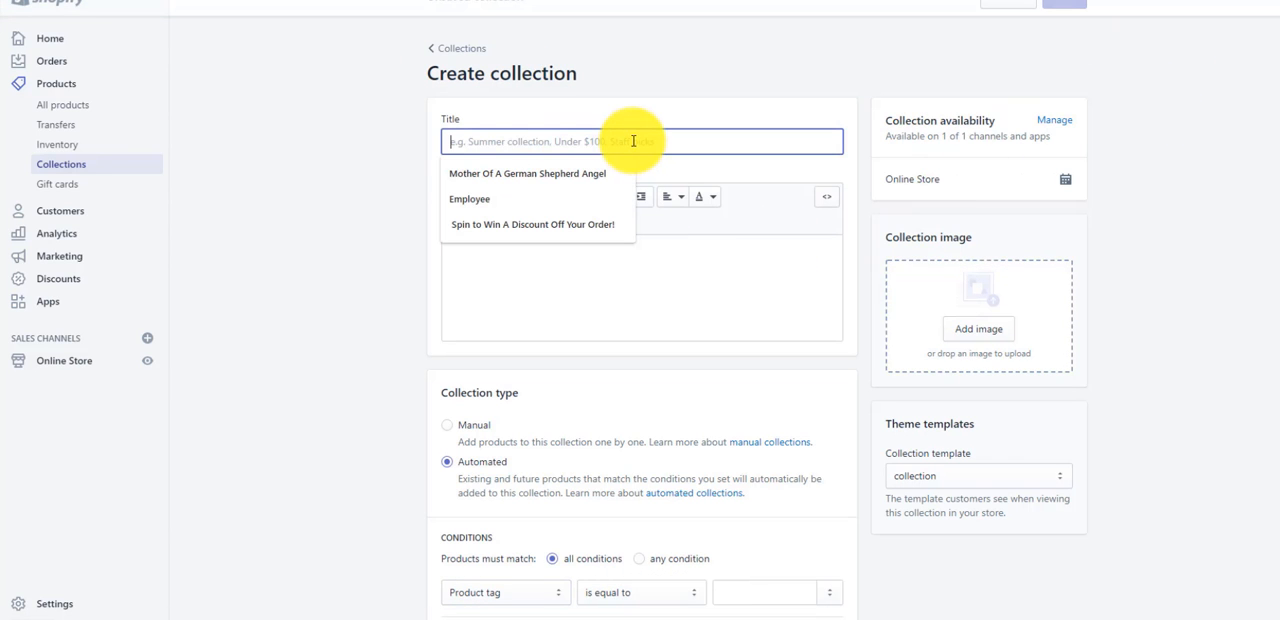
pyautogui.write('bO')
pyautogui.press('BackSpace')
pyautogui.press('BackSpace')
pyautogui.press('BackSpace')
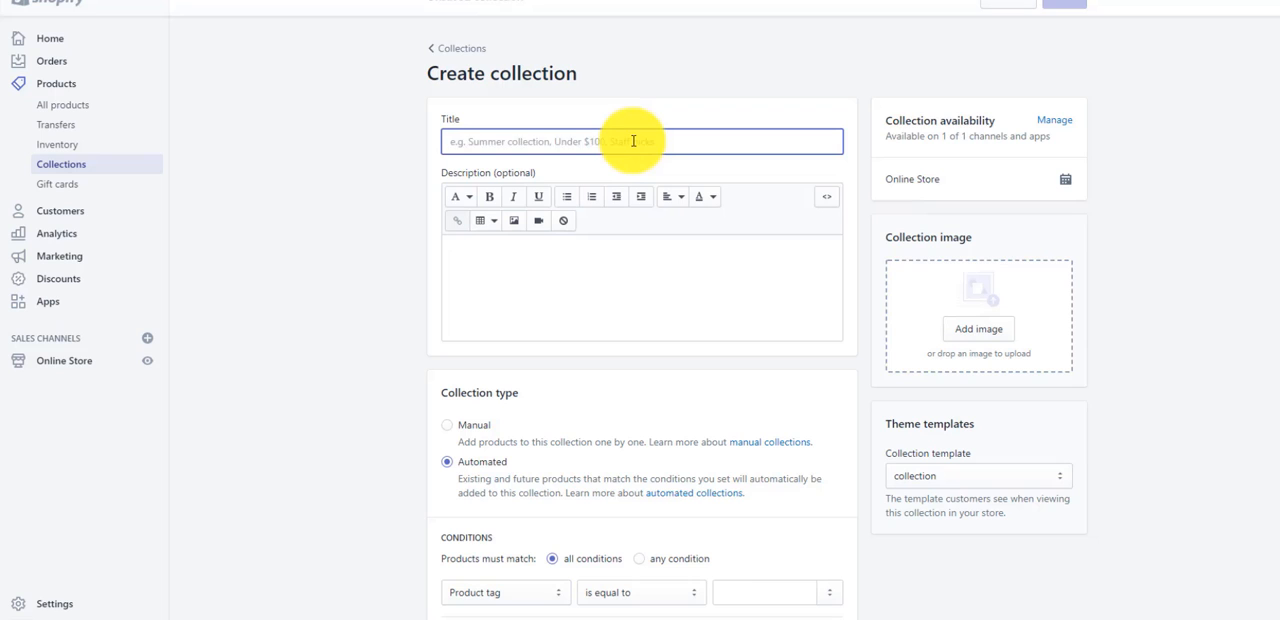
pyautogui.write('BOTTOMS')
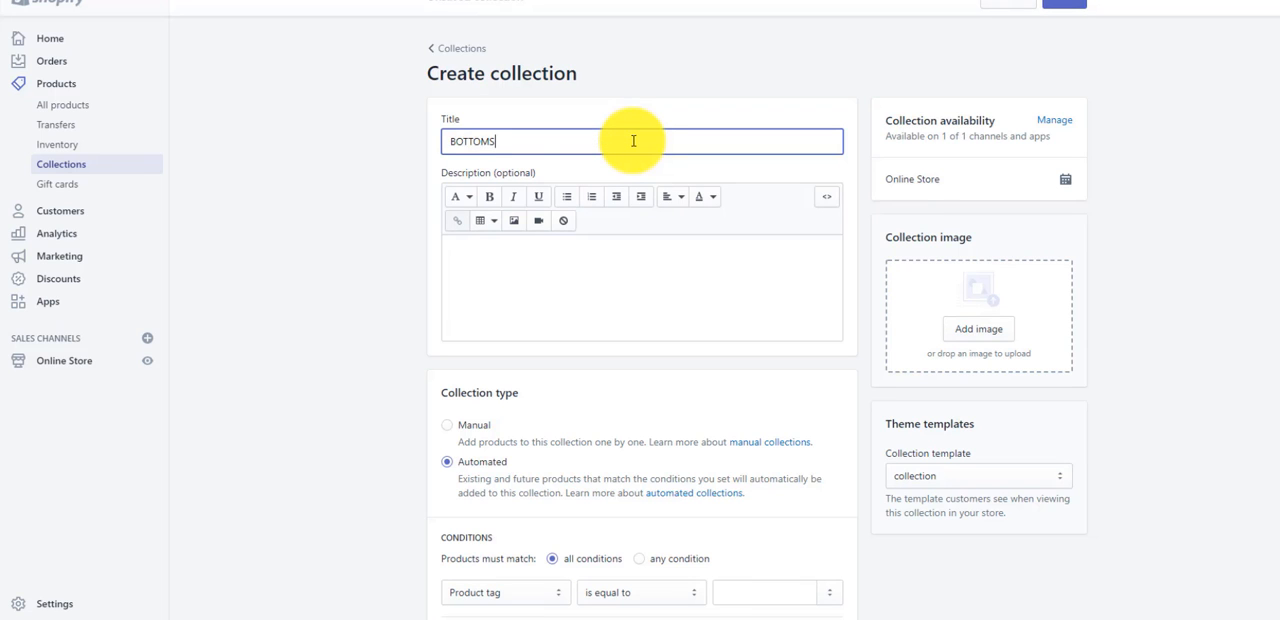
# - Set the BOTTOMS collection type to Manual and save it with the SHOP BOTTOMS picture as its collection image
pyautogui.click(447, 425)
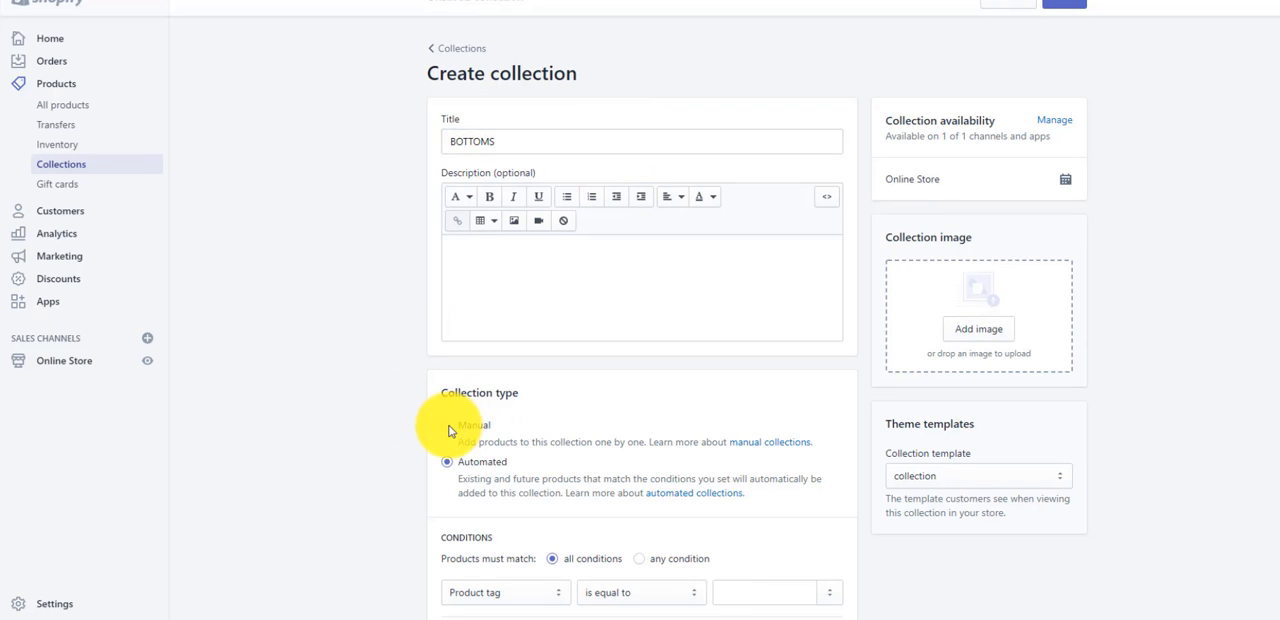
pyautogui.click(989, 346)
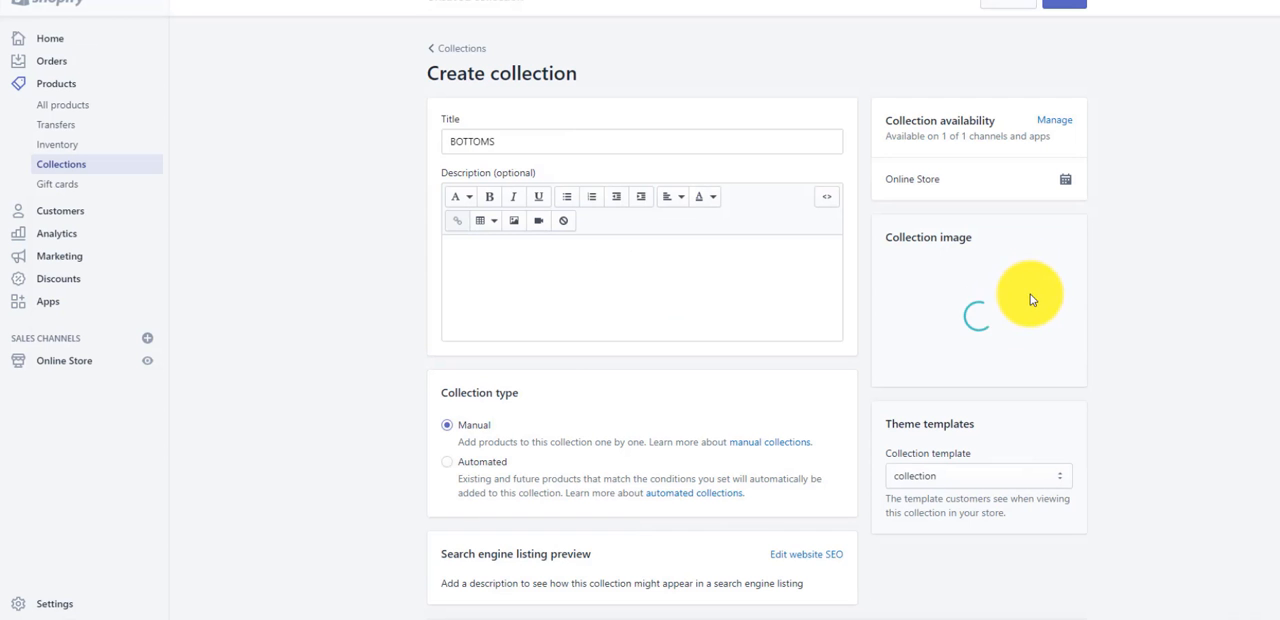
pyautogui.click(1066, 4)
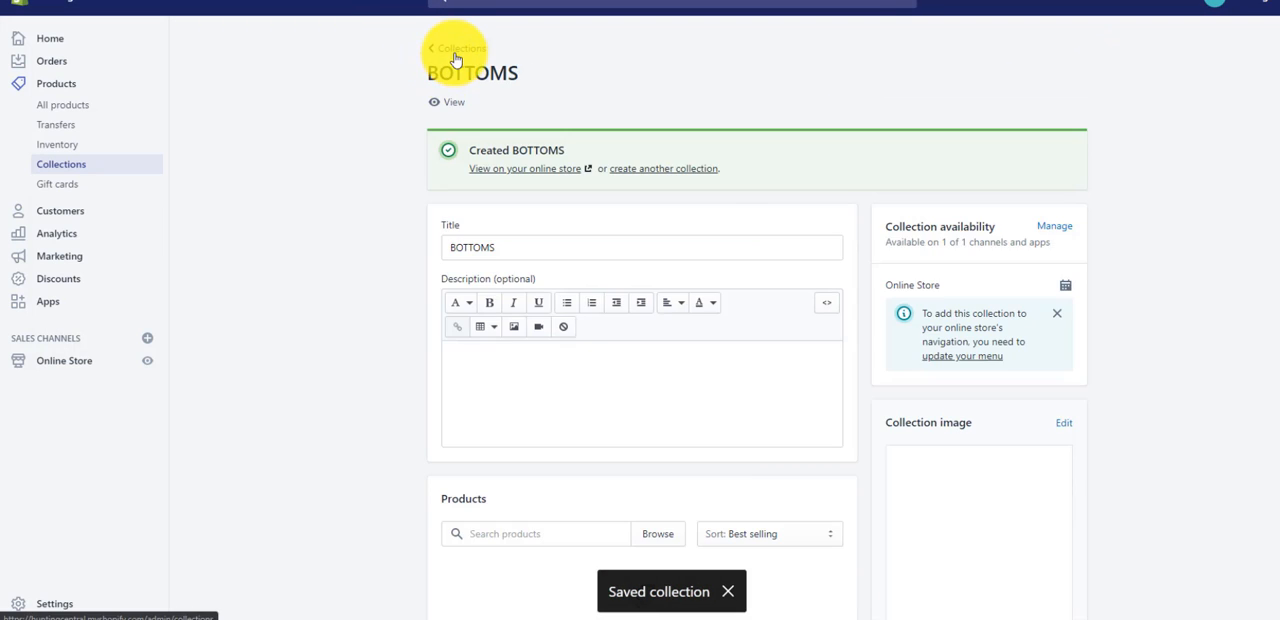
# - Start a third product collection from the Collections page and title it EQUIPMENT
pyautogui.click(455, 52)
pyautogui.click(340, 165)
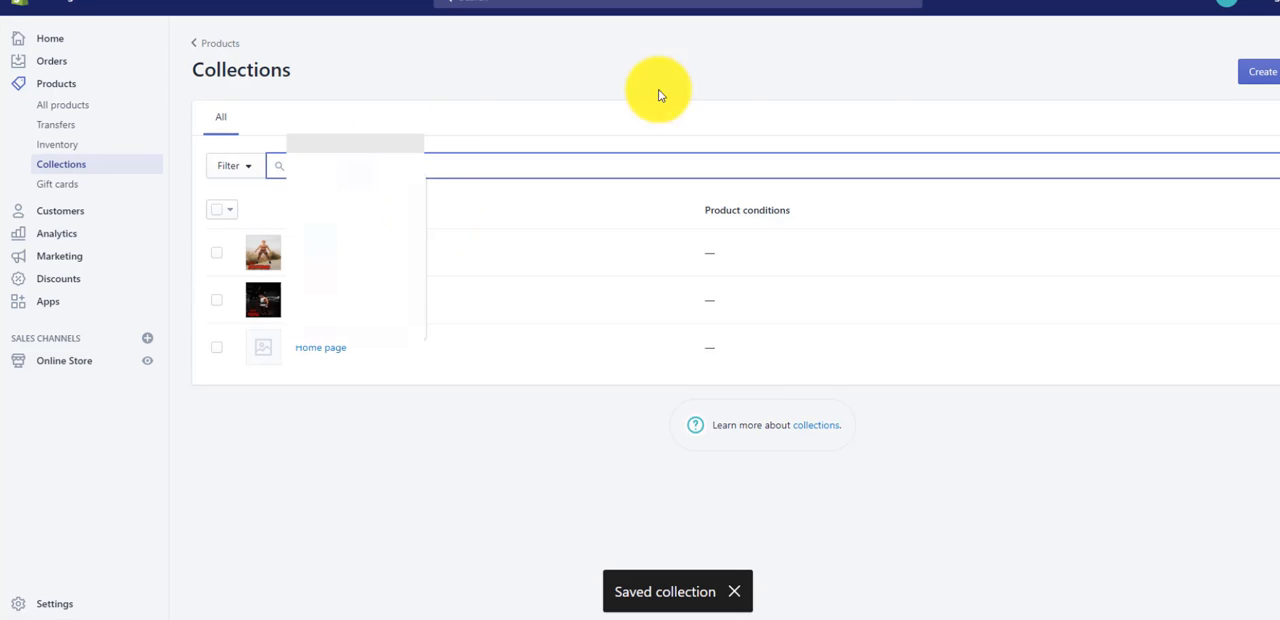
pyautogui.click(1260, 71)
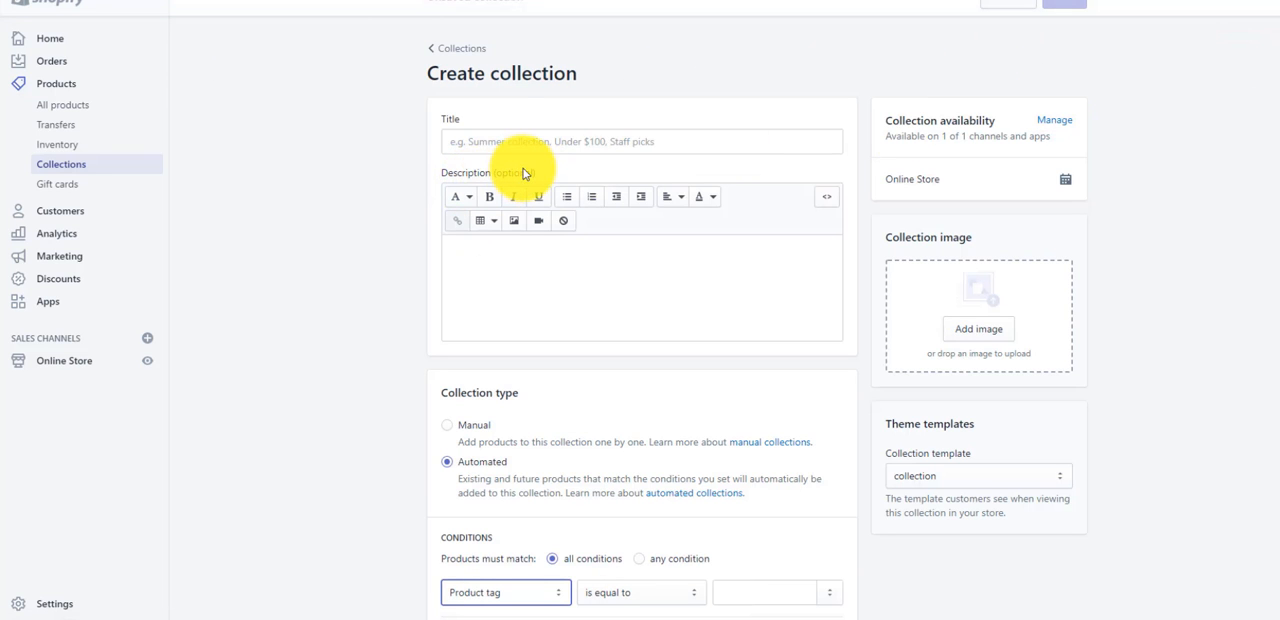
pyautogui.click(522, 141)
pyautogui.write('e')
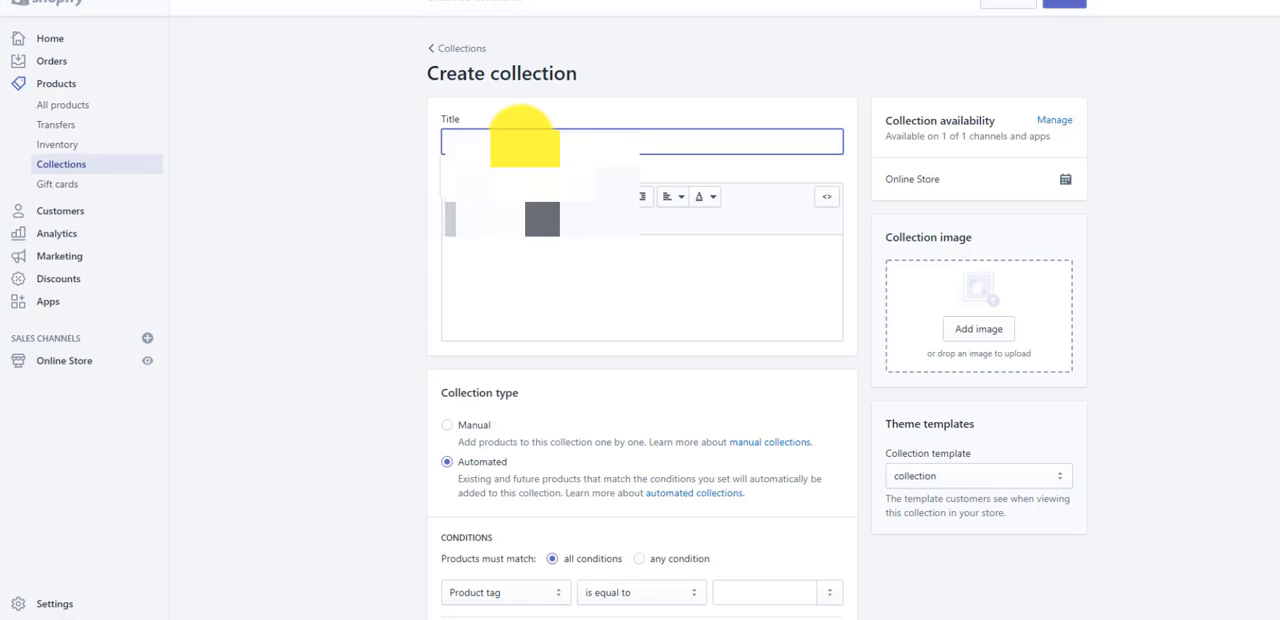
pyautogui.press('BackSpace')
pyautogui.write('EQUIPMENT')
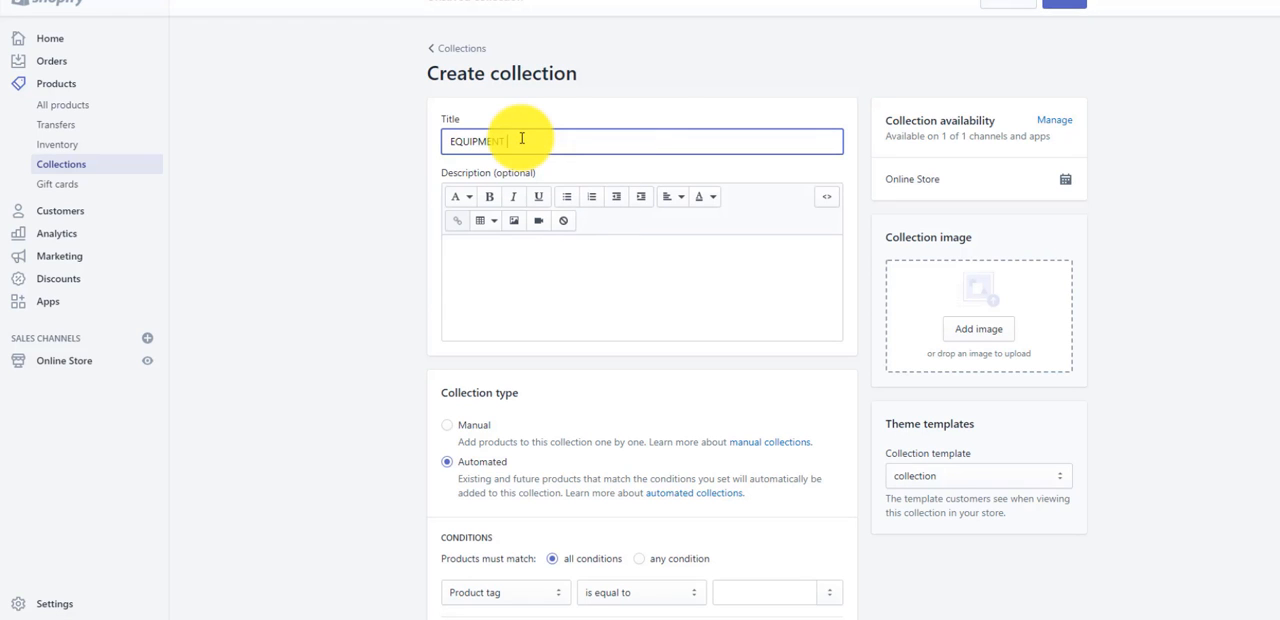
pyautogui.click(664, 80)
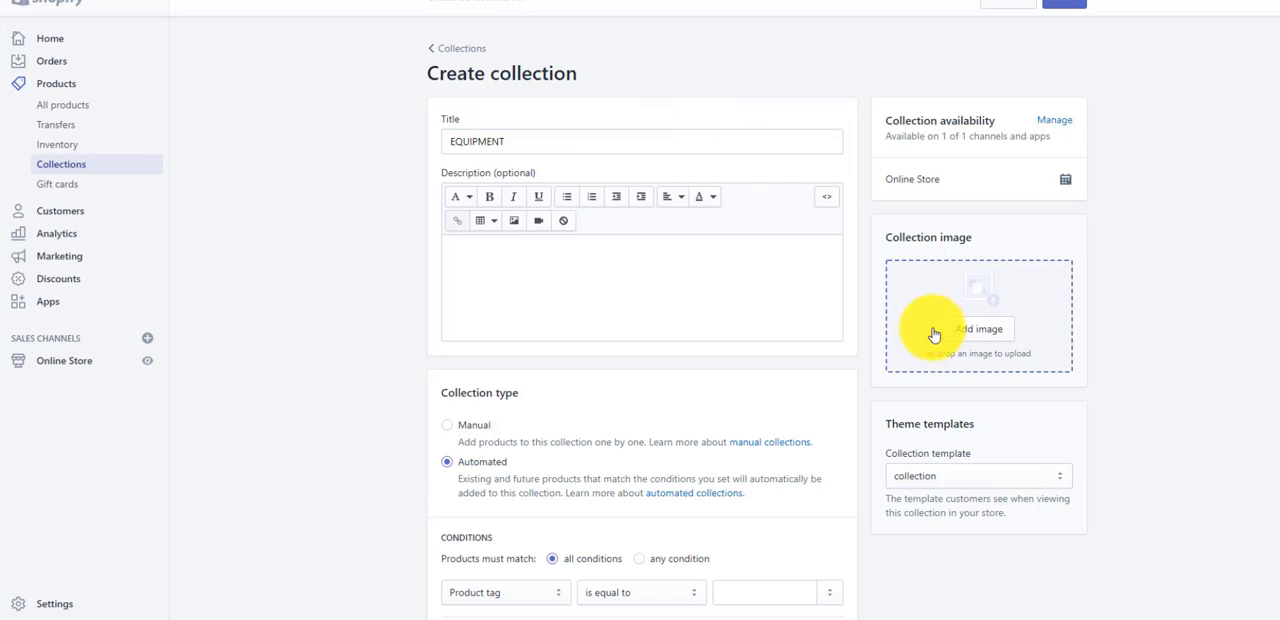
# - Set the EQUIPMENT collection type to Manual and save it with the SHOP EQUIPMENT gym picture as its collection image
pyautogui.click(448, 428)
pyautogui.click(984, 332)
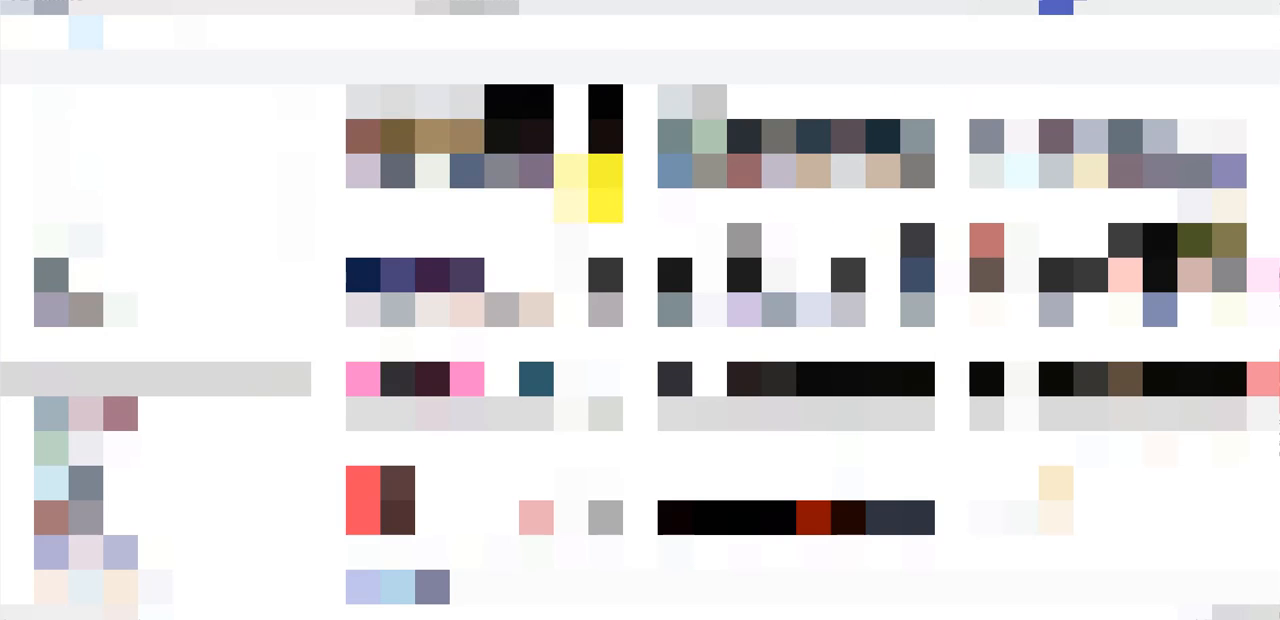
pyautogui.doubleClick(663, 145)
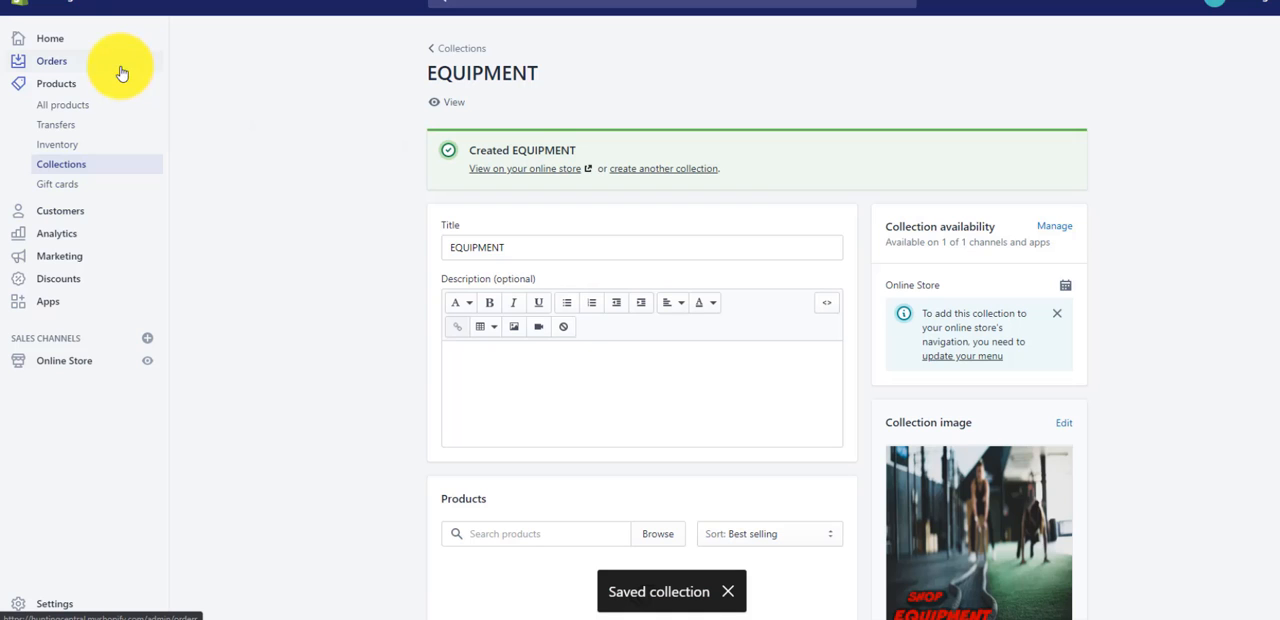
# - Return to the online store's theme editor and open the home page's Collection list section
pyautogui.hotkey('alt', 'Left')
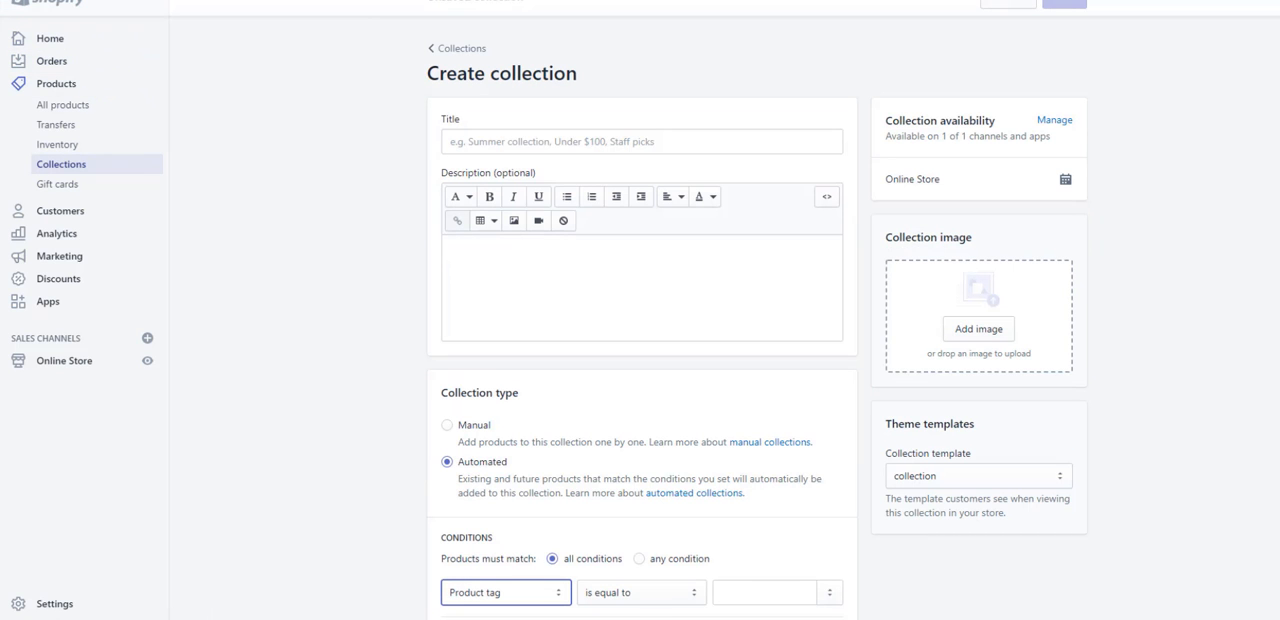
pyautogui.hotkey('alt', 'Right')
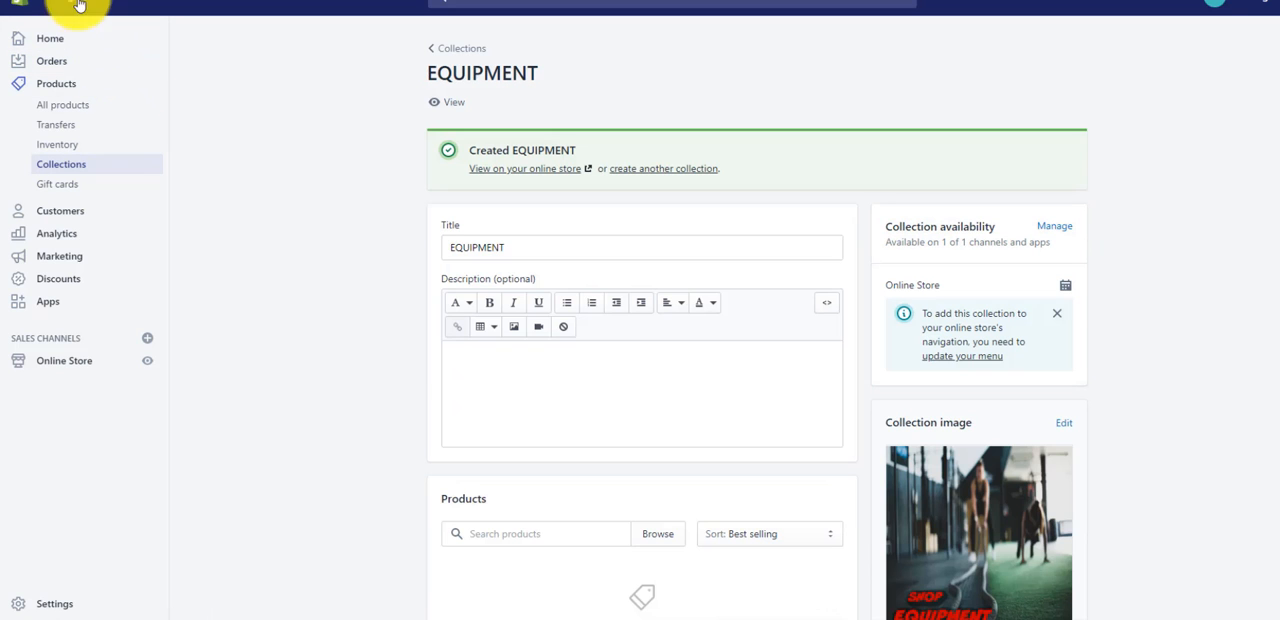
pyautogui.click(85, 368)
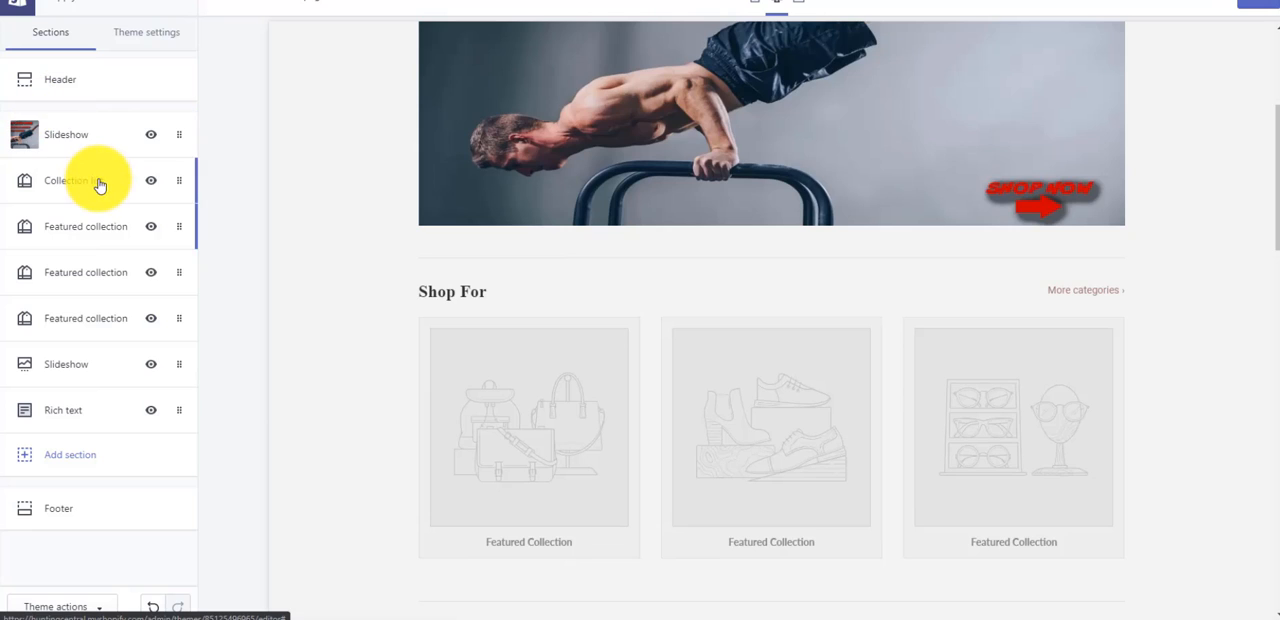
pyautogui.click(100, 180)
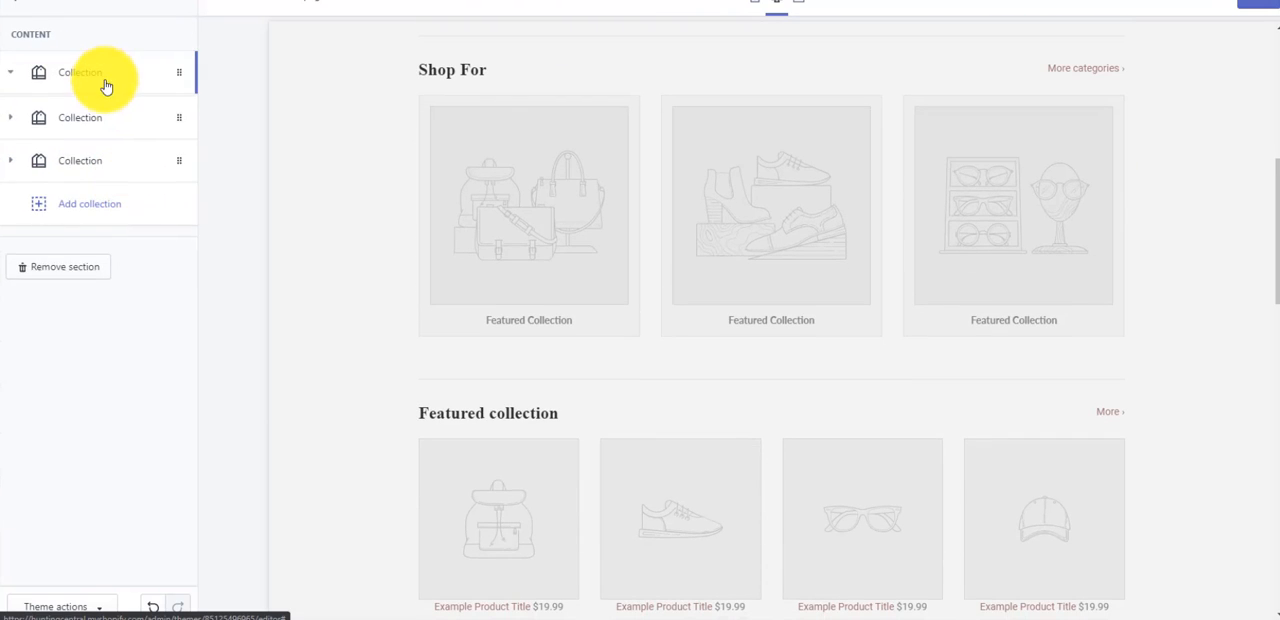
# - Assign the TOPS collection to the first slot of the Shop For collection list
pyautogui.click(103, 84)
pyautogui.click(94, 157)
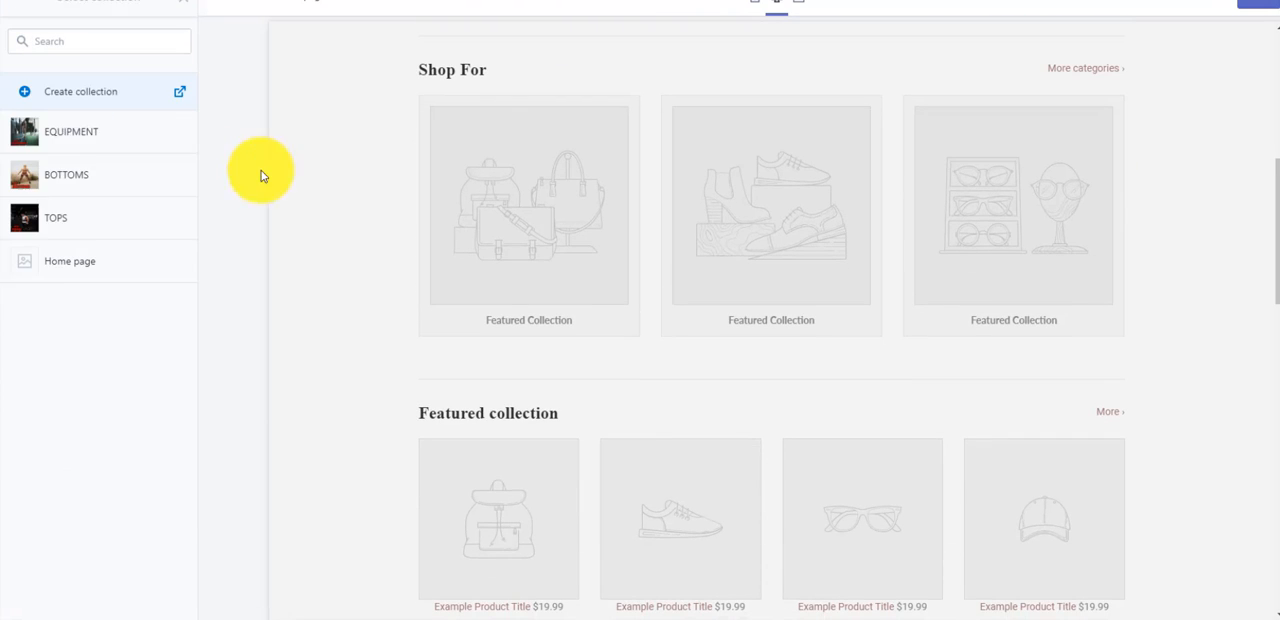
pyautogui.click(66, 215)
pyautogui.click(158, 608)
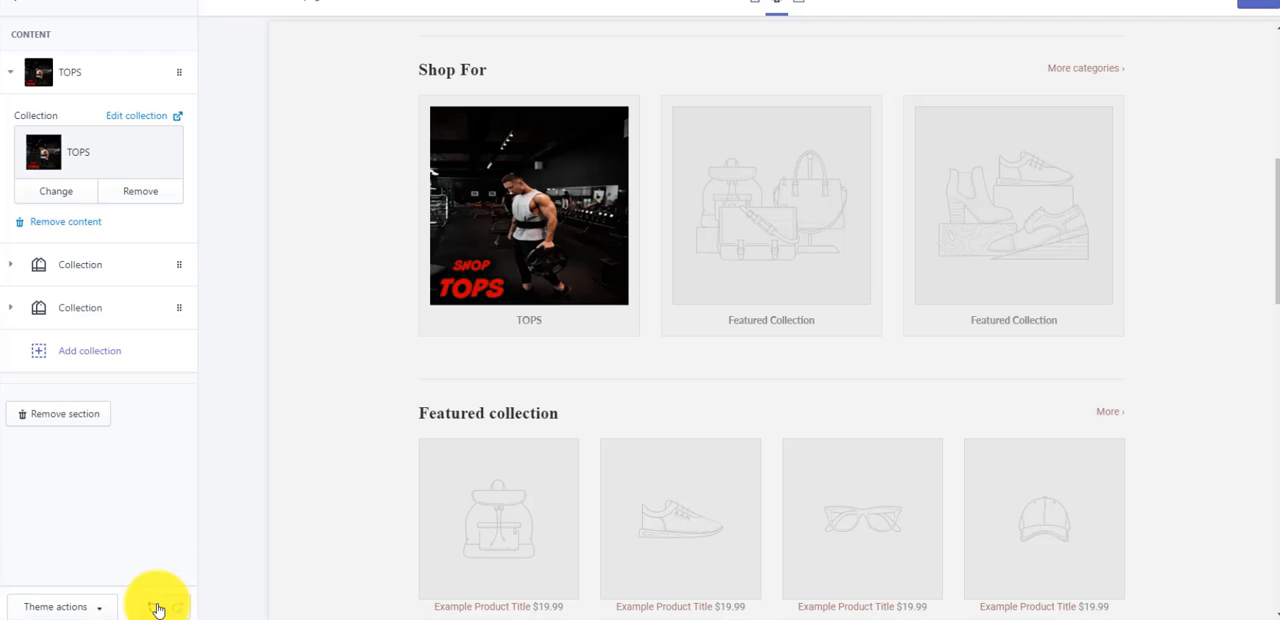
# - Assign the BOTTOMS collection to the second slot of the Shop For collection list
pyautogui.click(94, 268)
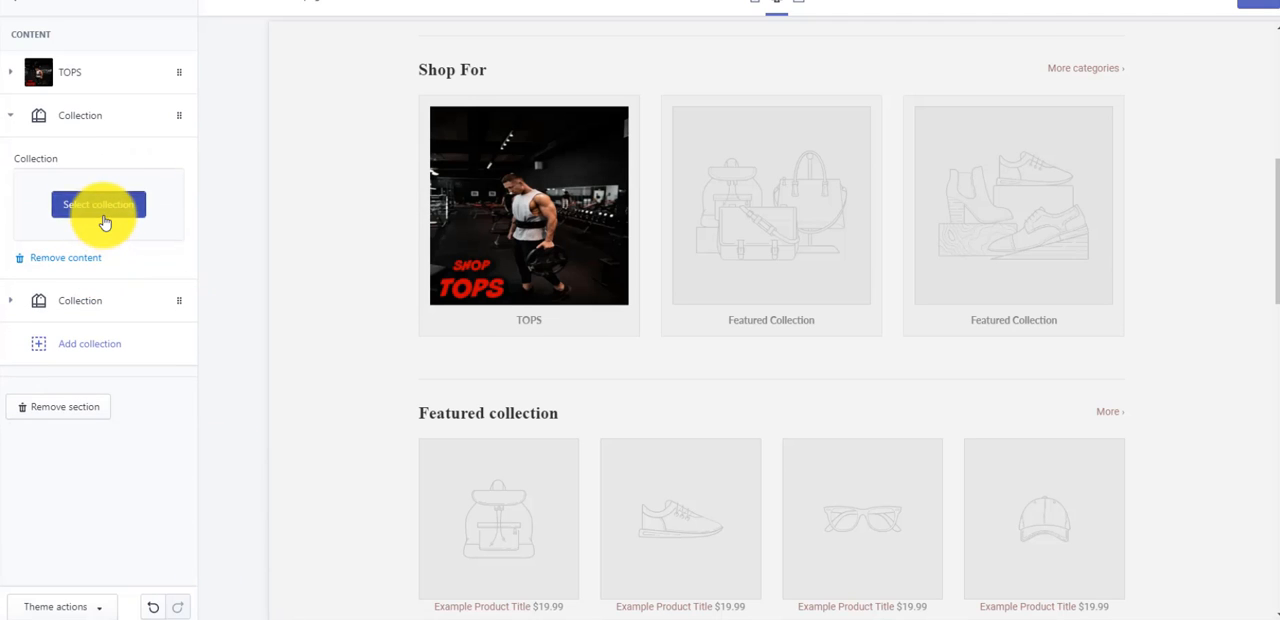
pyautogui.click(105, 222)
pyautogui.click(74, 175)
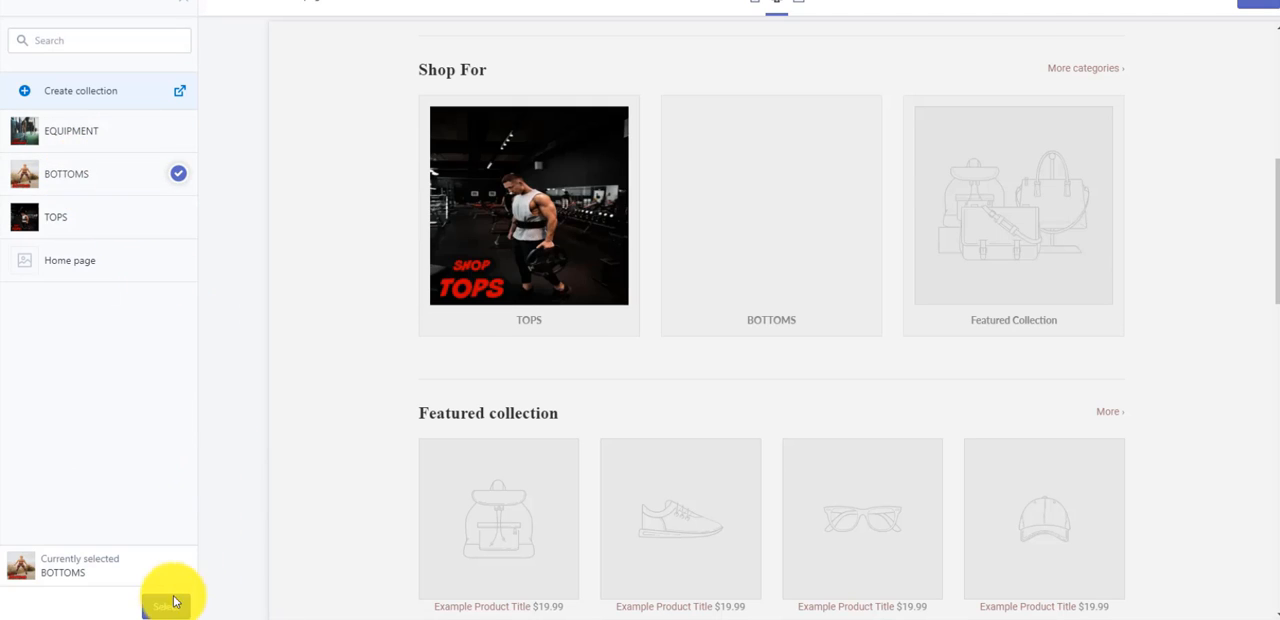
pyautogui.click(165, 604)
# - Assign the EQUIPMENT collection to the third slot of the Shop For collection list
pyautogui.click(120, 302)
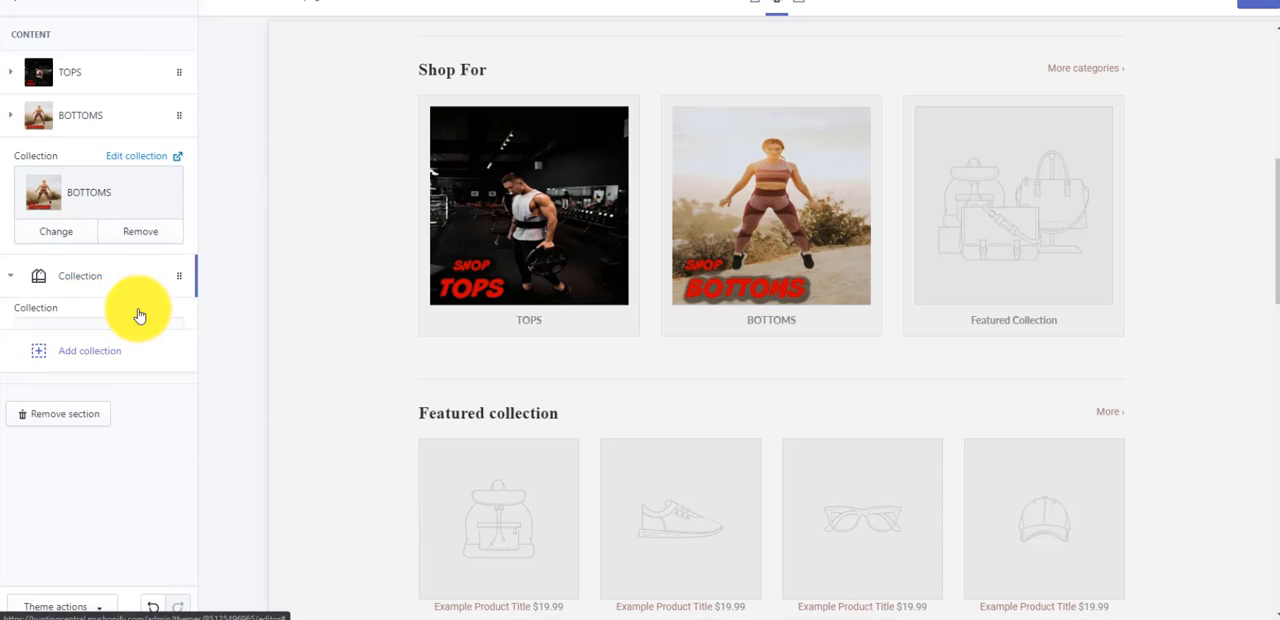
pyautogui.click(115, 250)
pyautogui.click(77, 129)
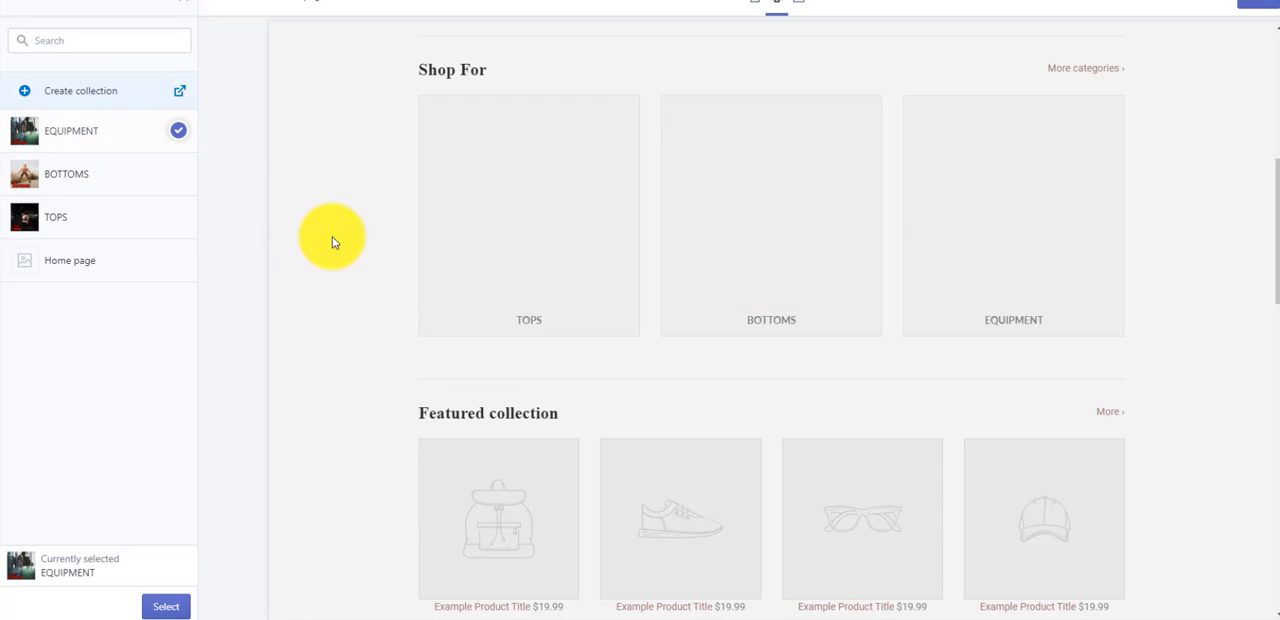
pyautogui.click(174, 608)
# - Review the home page preview, comparing the slideshow banner with the three collection images in the Shop For section
pyautogui.scroll(5, 666, 457)
pyautogui.scroll(-2, 429, 406)
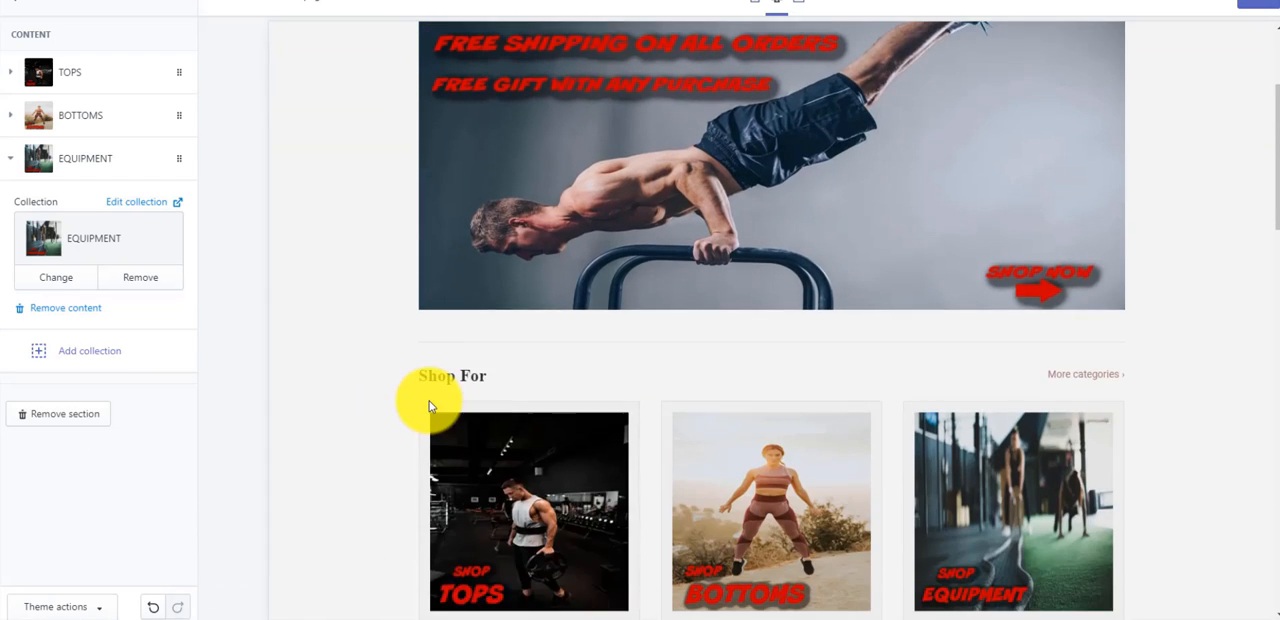
pyautogui.scroll(3, 415, 370)
pyautogui.scroll(-3, 1000, 245)
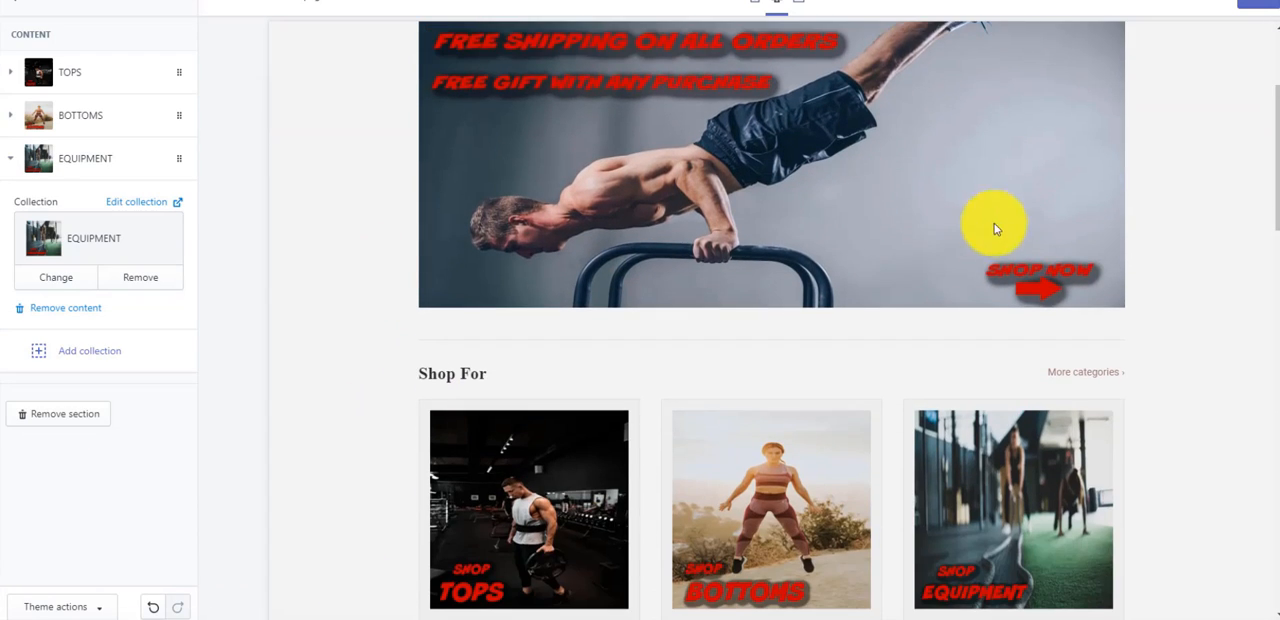
pyautogui.scroll(-2, 849, 277)
pyautogui.scroll(4, 514, 294)
pyautogui.scroll(-2, 500, 303)
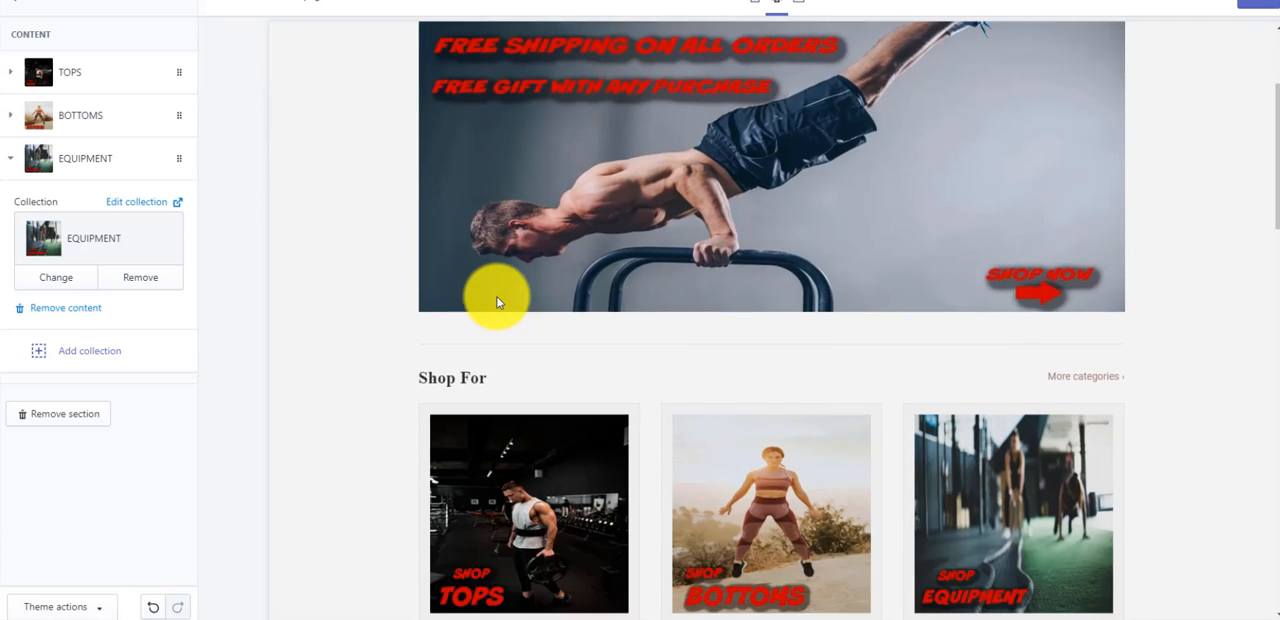
pyautogui.scroll(-3, 497, 300)
pyautogui.scroll(5, 486, 329)
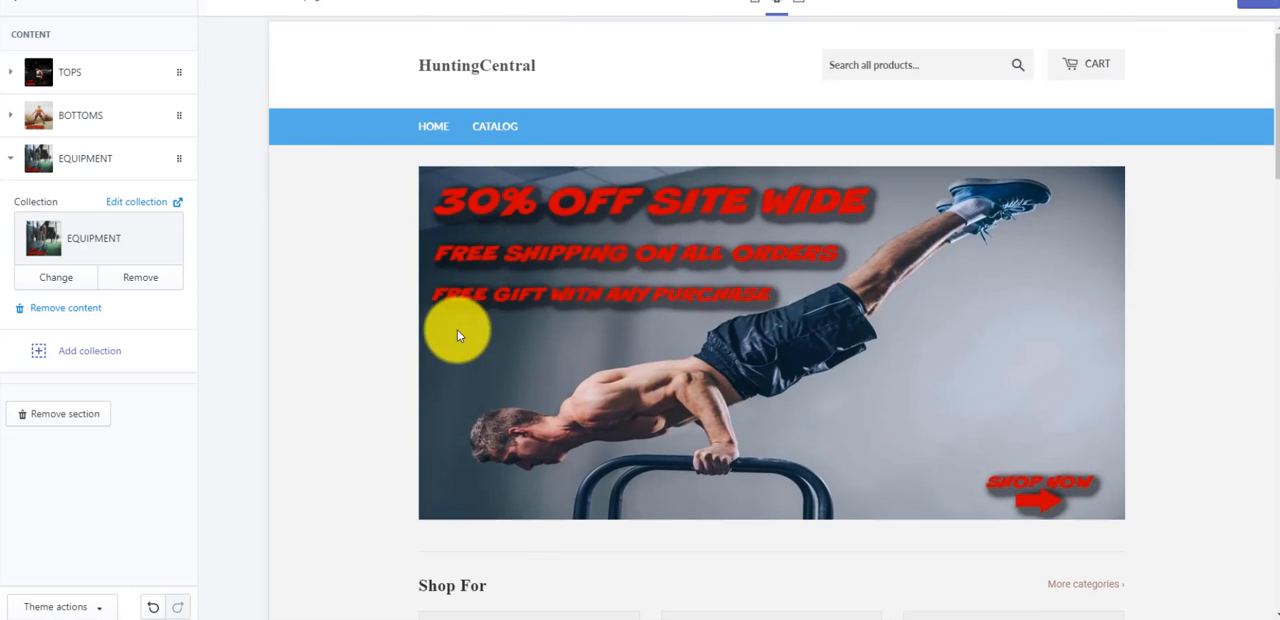
pyautogui.scroll(-4, 383, 286)
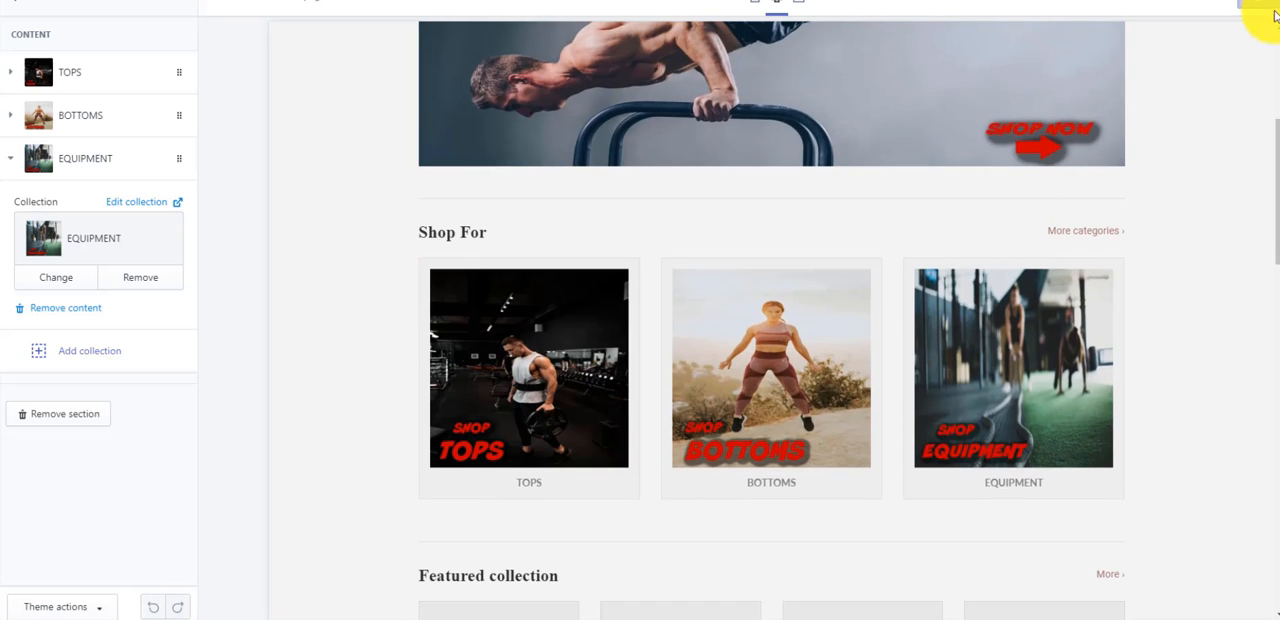
# - Save the theme changes and leave the Collection list section
pyautogui.click(1270, 6)
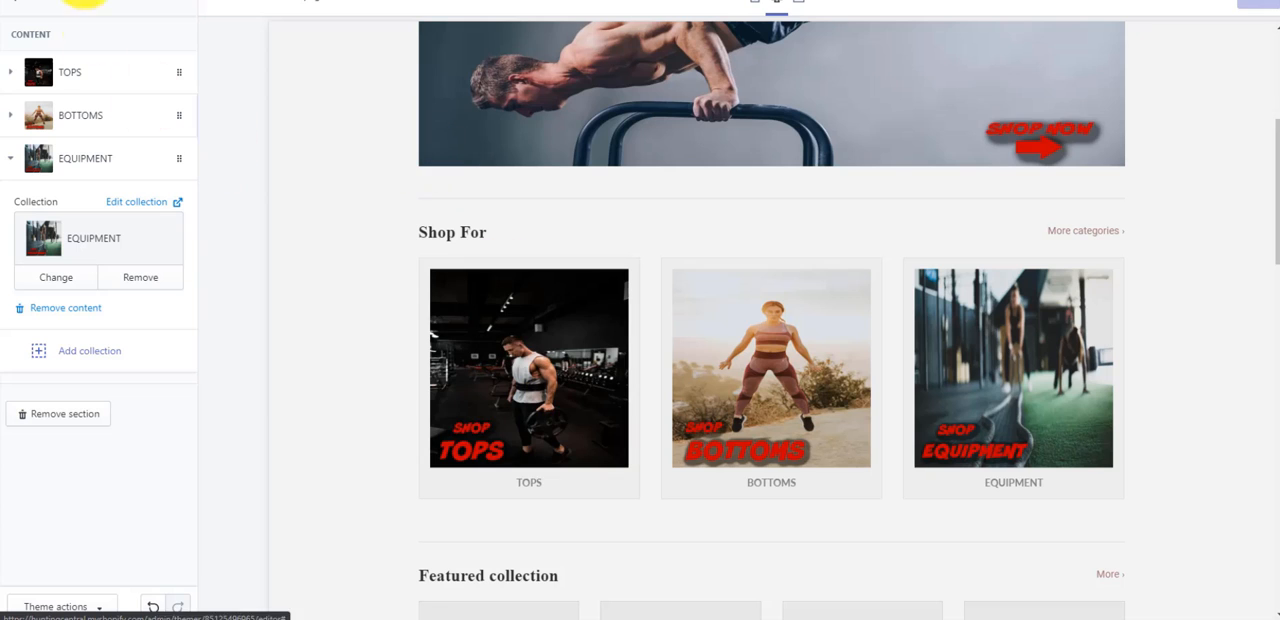
pyautogui.click(17, 6)
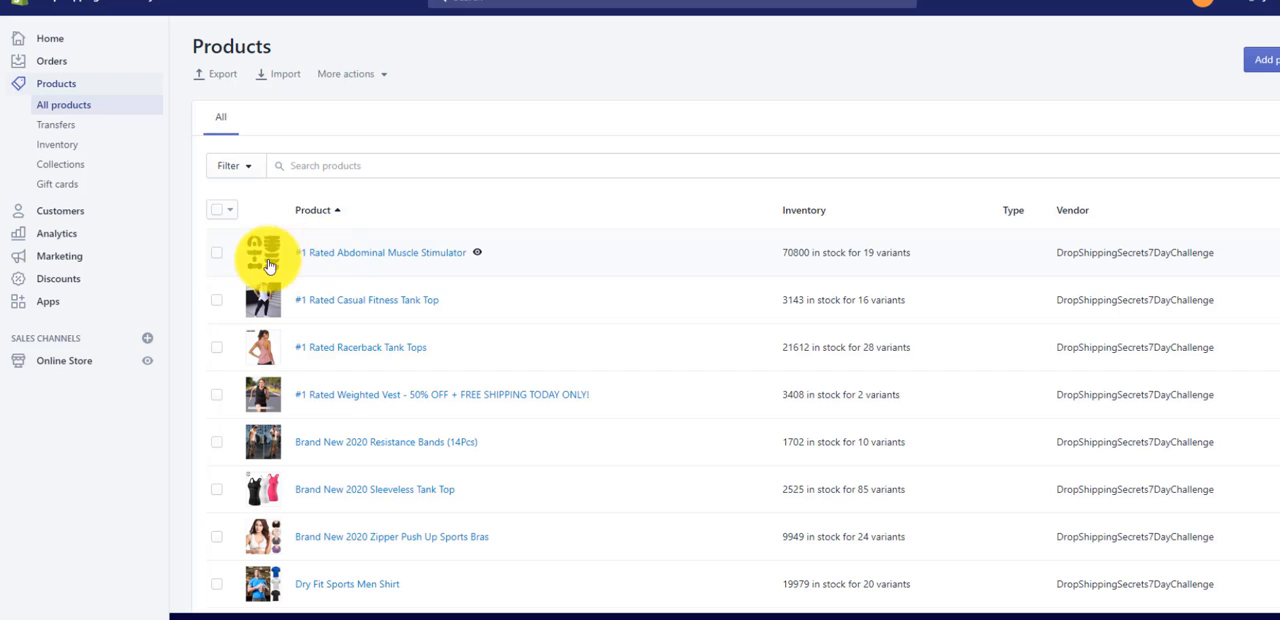
# - Select the #1 Rated Abdominal Muscle Stimulator and the Brand New 2020 Resistance Bands (14Pcs) in the product list
pyautogui.click(215, 255)
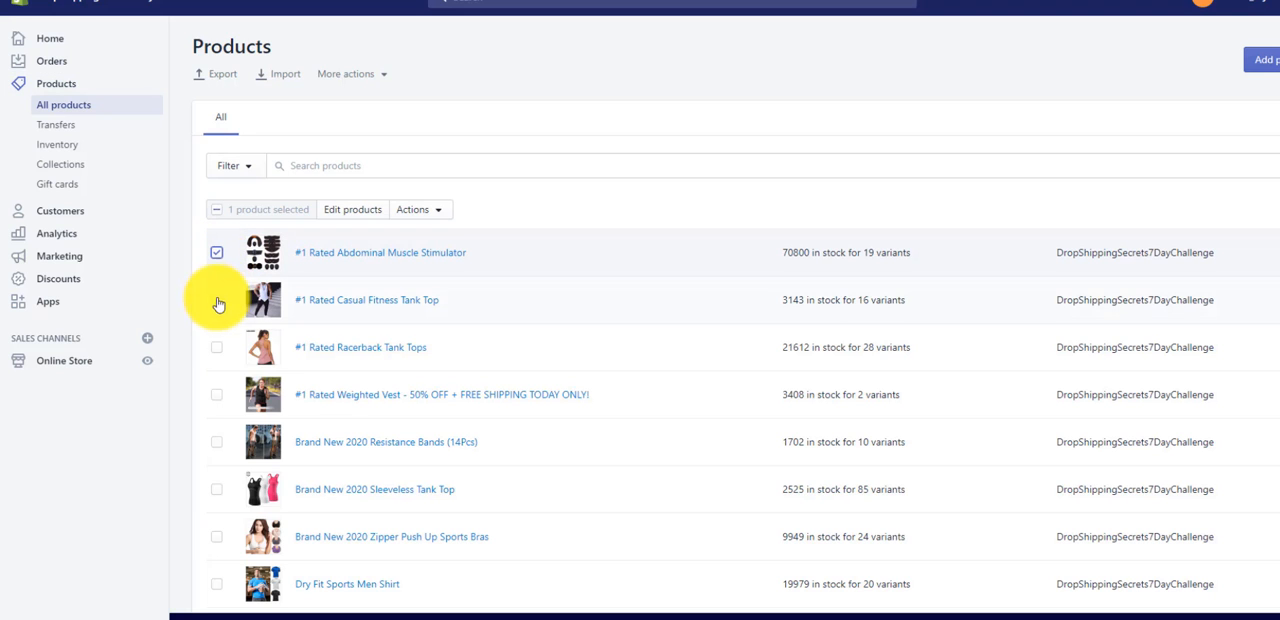
pyautogui.scroll(-3, 219, 369)
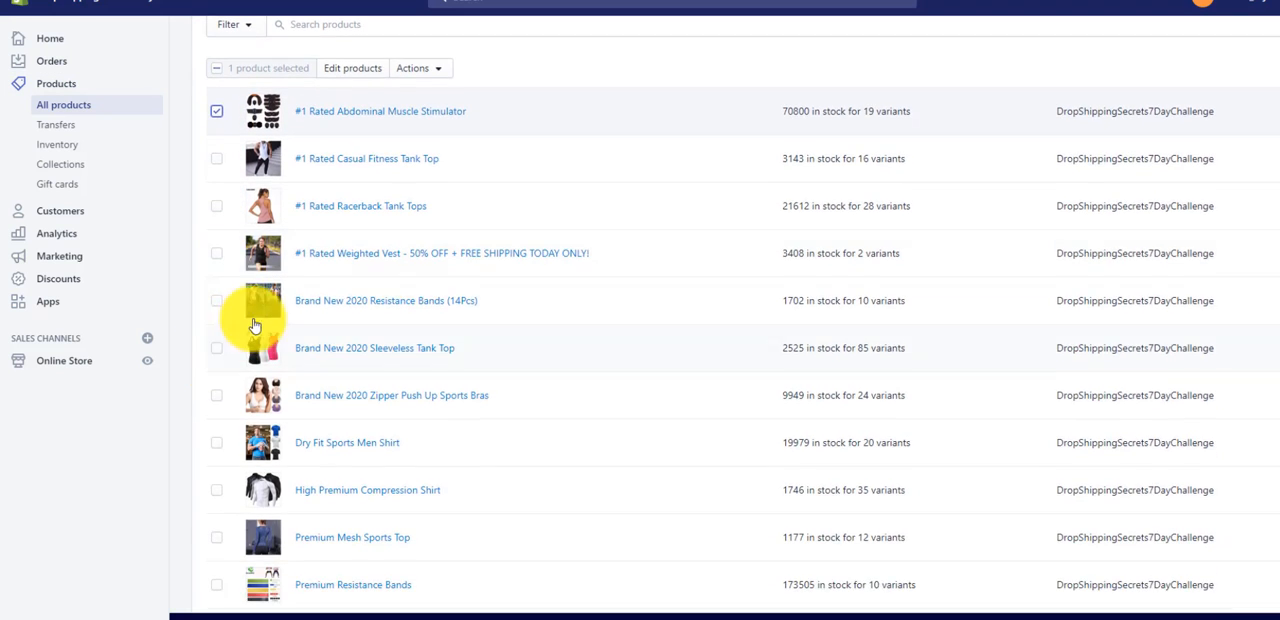
pyautogui.click(217, 302)
pyautogui.scroll(-2, 300, 275)
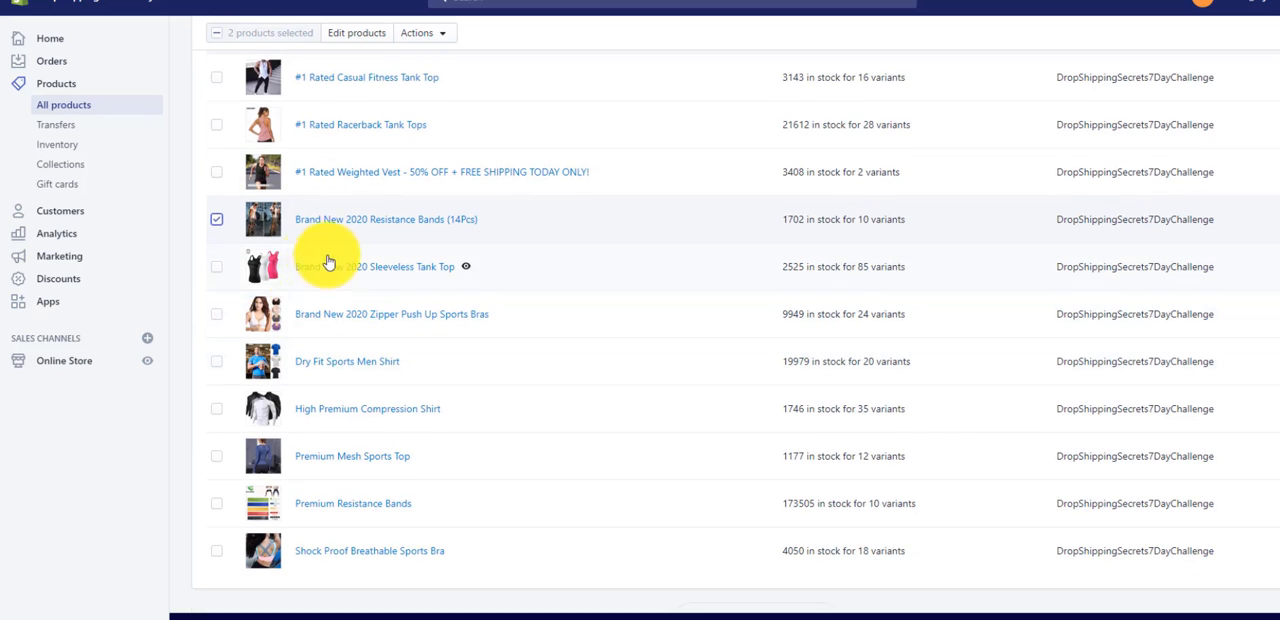
pyautogui.scroll(-2, 228, 300)
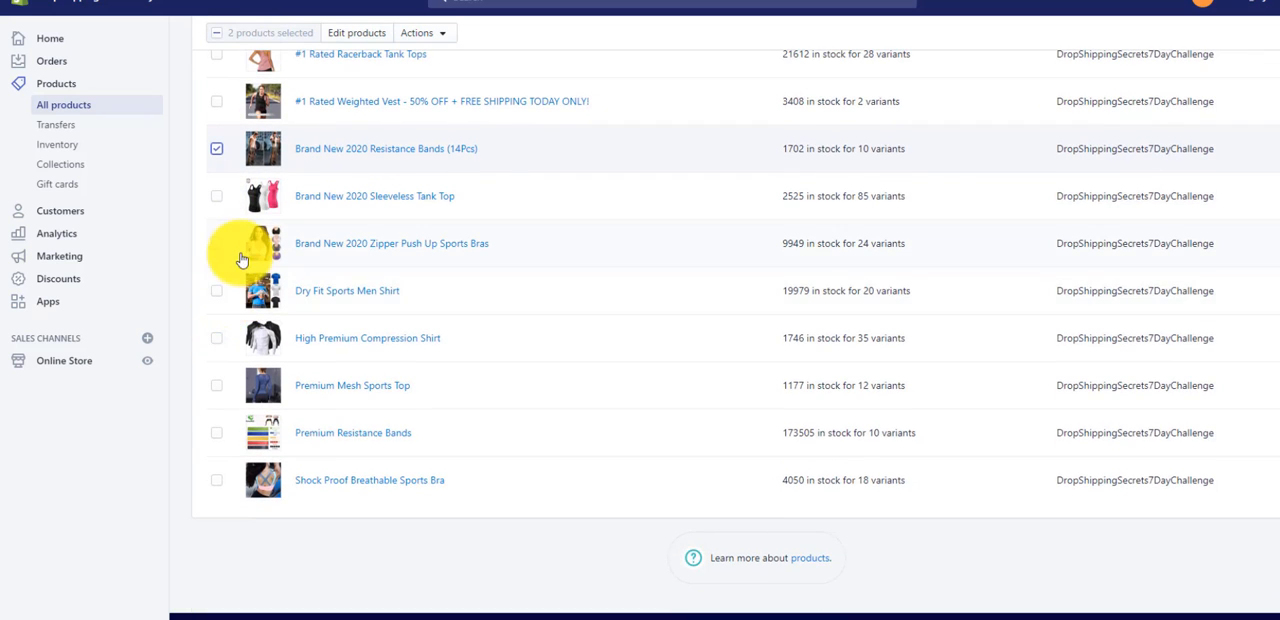
pyautogui.scroll(-1, 228, 306)
pyautogui.scroll(5, 233, 443)
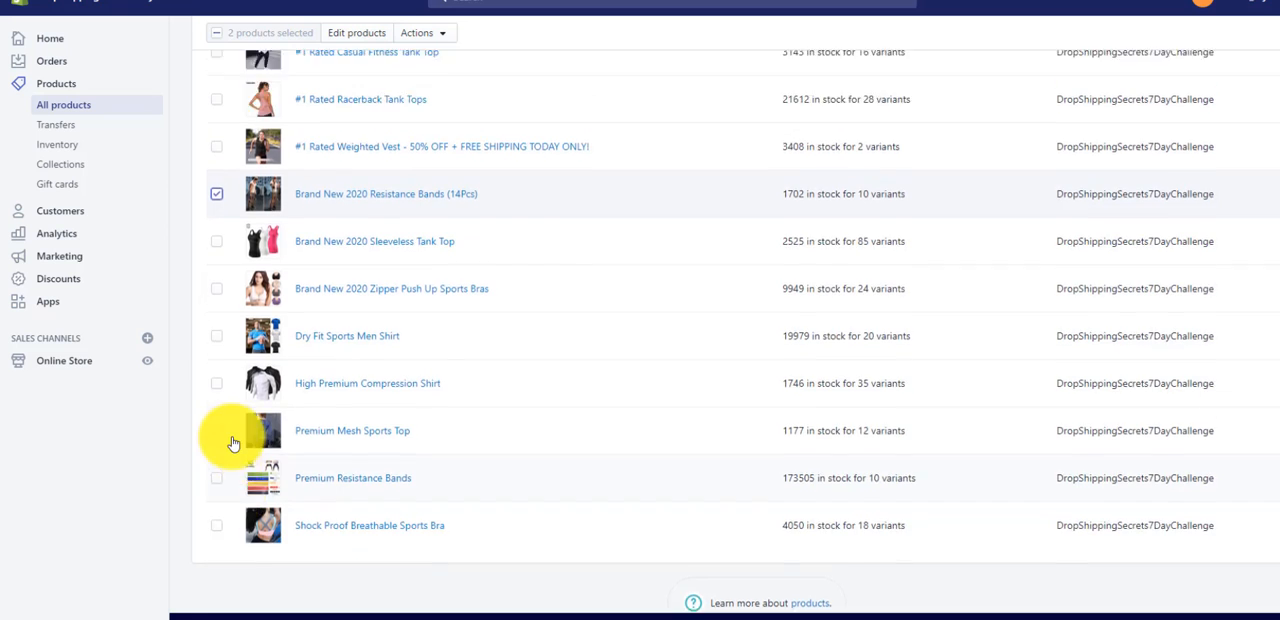
pyautogui.scroll(-1, 230, 380)
pyautogui.scroll(-1, 227, 380)
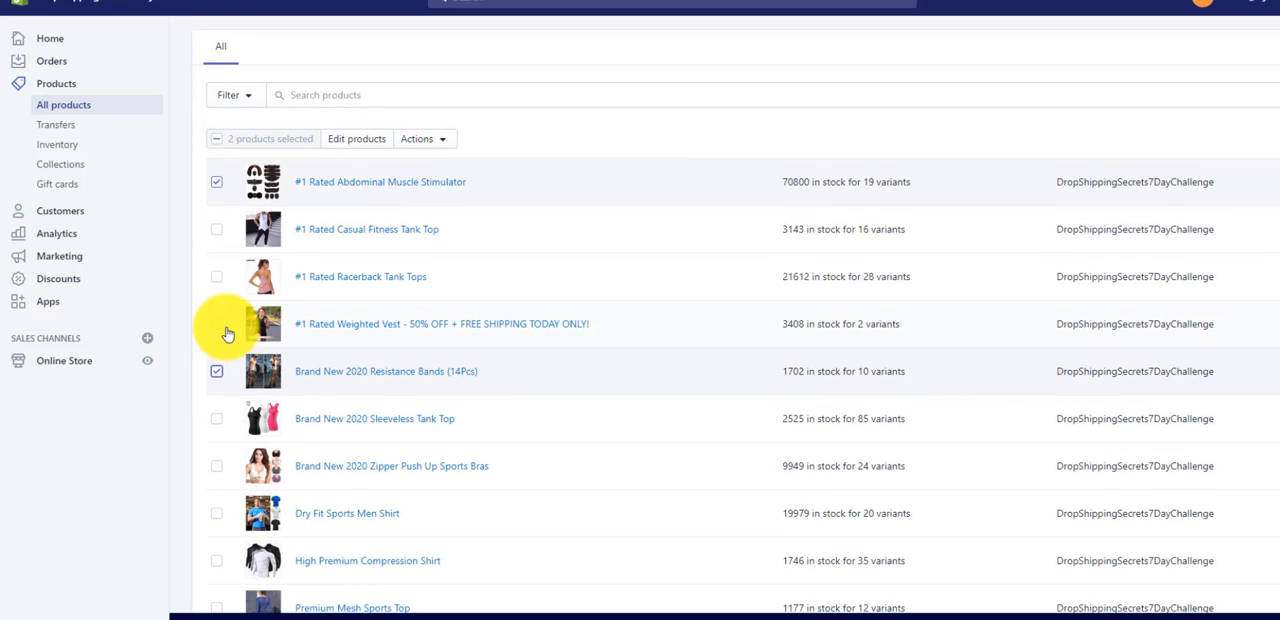
# - Extend the product selection with the #1 Rated Weighted Vest and the Premium Resistance Bands
pyautogui.click(217, 325)
pyautogui.scroll(-2, 271, 384)
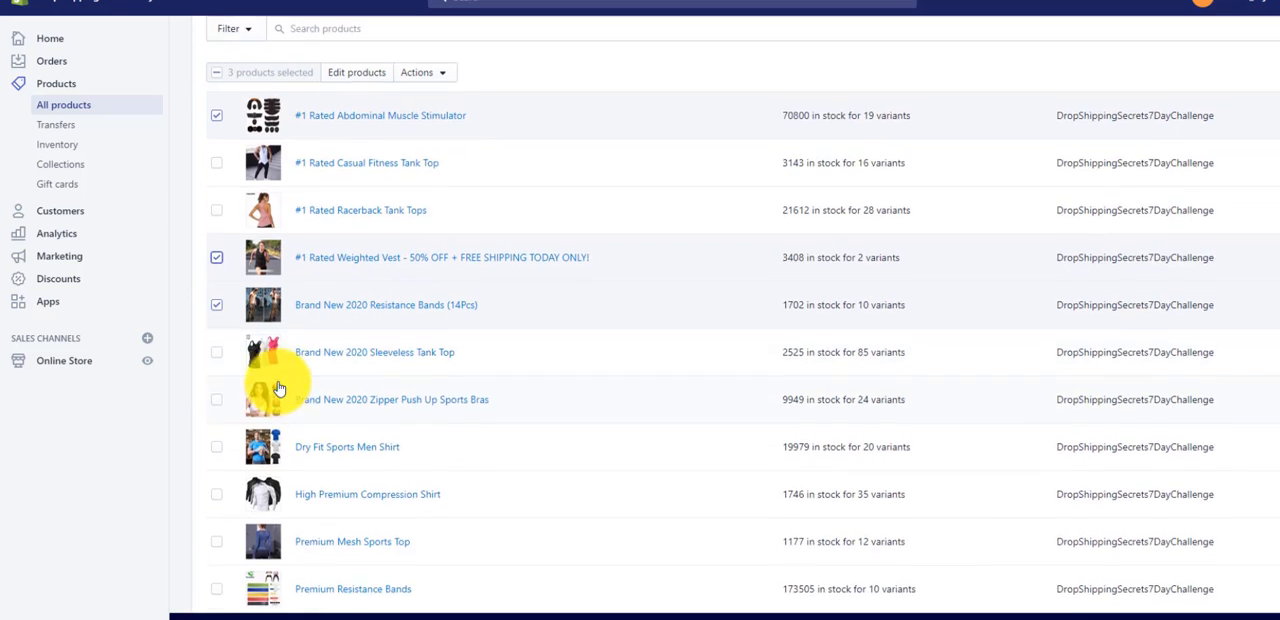
pyautogui.scroll(3, 298, 289)
pyautogui.scroll(-4, 265, 330)
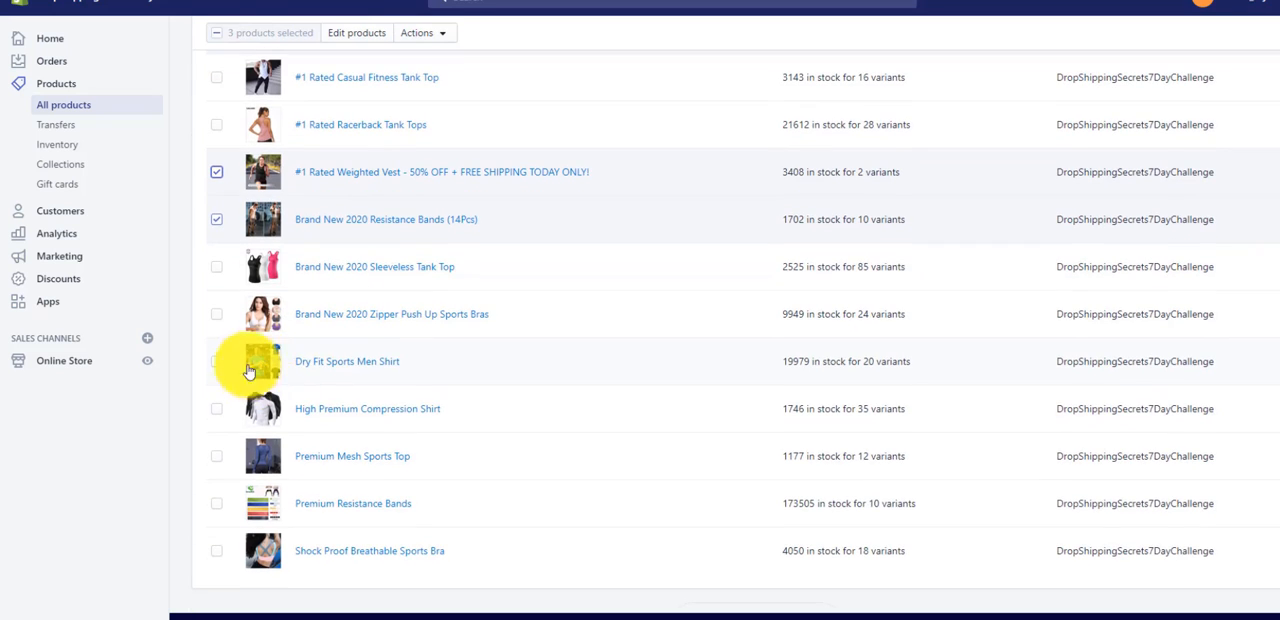
pyautogui.click(217, 504)
pyautogui.scroll(4, 368, 506)
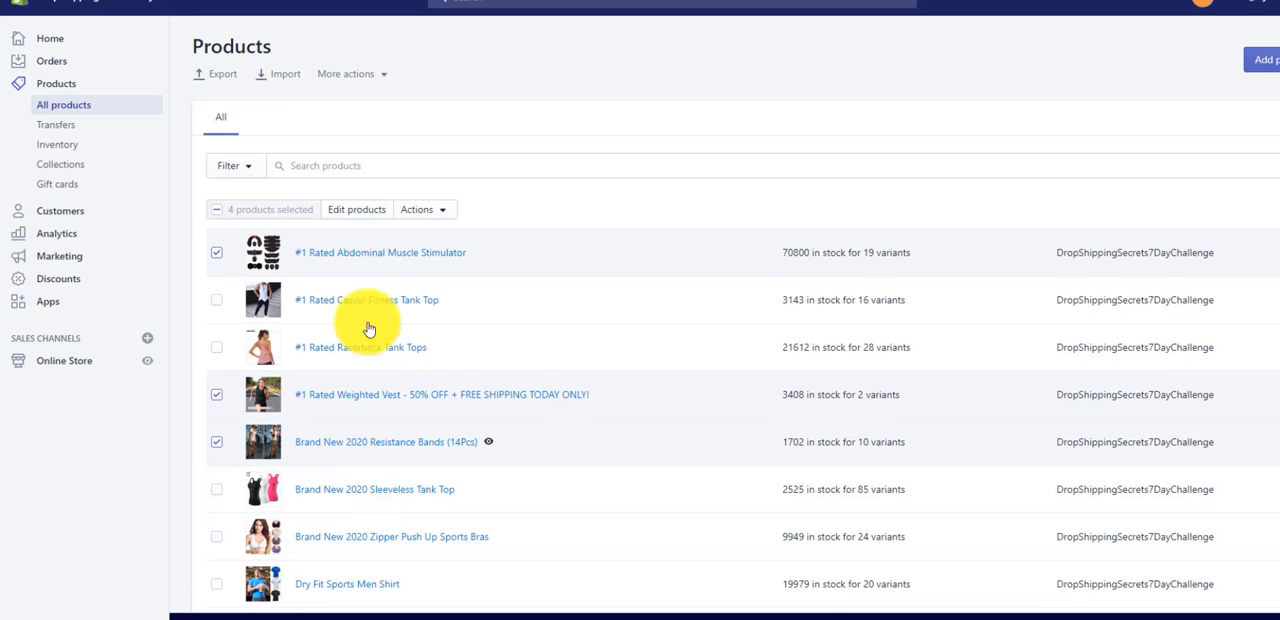
# - Add the four selected products to the EQUIPMENT collection and save
pyautogui.click(442, 215)
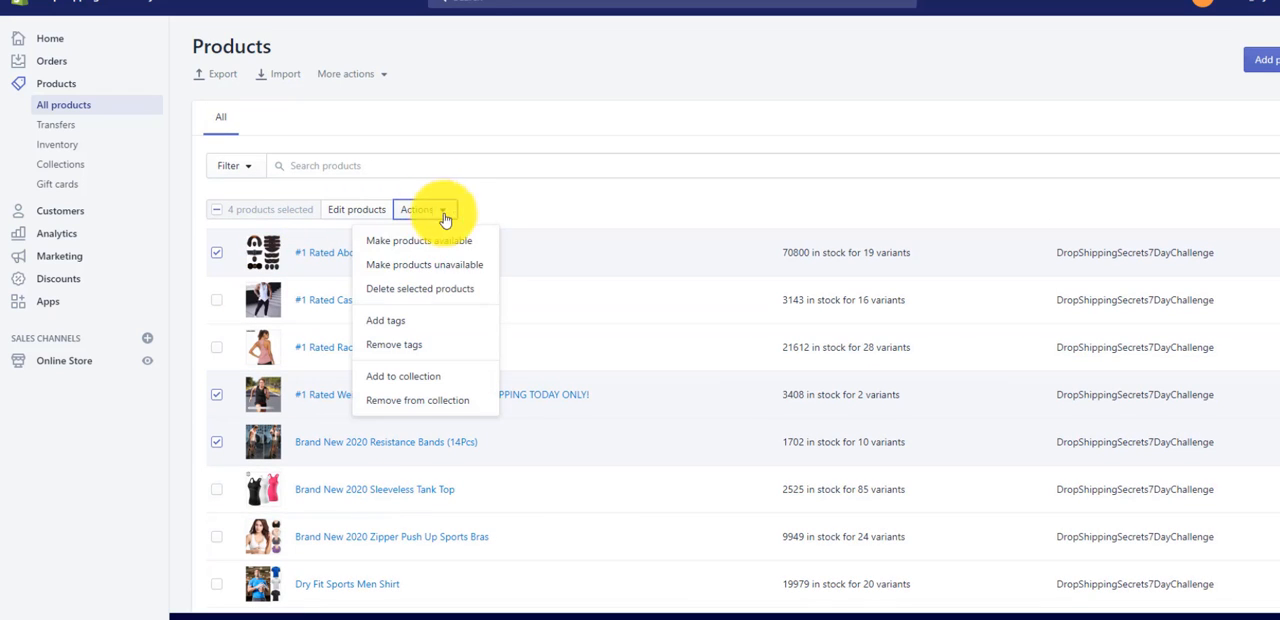
pyautogui.click(403, 376)
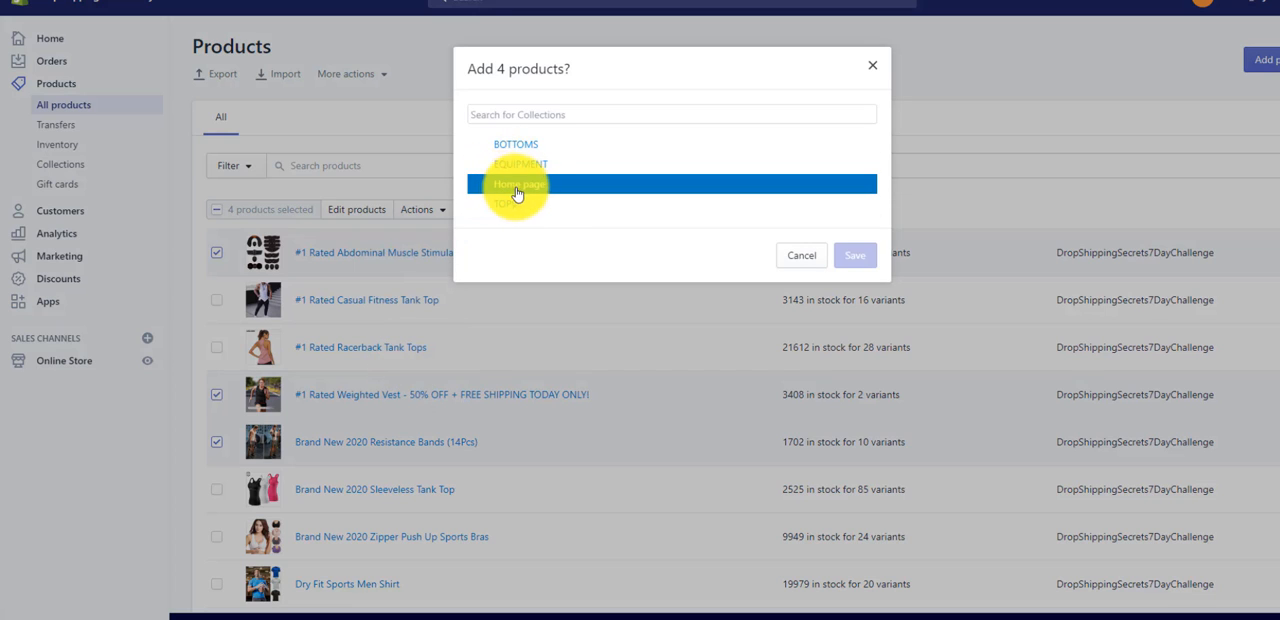
pyautogui.click(535, 171)
pyautogui.click(847, 300)
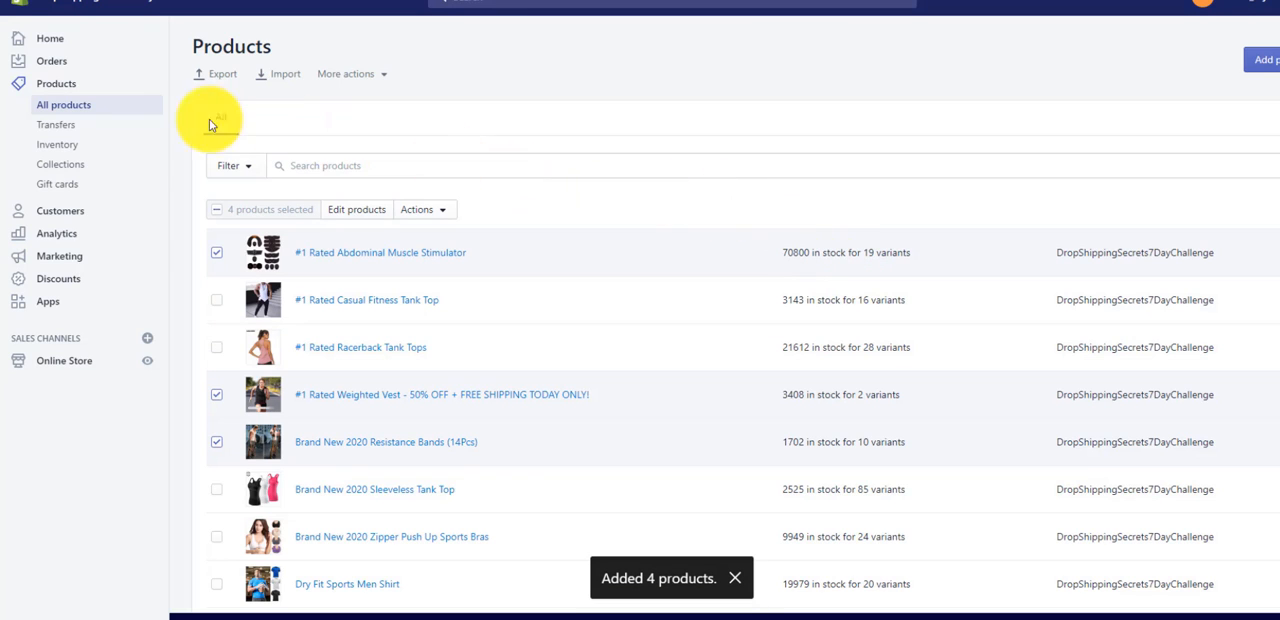
# - Open the EQUIPMENT collection and check the products it contains
pyautogui.click(101, 168)
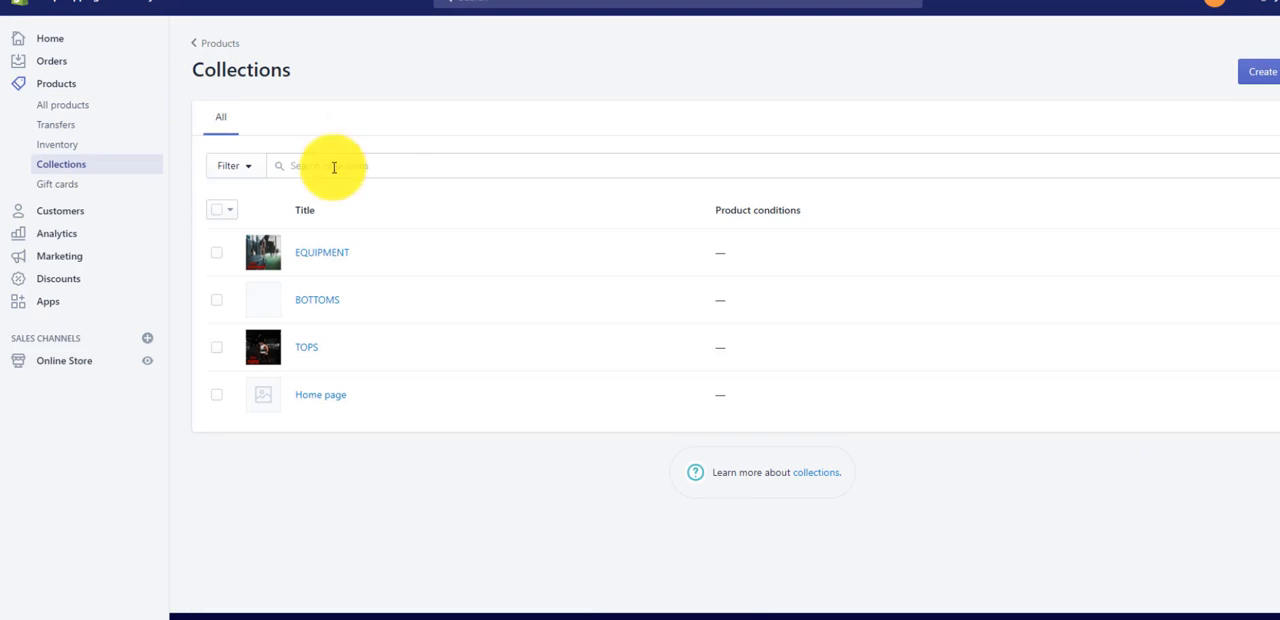
pyautogui.click(324, 254)
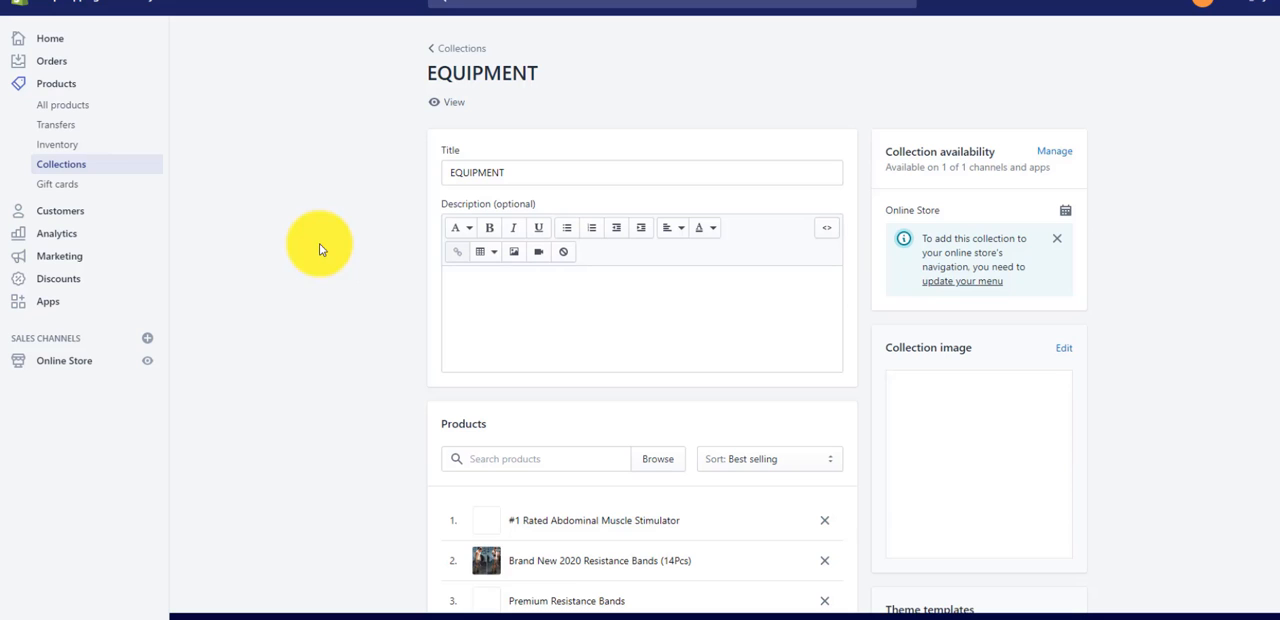
pyautogui.scroll(-2, 345, 258)
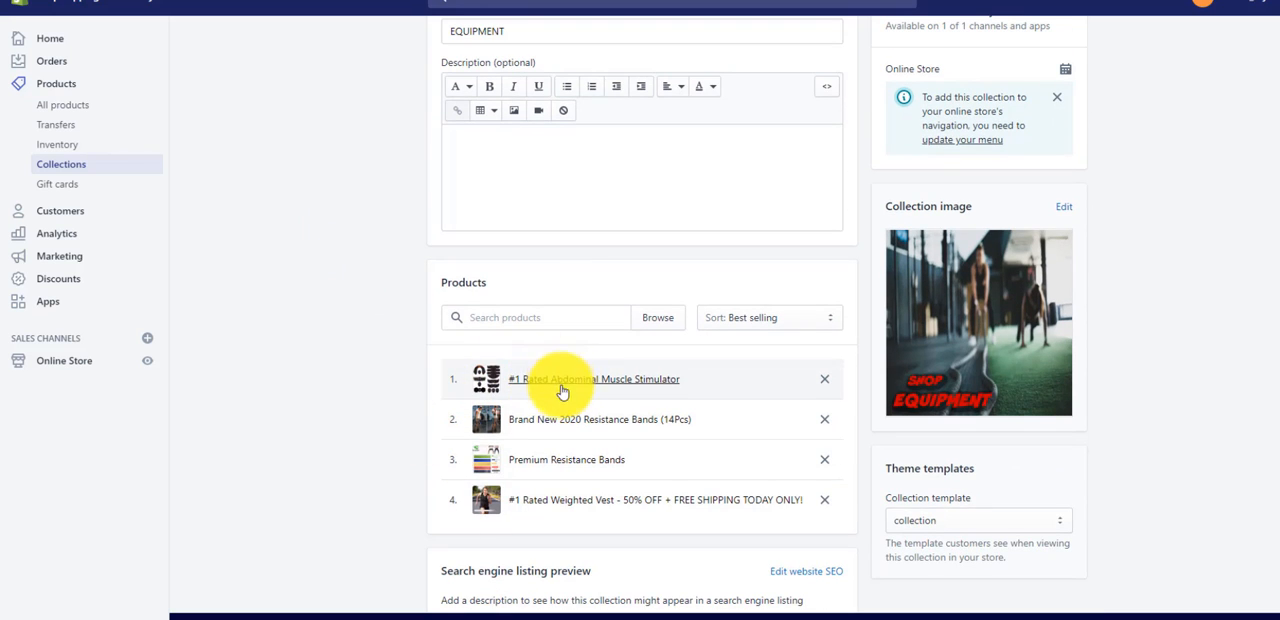
pyautogui.scroll(-1, 567, 392)
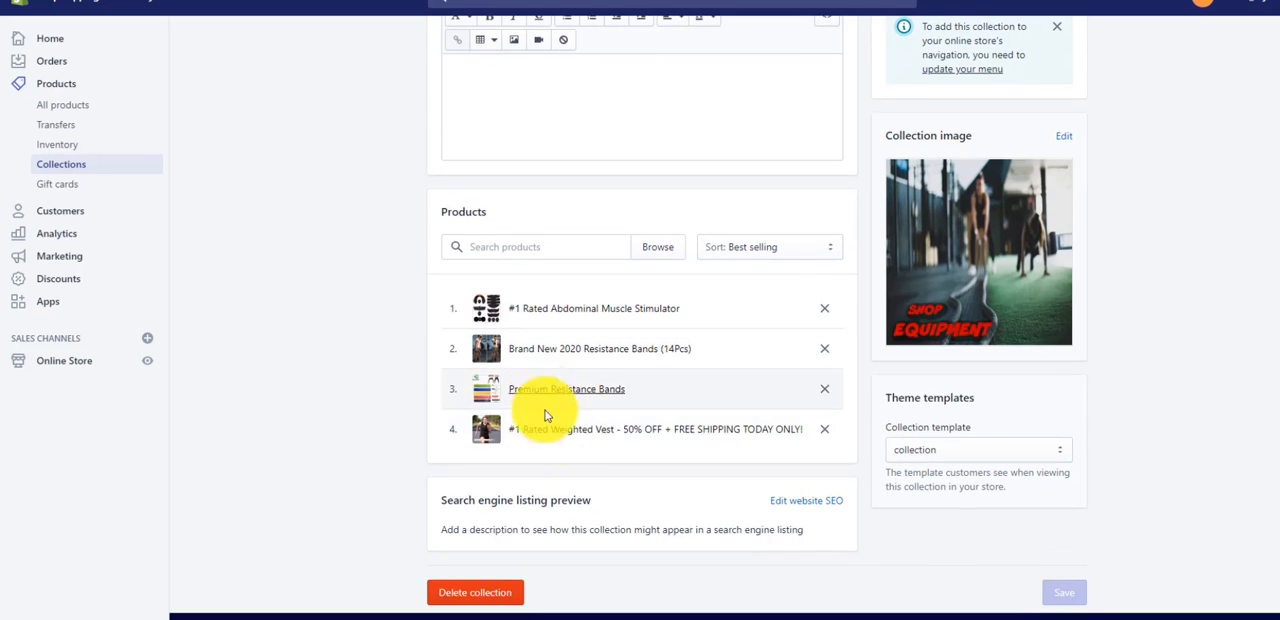
pyautogui.scroll(3, 399, 250)
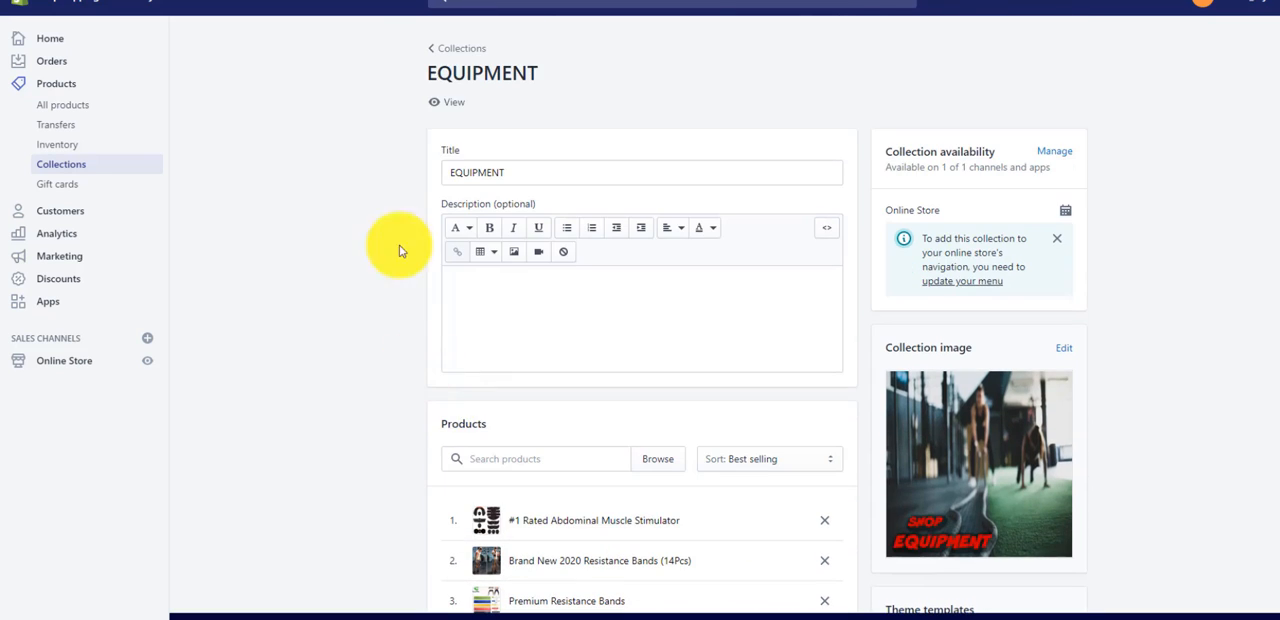
# - View the EQUIPMENT collection in the online store, including through its image in the home page's Shop For section
pyautogui.click(451, 104)
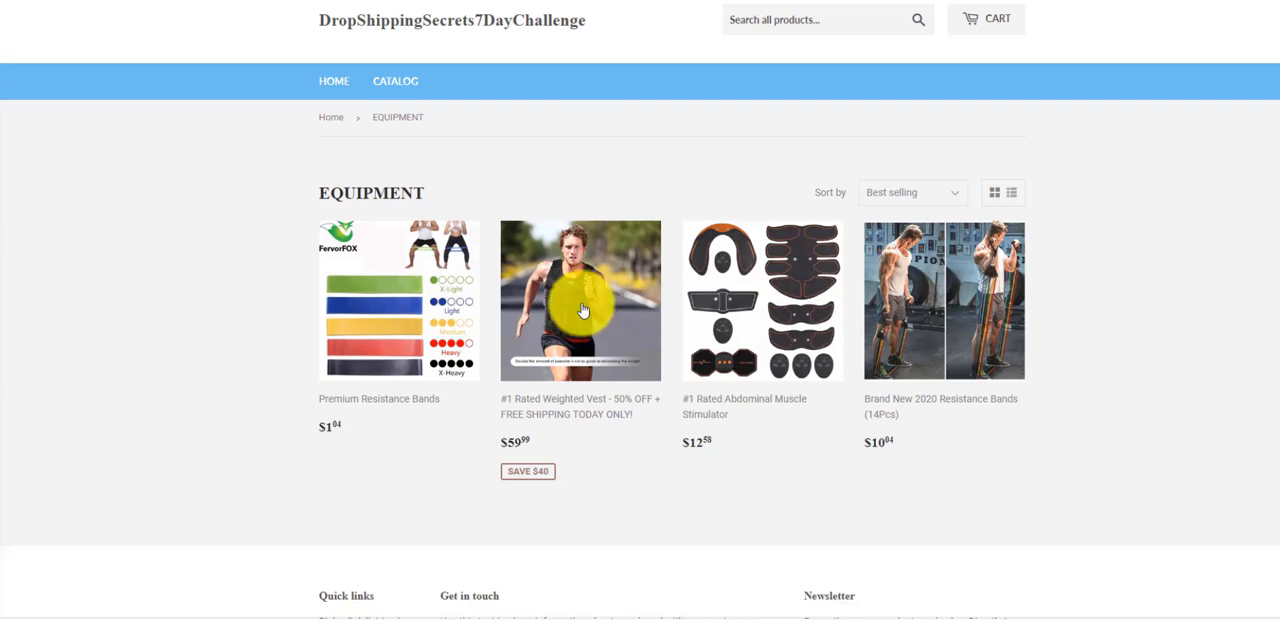
pyautogui.click(336, 83)
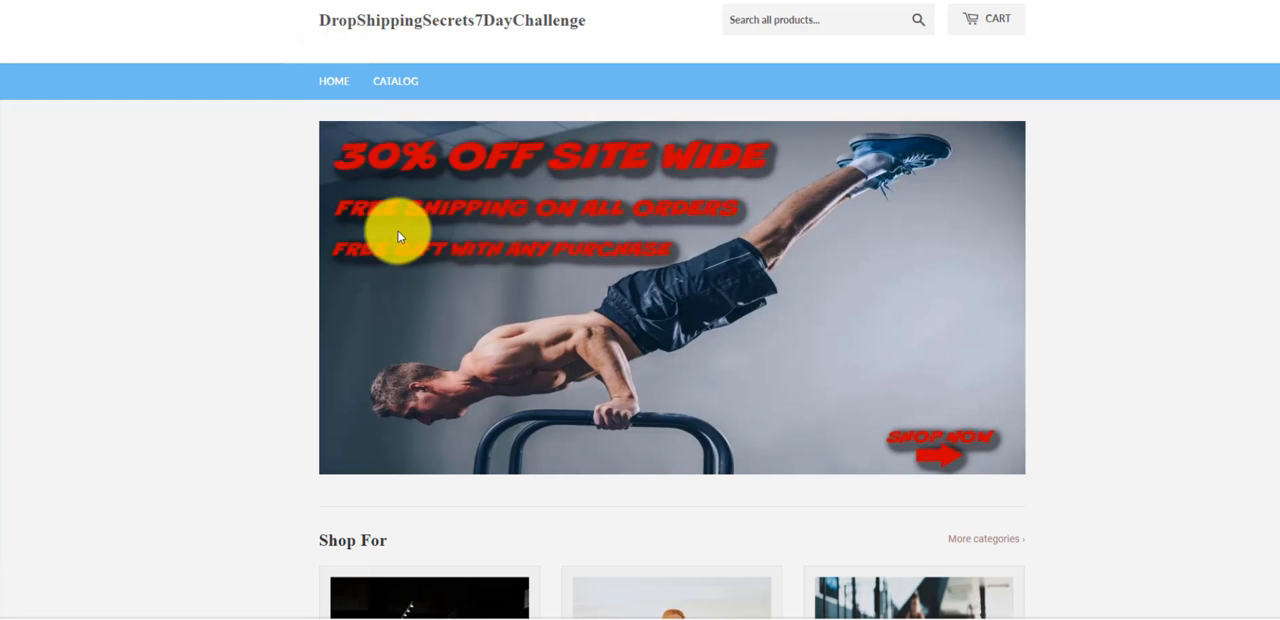
pyautogui.scroll(-3, 323, 283)
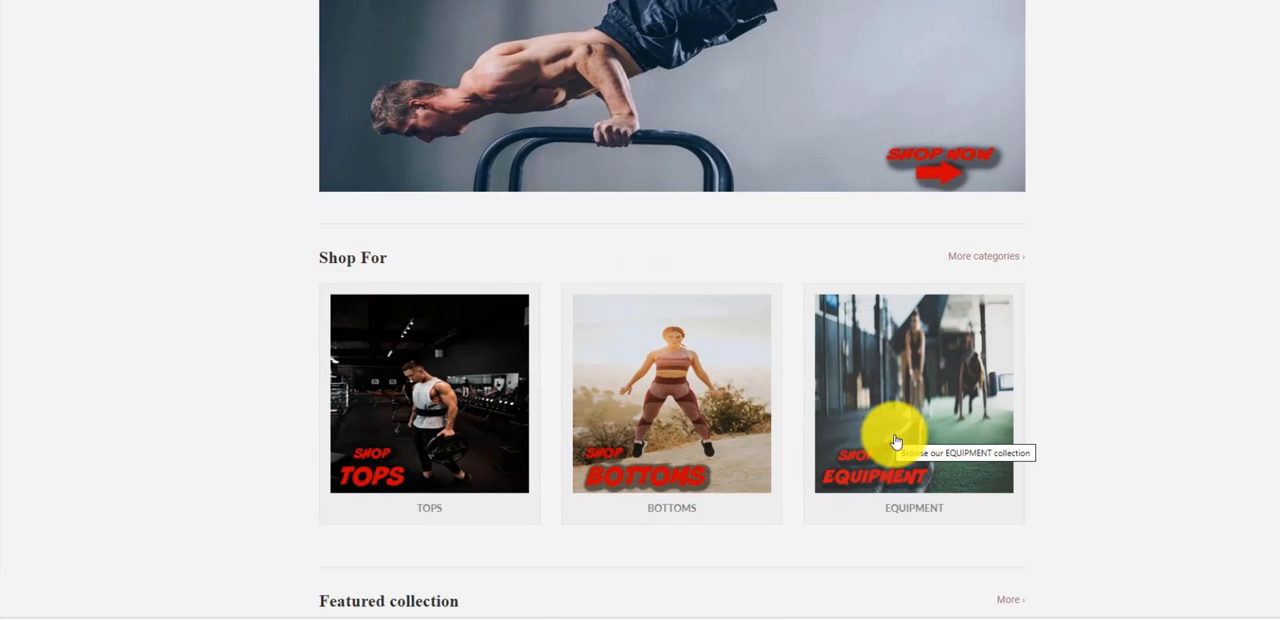
pyautogui.click(897, 441)
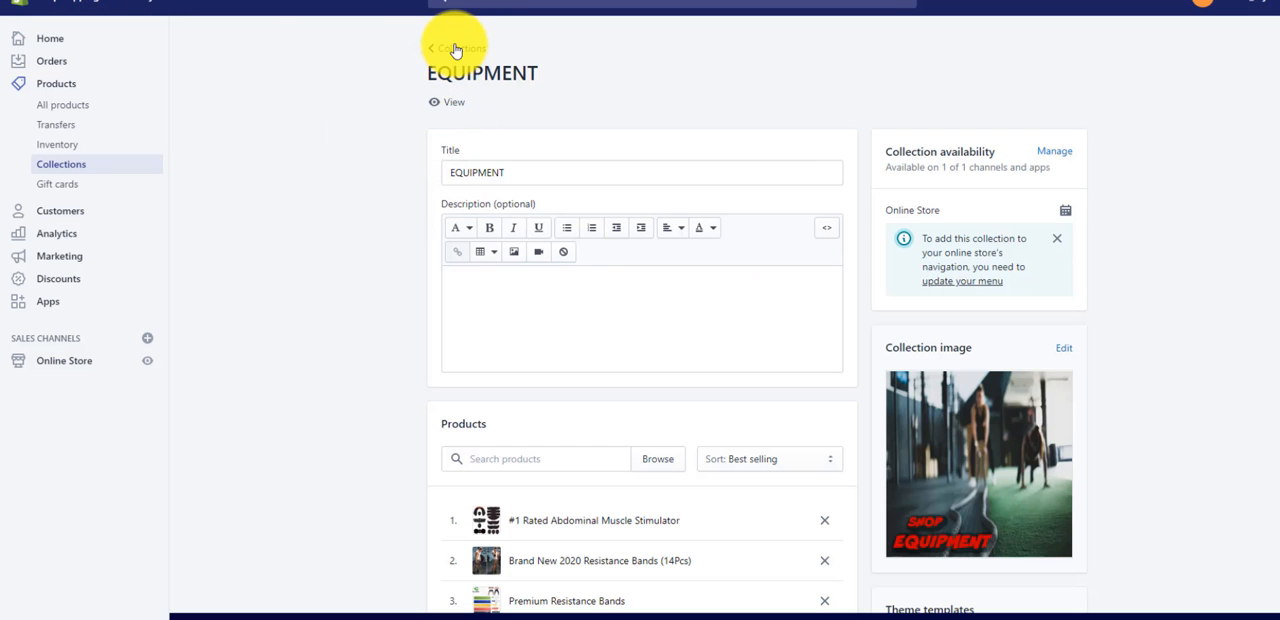
# - Look through the store's product and collection lists in the Shopify admin and reopen the EQUIPMENT collection's product list
pyautogui.click(455, 47)
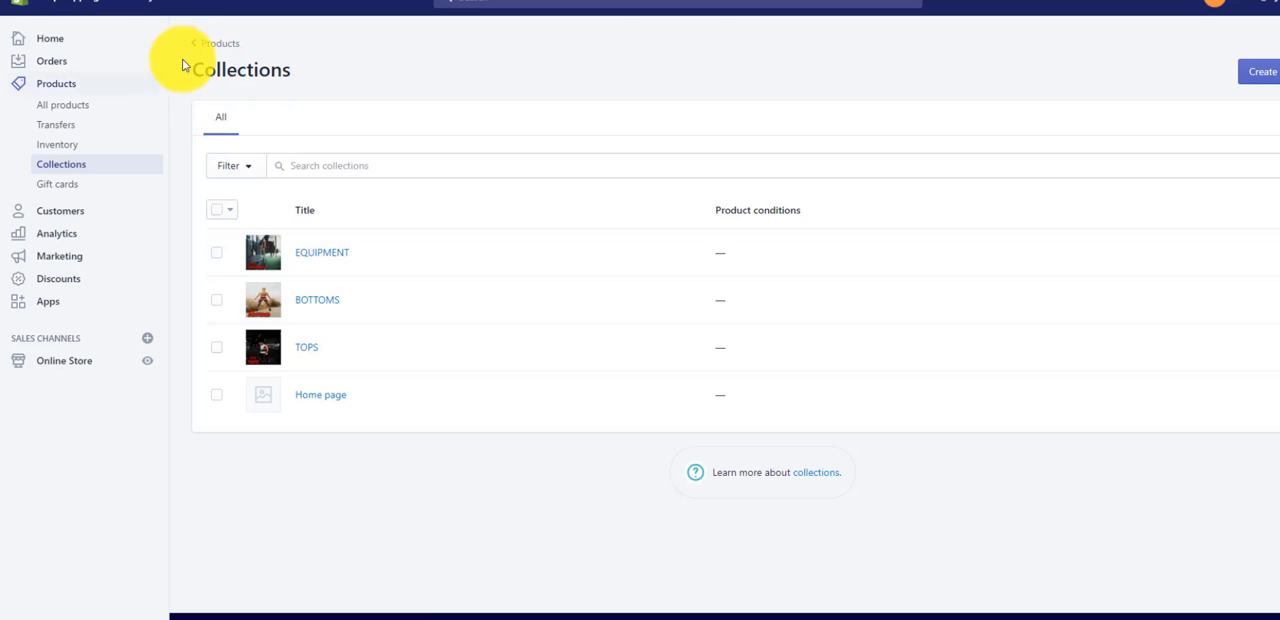
pyautogui.click(73, 105)
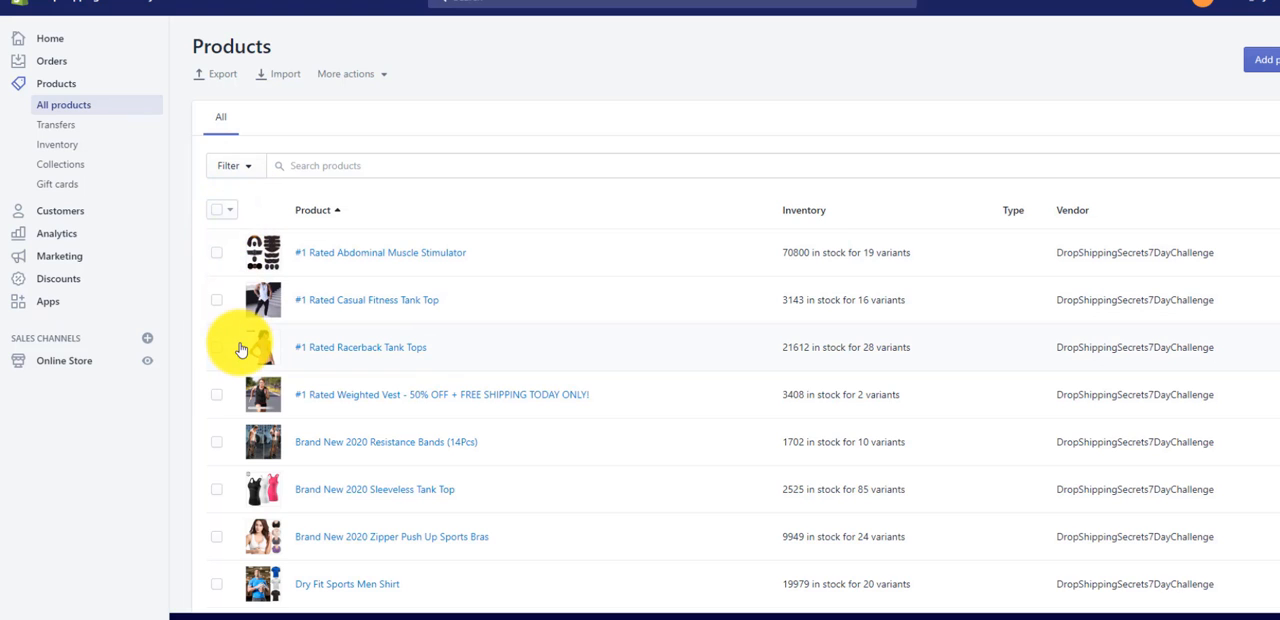
pyautogui.click(62, 165)
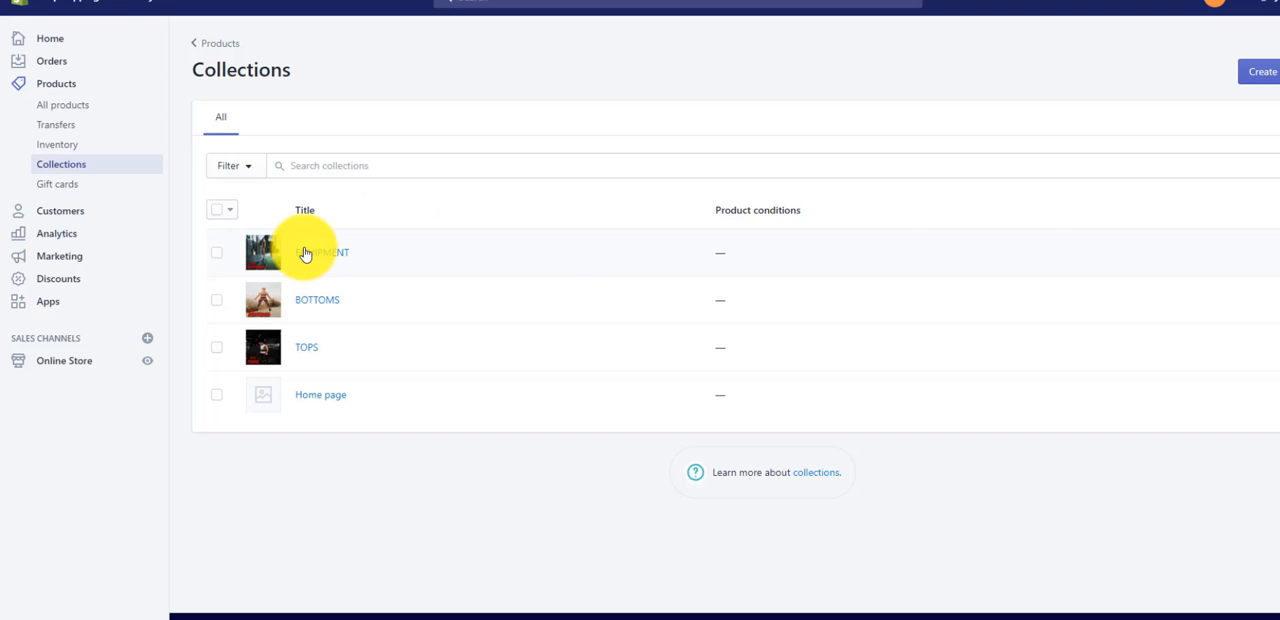
pyautogui.click(303, 252)
pyautogui.scroll(-3, 344, 361)
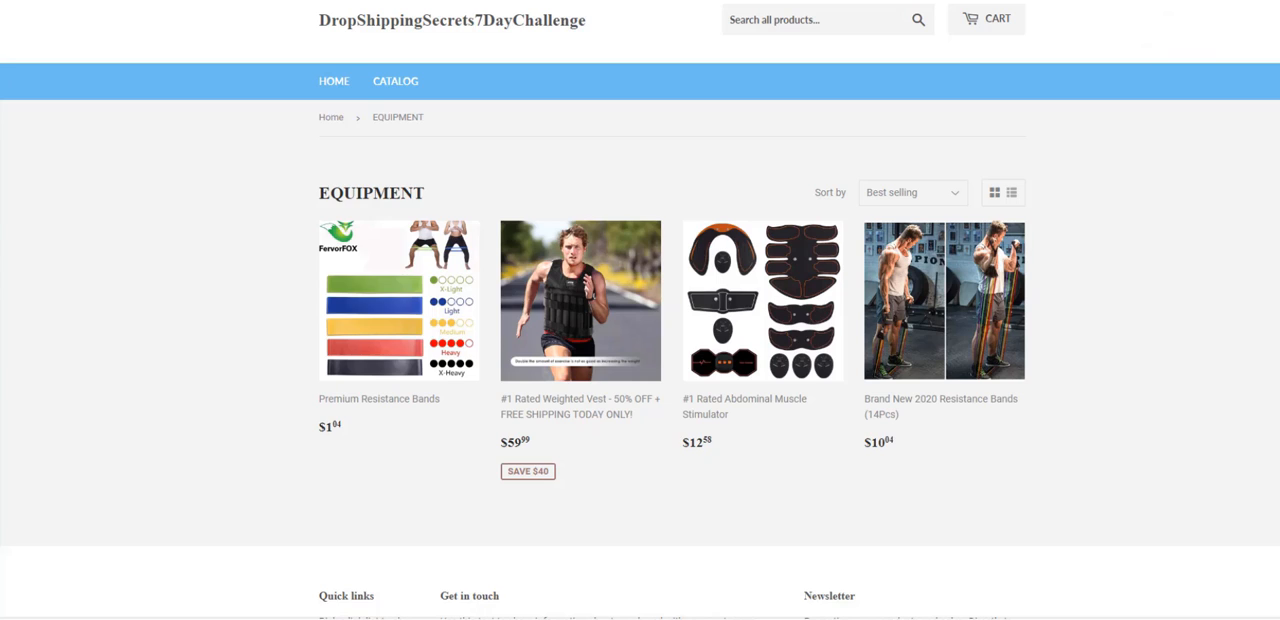
# - Switch to the Clipping Magic website, log in with the account e-mail and password, and look over its image upload page
pyautogui.hotkey('ctrl', 'shift', 'n')
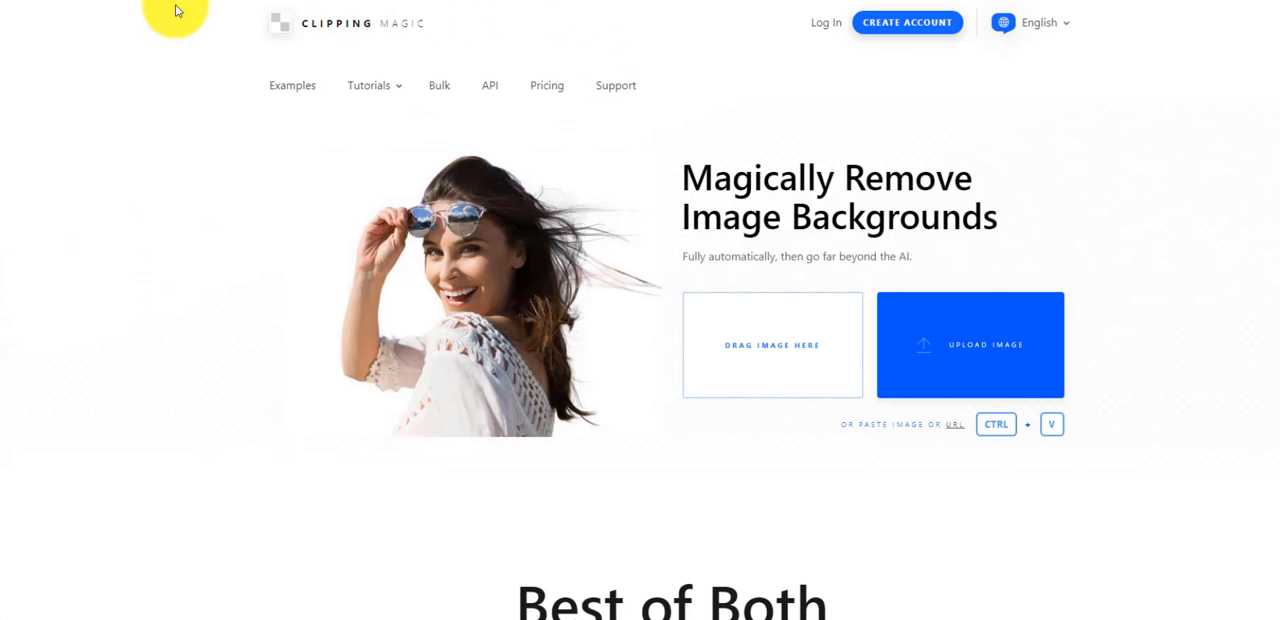
pyautogui.click(820, 27)
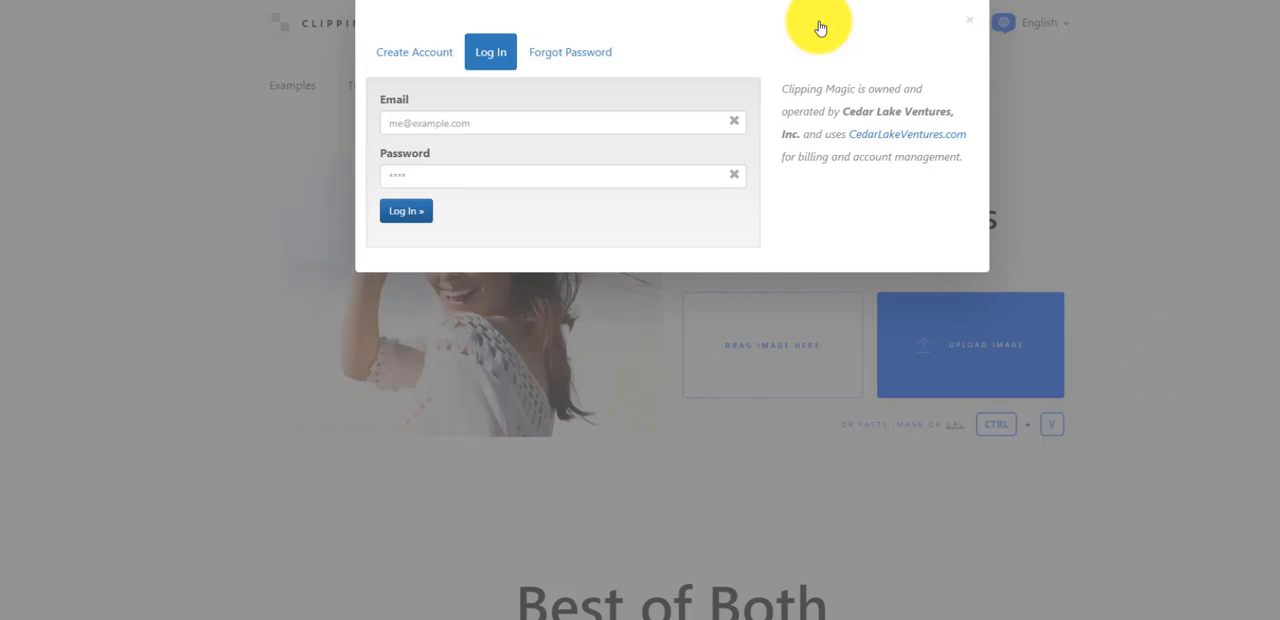
pyautogui.click(490, 122)
pyautogui.click(481, 160)
pyautogui.click(412, 217)
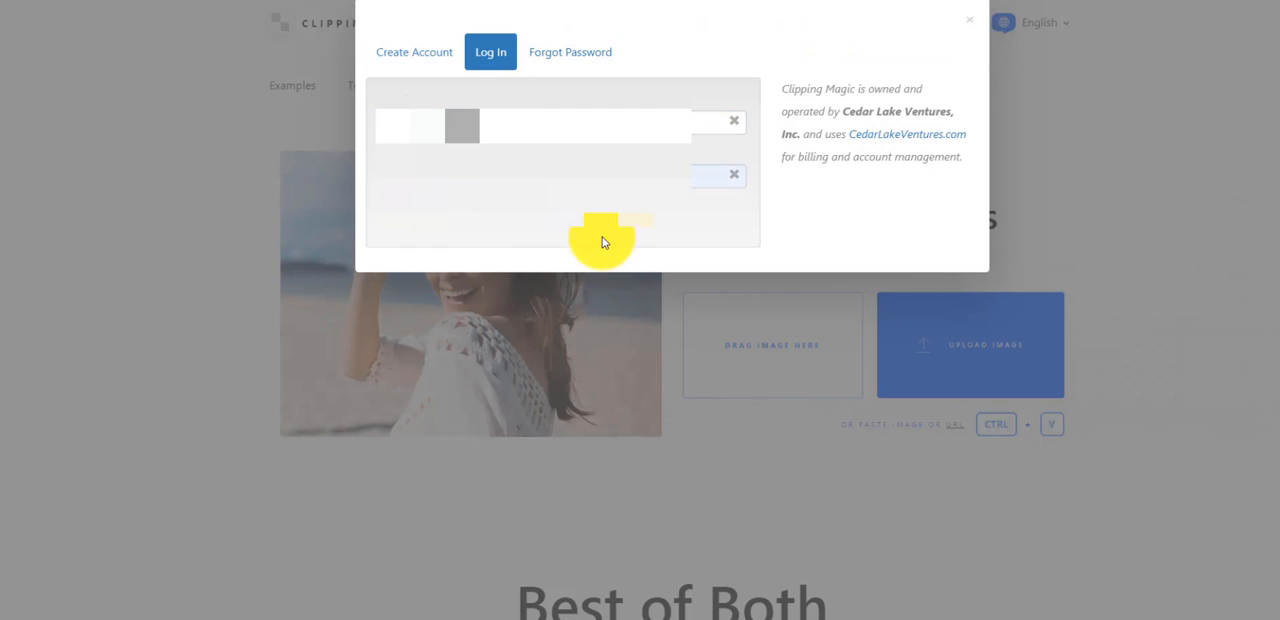
pyautogui.scroll(-2, 248, 237)
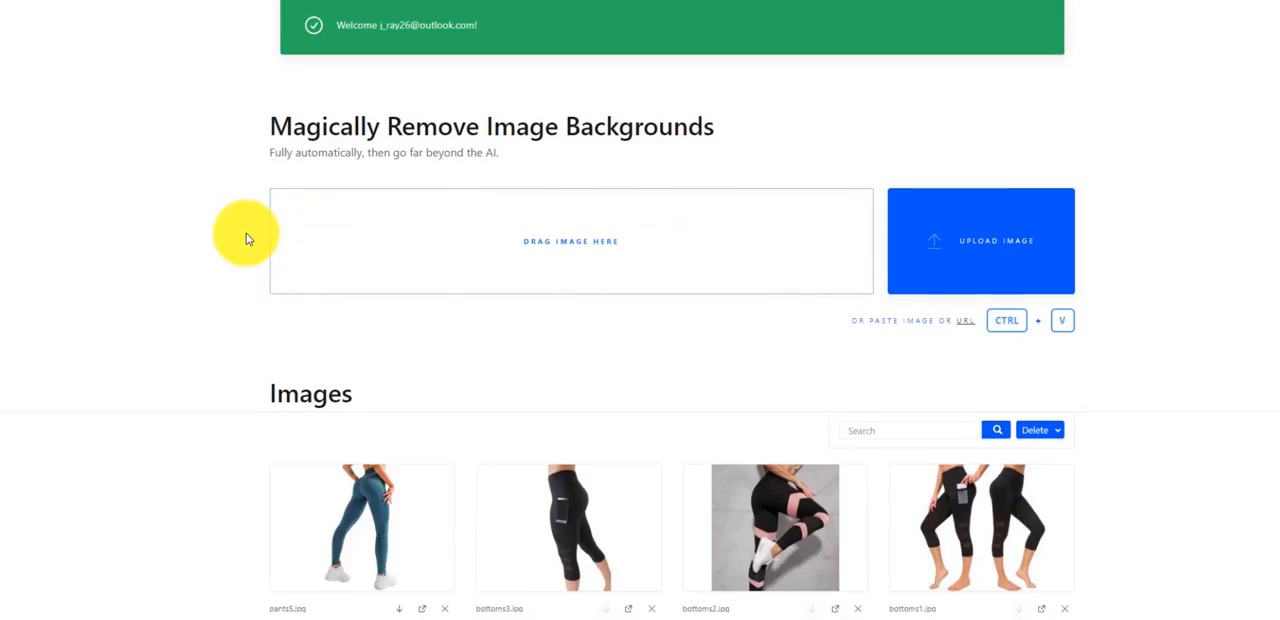
pyautogui.scroll(2, 248, 237)
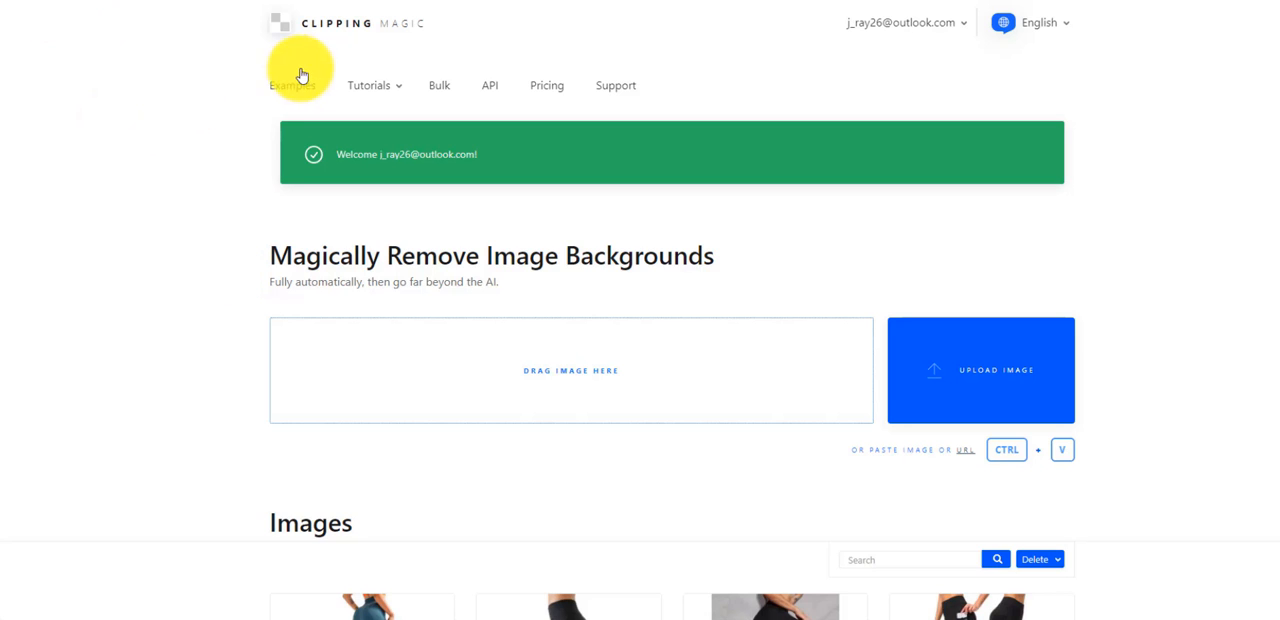
pyautogui.scroll(-1, 189, 270)
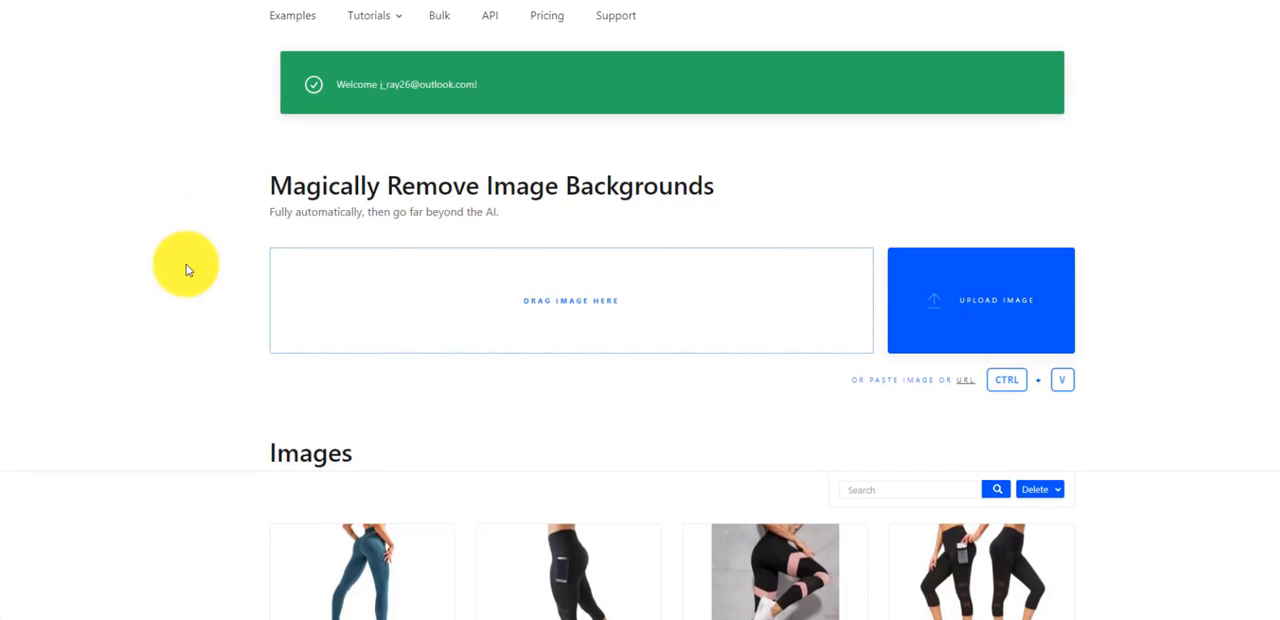
pyautogui.scroll(1, 186, 264)
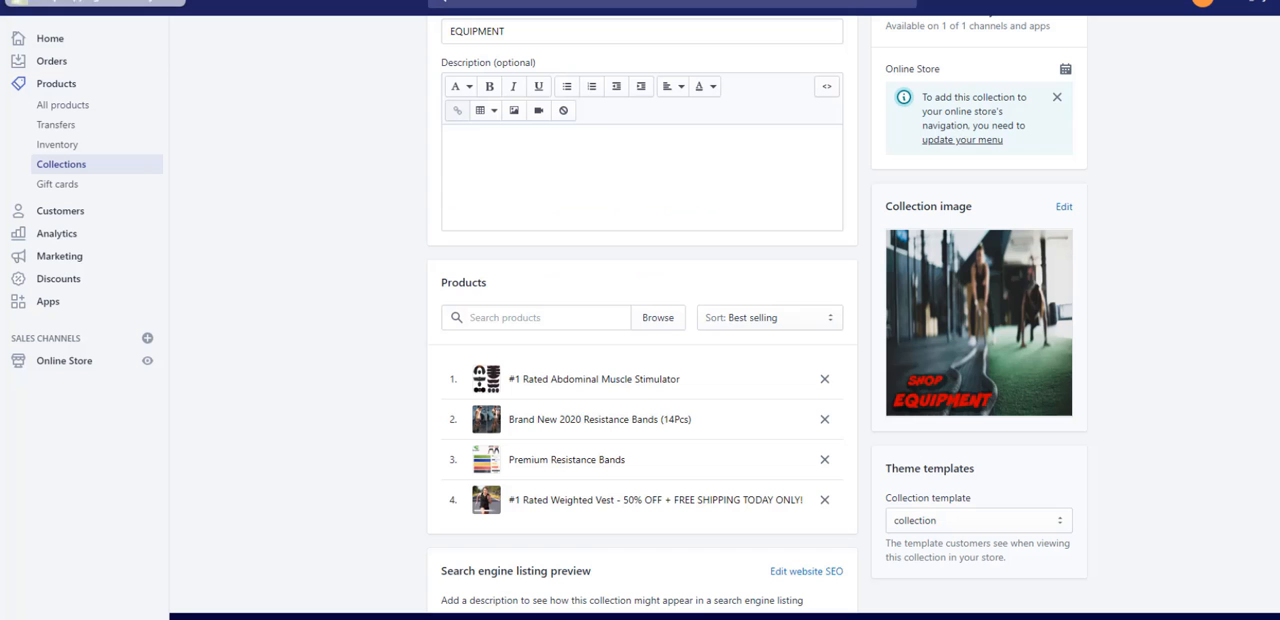
# - Back in the Shopify EQUIPMENT collection, open the #1 Rated Abdominal Muscle Stimulator product and show its images
pyautogui.scroll(1, 886, 381)
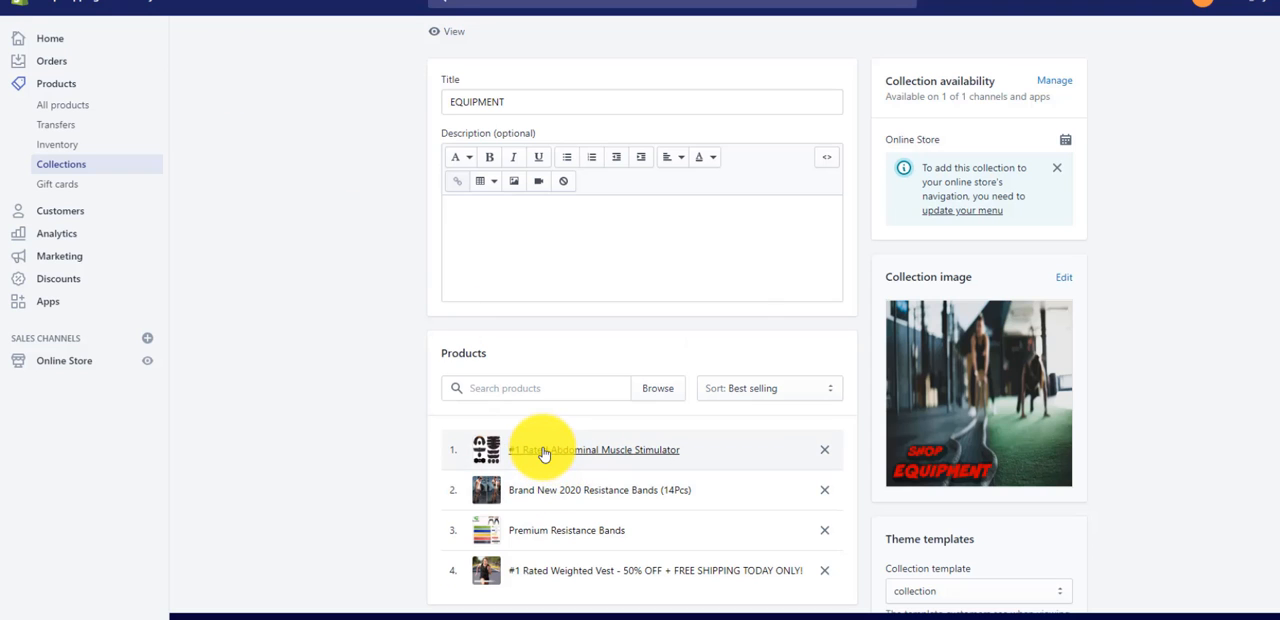
pyautogui.click(543, 453)
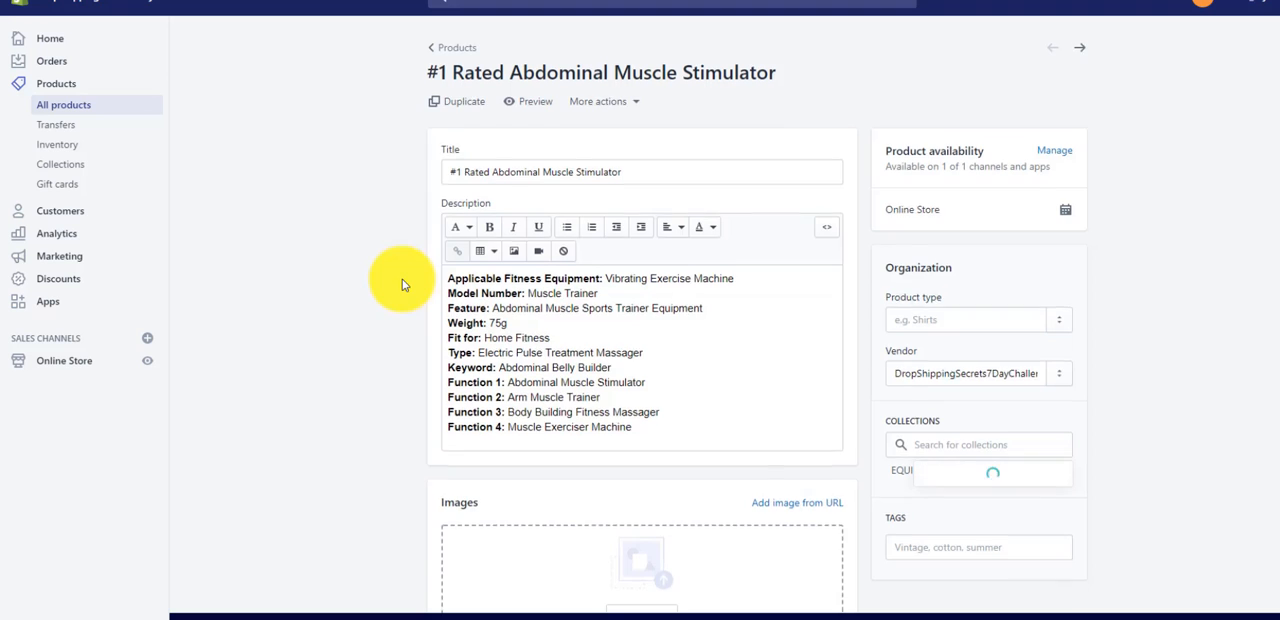
pyautogui.scroll(-4, 402, 283)
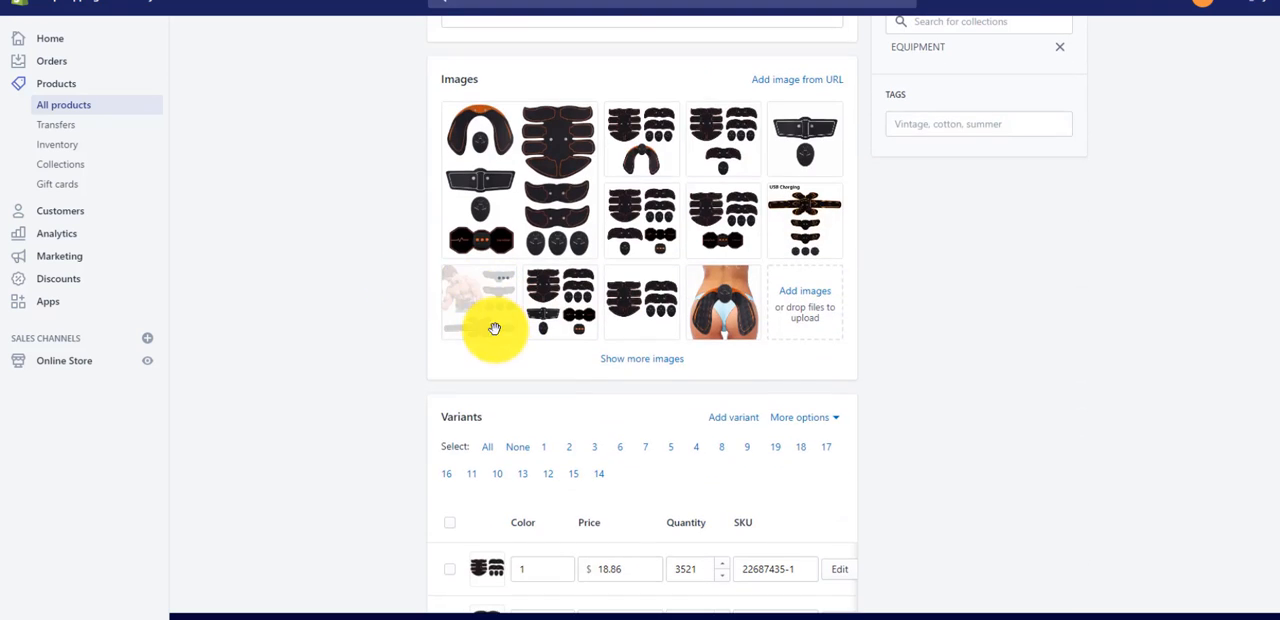
# - Make the picture of the shirtless man wearing the stimulator the product's first image and return to the product list
pyautogui.moveTo(483, 311); pyautogui.dragTo(500, 171)
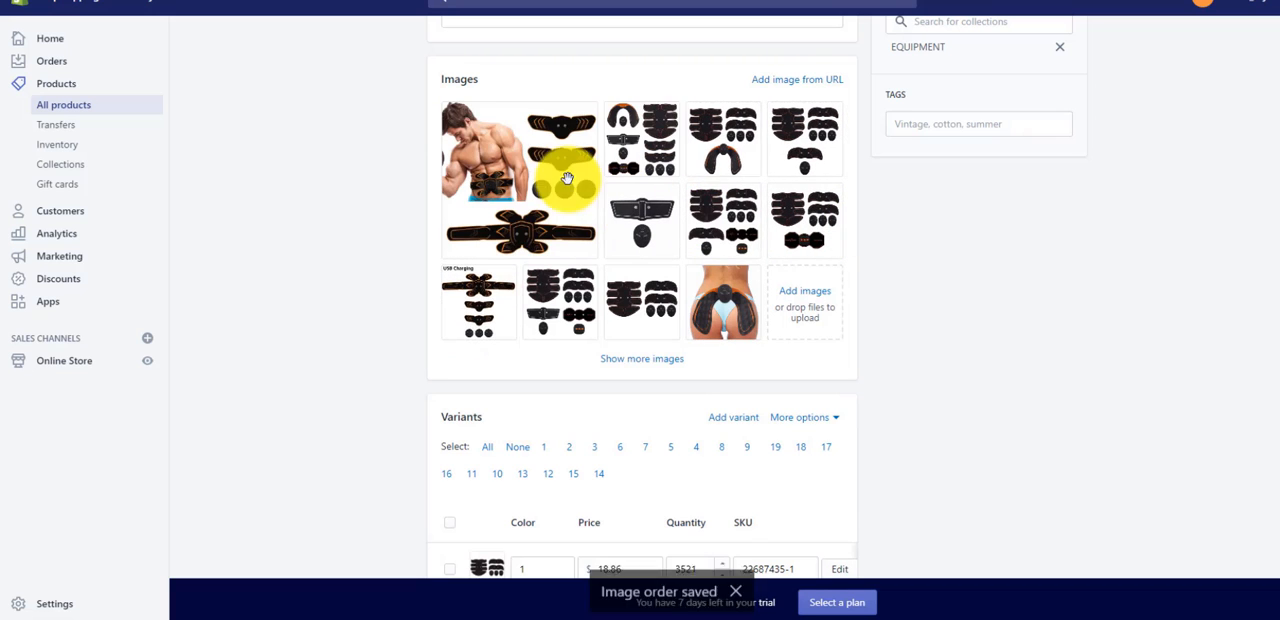
pyautogui.scroll(5, 380, 277)
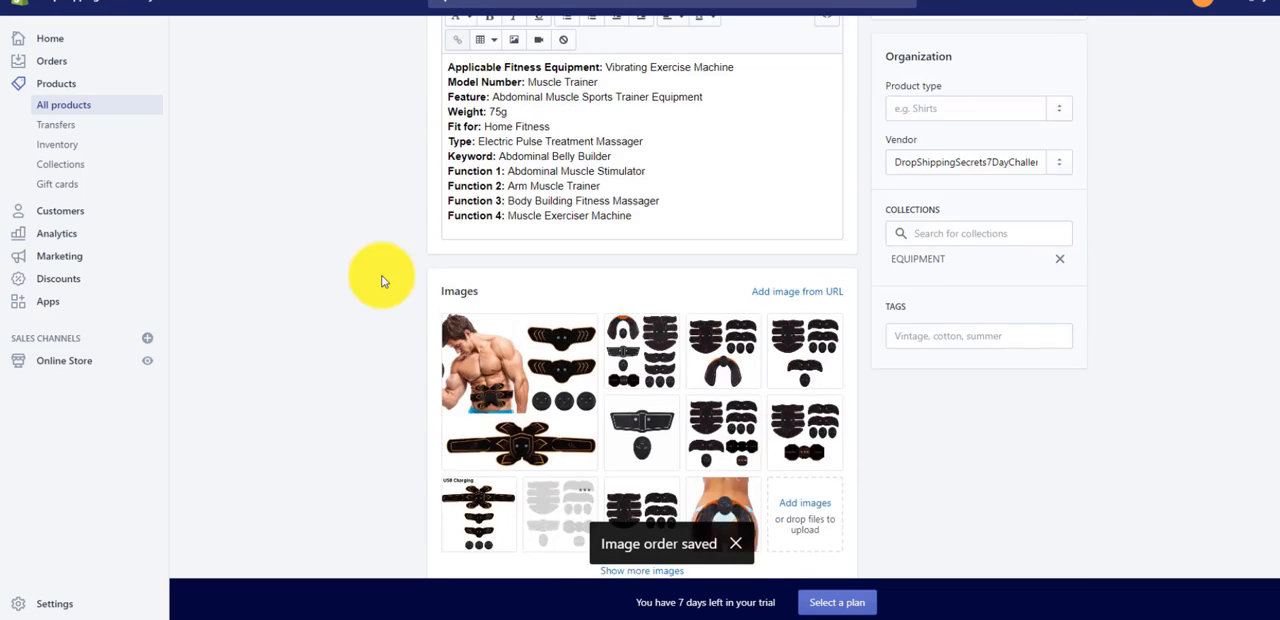
pyautogui.click(457, 48)
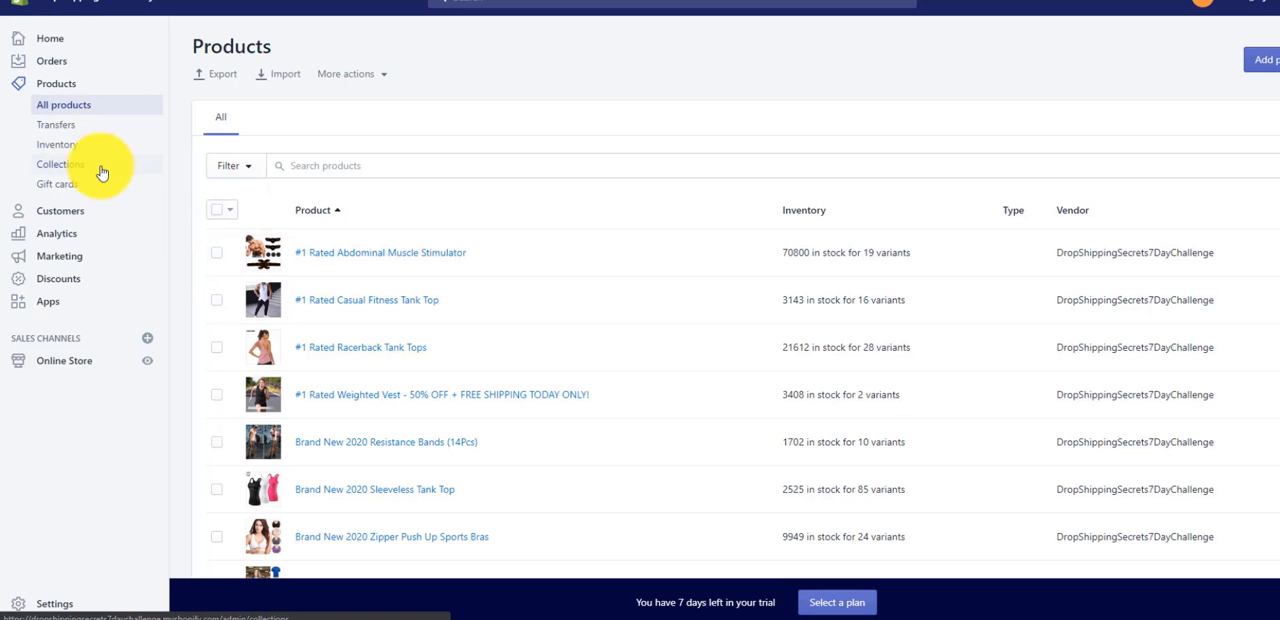
# - Open the Premium Resistance Bands product from the EQUIPMENT collection and show all of its images
pyautogui.click(97, 166)
pyautogui.click(317, 255)
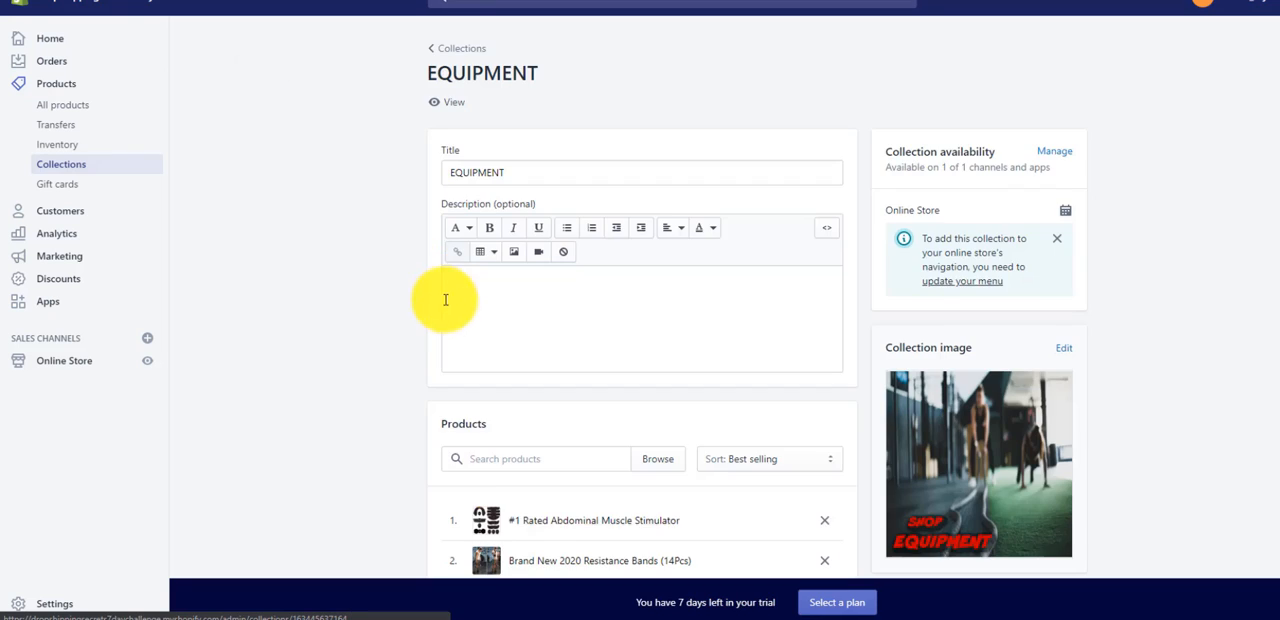
pyautogui.scroll(-2, 435, 341)
pyautogui.scroll(-1, 435, 343)
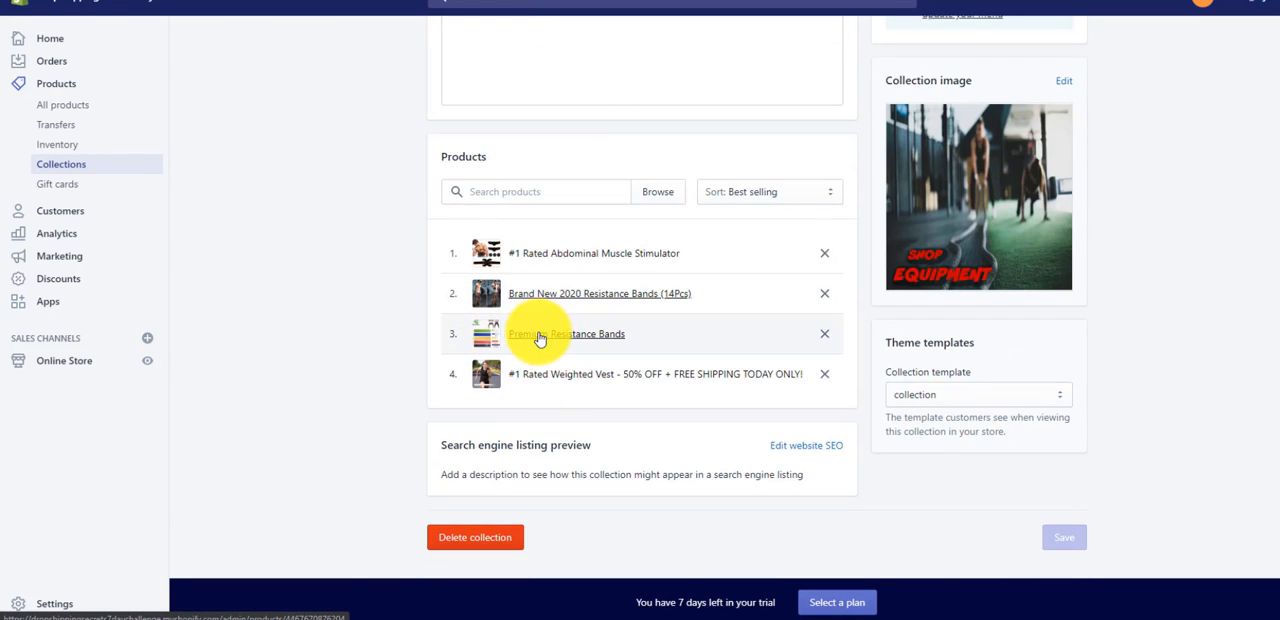
pyautogui.click(539, 339)
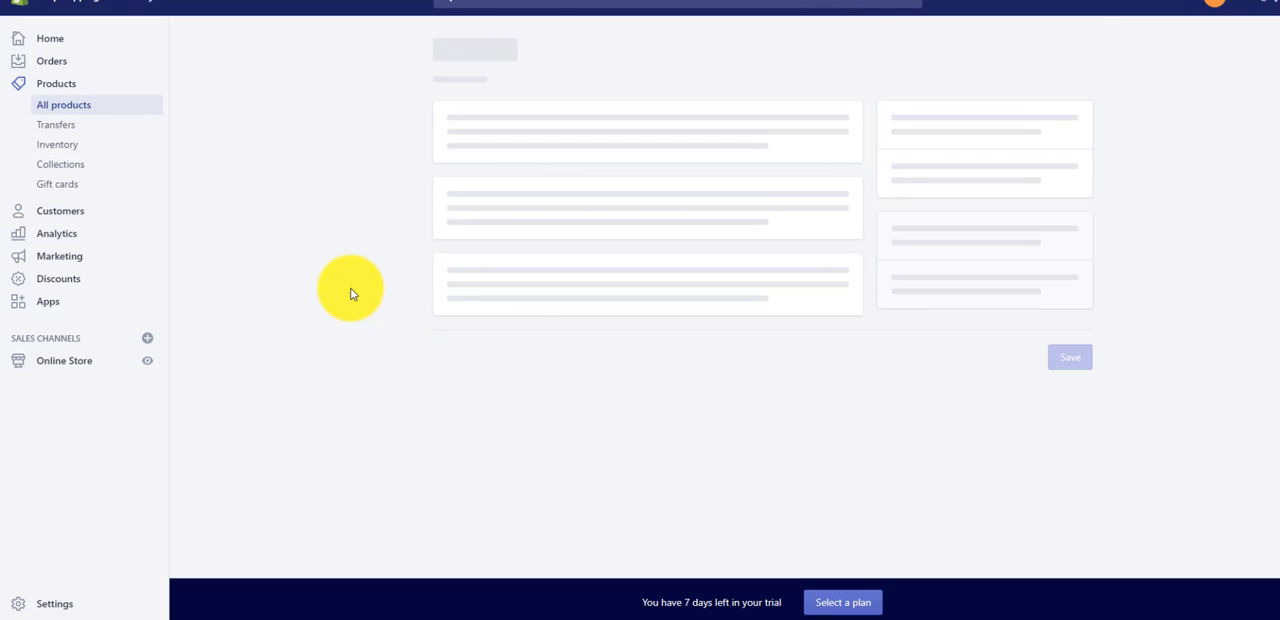
pyautogui.scroll(-2, 363, 371)
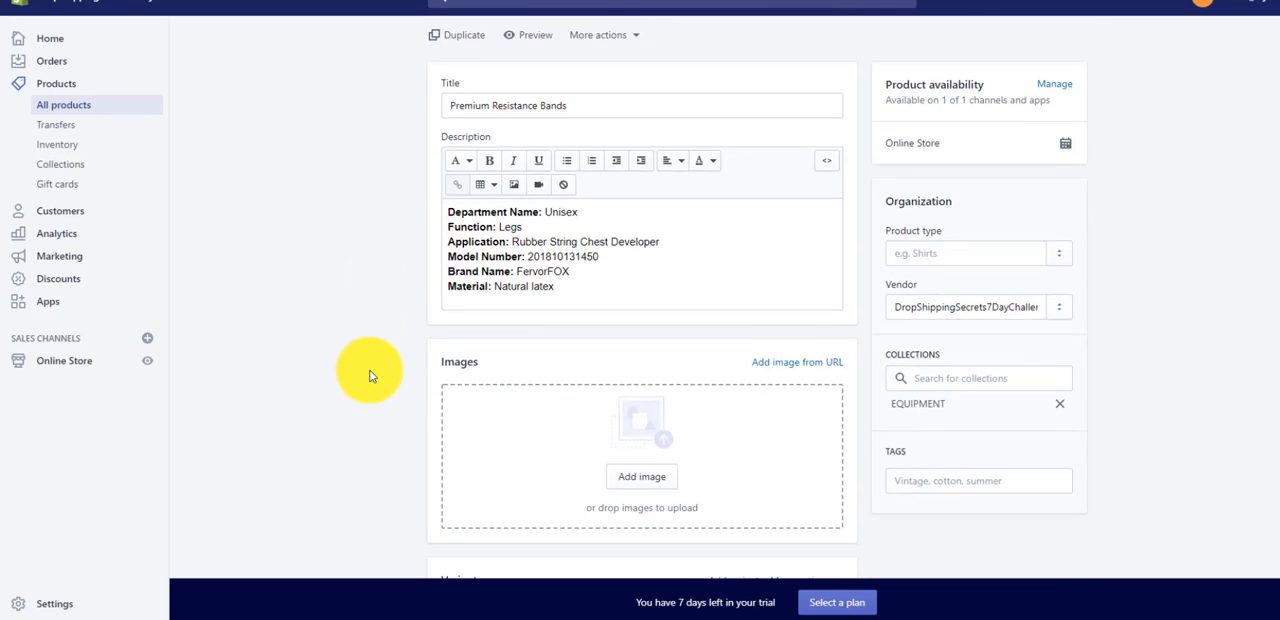
pyautogui.scroll(-2, 470, 320)
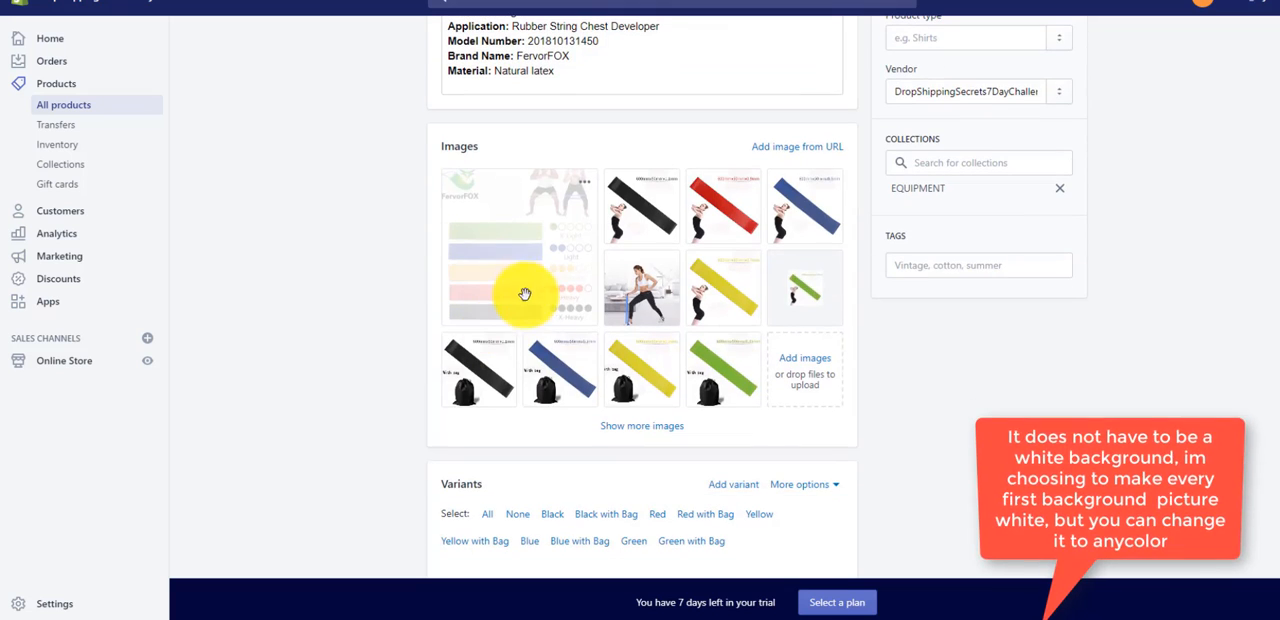
pyautogui.click(640, 426)
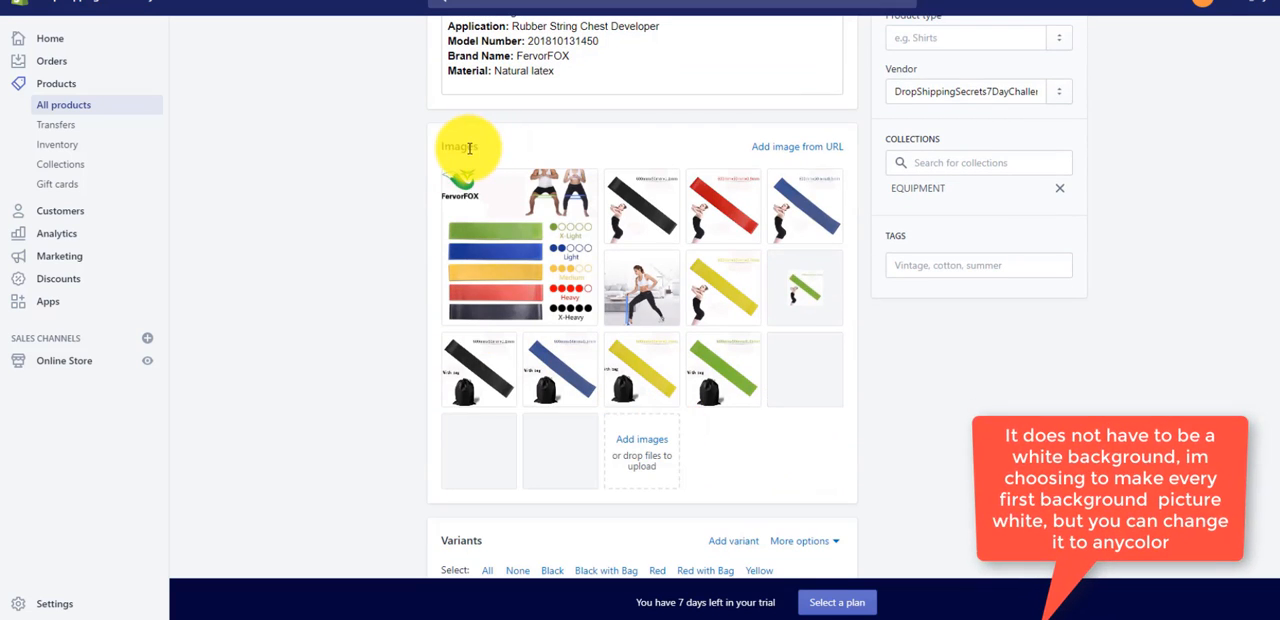
# - Make the picture of the squatting man and woman the product's first image, preview it and save it to the computer
pyautogui.moveTo(500, 191); pyautogui.dragTo(527, 265)
pyautogui.moveTo(634, 252); pyautogui.dragTo(548, 181)
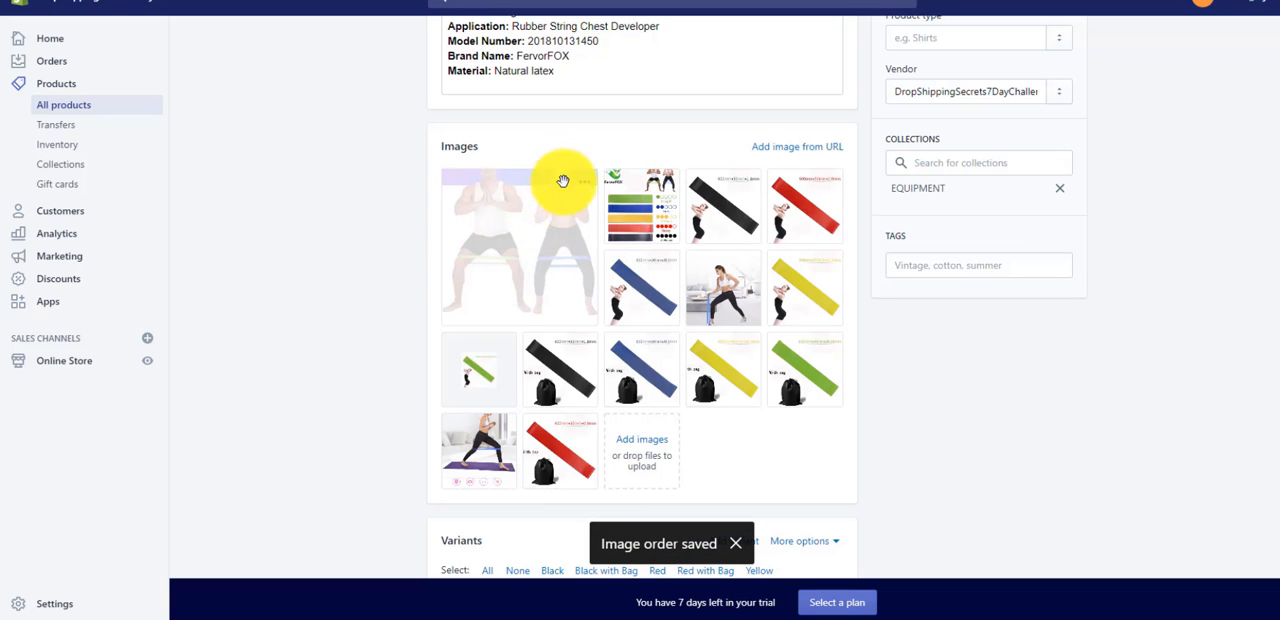
pyautogui.click(586, 186)
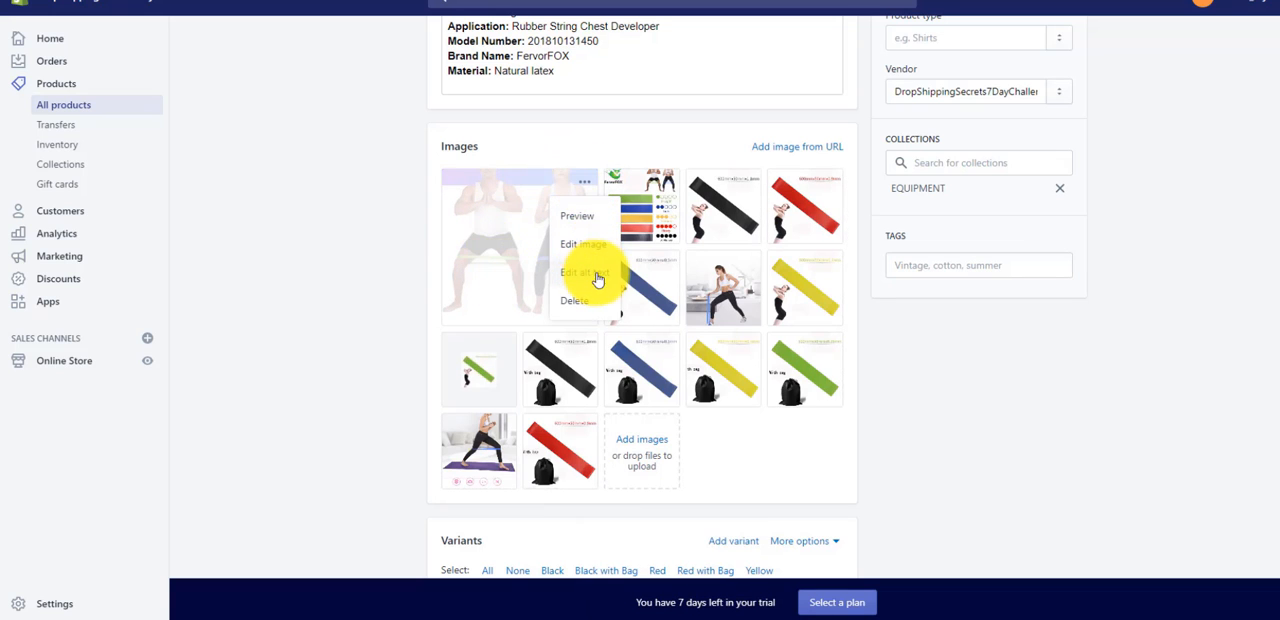
pyautogui.click(586, 219)
pyautogui.rightClick(645, 272)
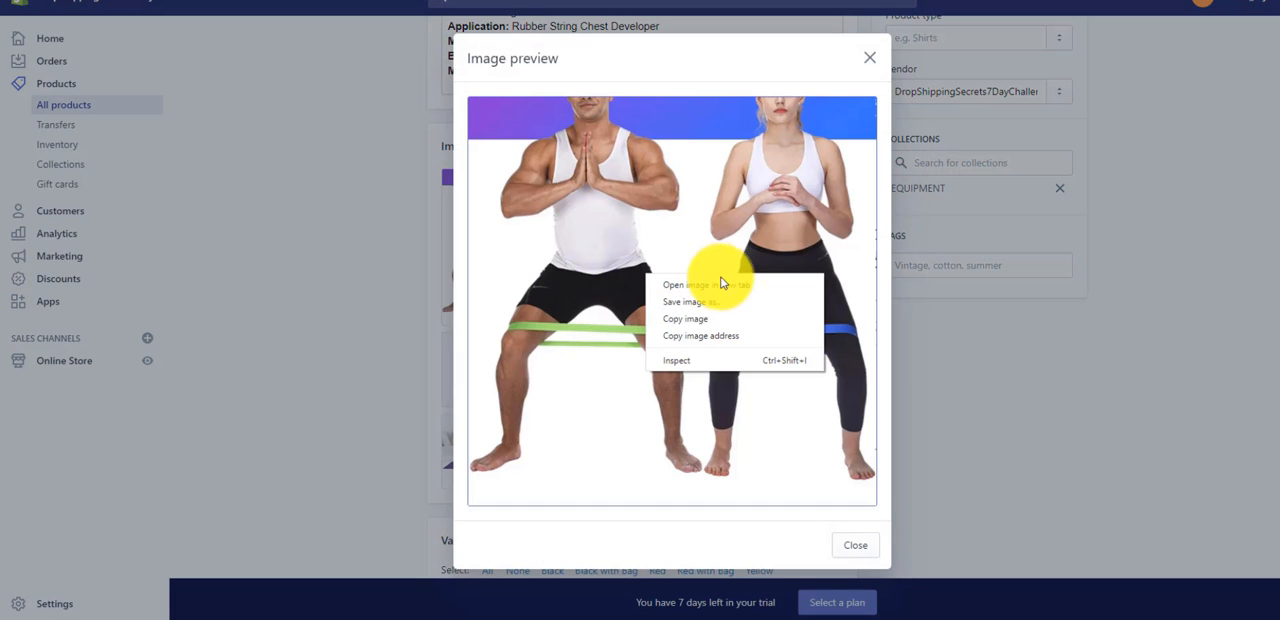
pyautogui.click(704, 300)
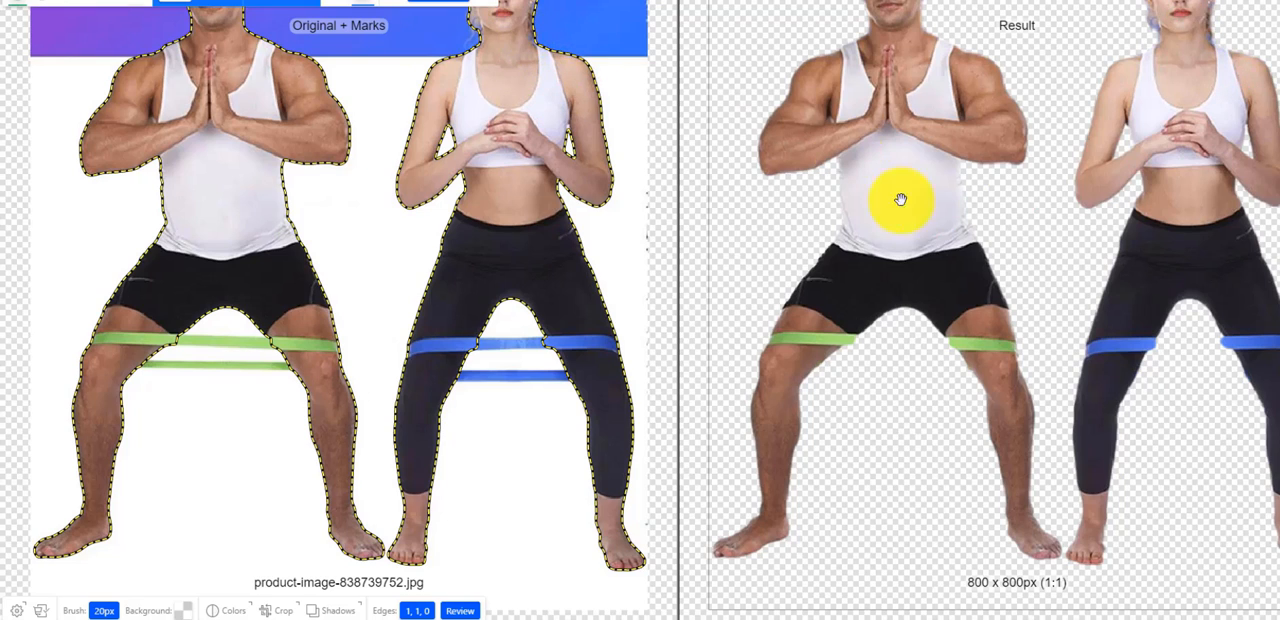
# - In Clipping Magic, mark both strands of the green resistance band between the man's legs as foreground to keep
pyautogui.scroll(1, 802, 332)
pyautogui.scroll(-3, 560, 350)
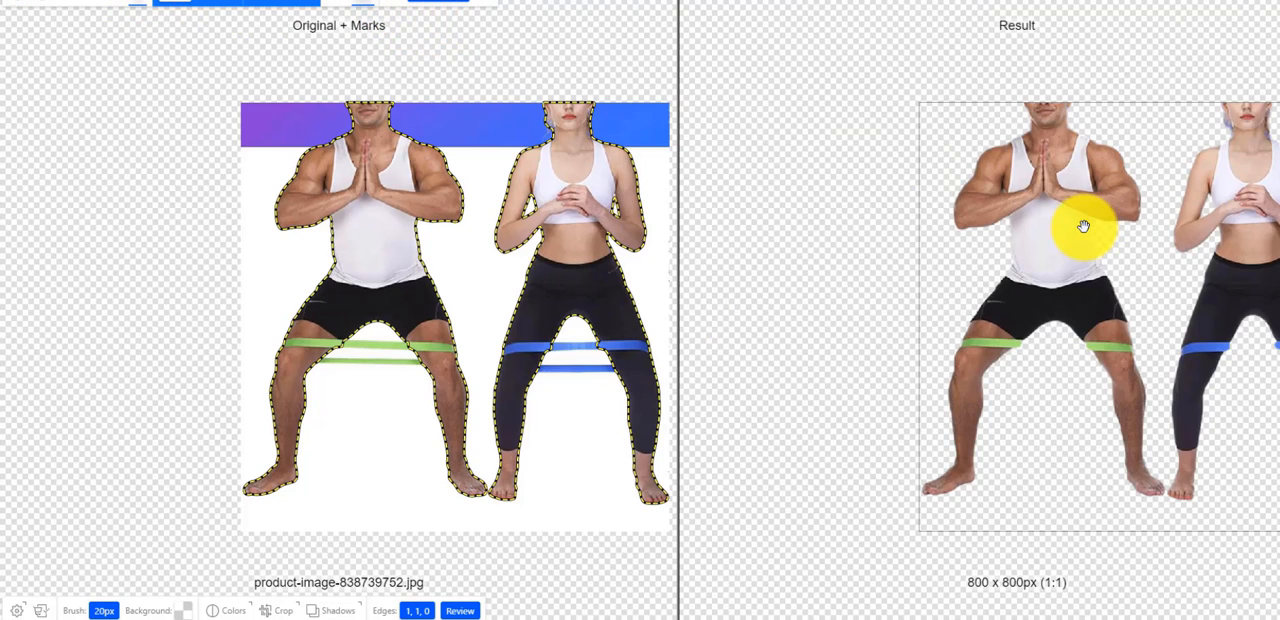
pyautogui.moveTo(1086, 226); pyautogui.dragTo(954, 212)
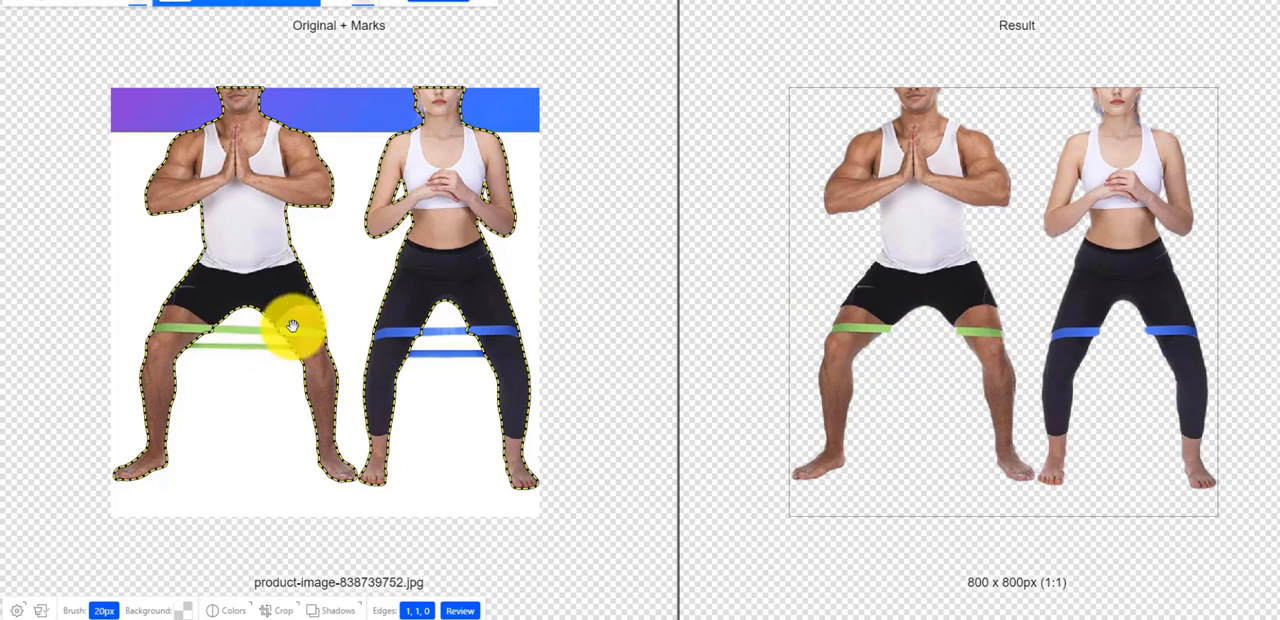
pyautogui.scroll(3, 294, 323)
pyautogui.moveTo(175, 345); pyautogui.dragTo(271, 340)
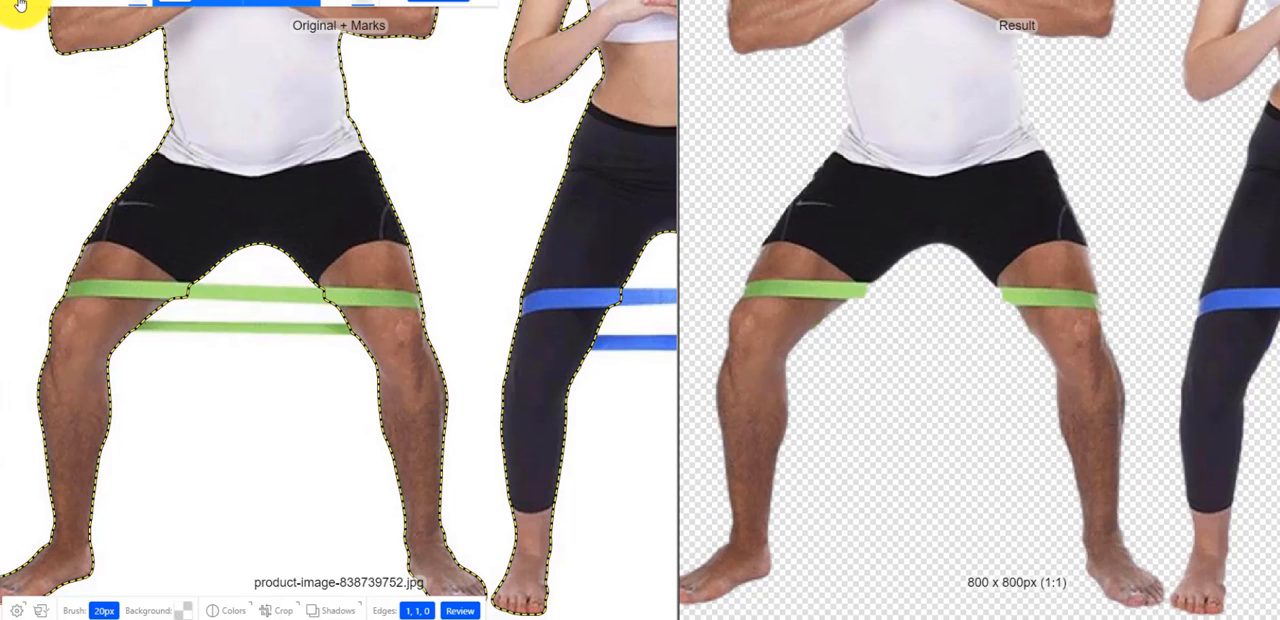
pyautogui.scroll(3, 314, 417)
pyautogui.moveTo(157, 289); pyautogui.dragTo(224, 299)
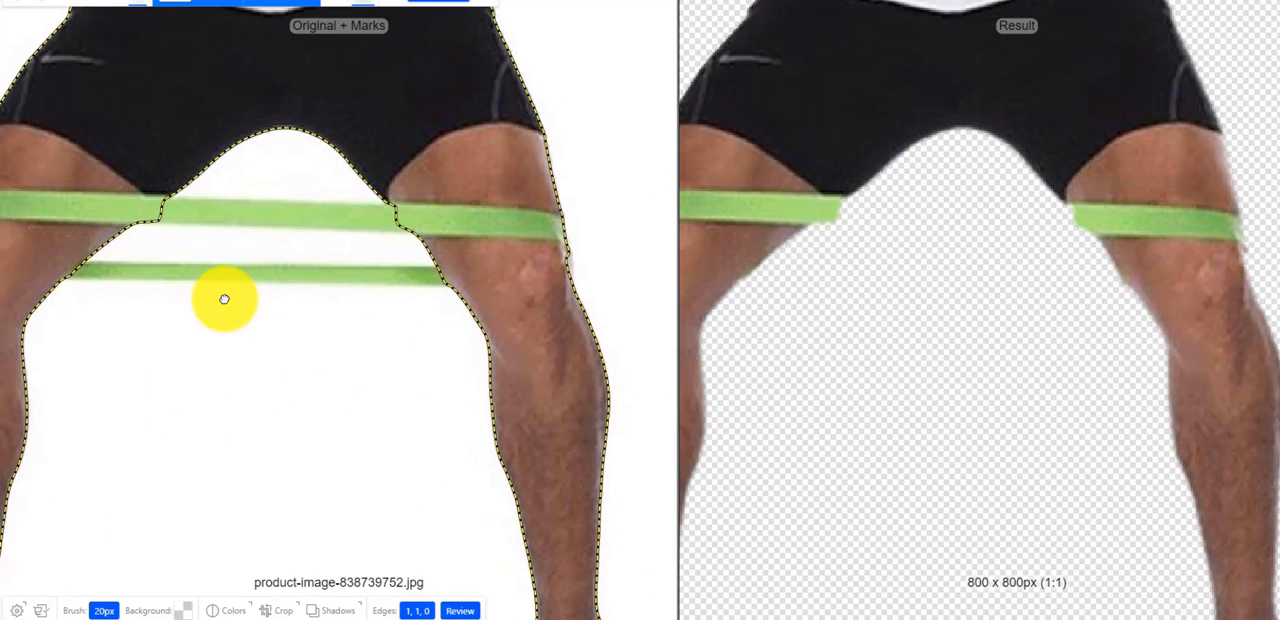
pyautogui.click(21, 3)
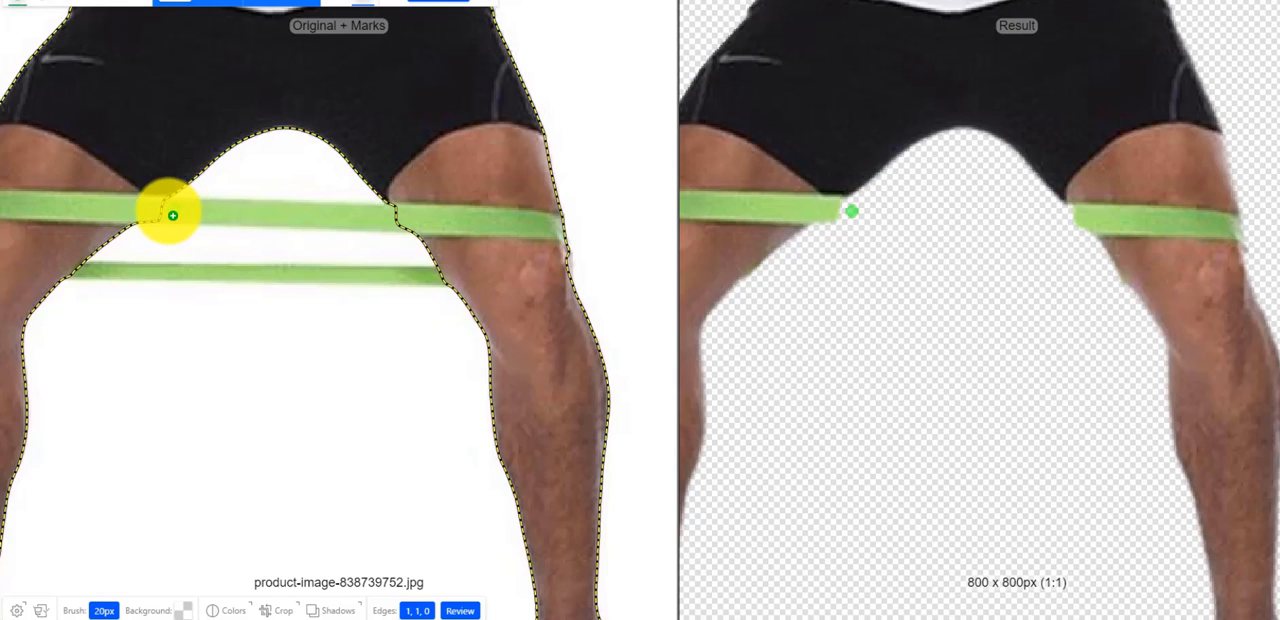
pyautogui.moveTo(163, 217); pyautogui.dragTo(414, 220)
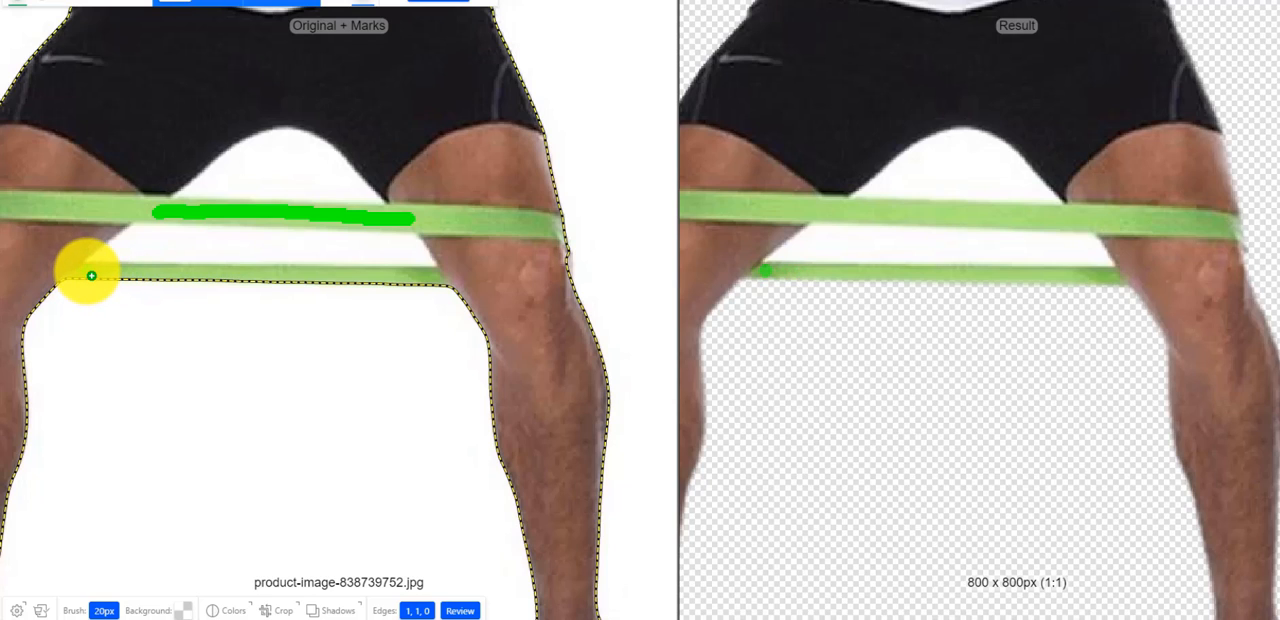
pyautogui.moveTo(85, 272)
pyautogui.mouseDown()
pyautogui.moveTo(407, 283)
pyautogui.moveTo(462, 269)
pyautogui.mouseUp()
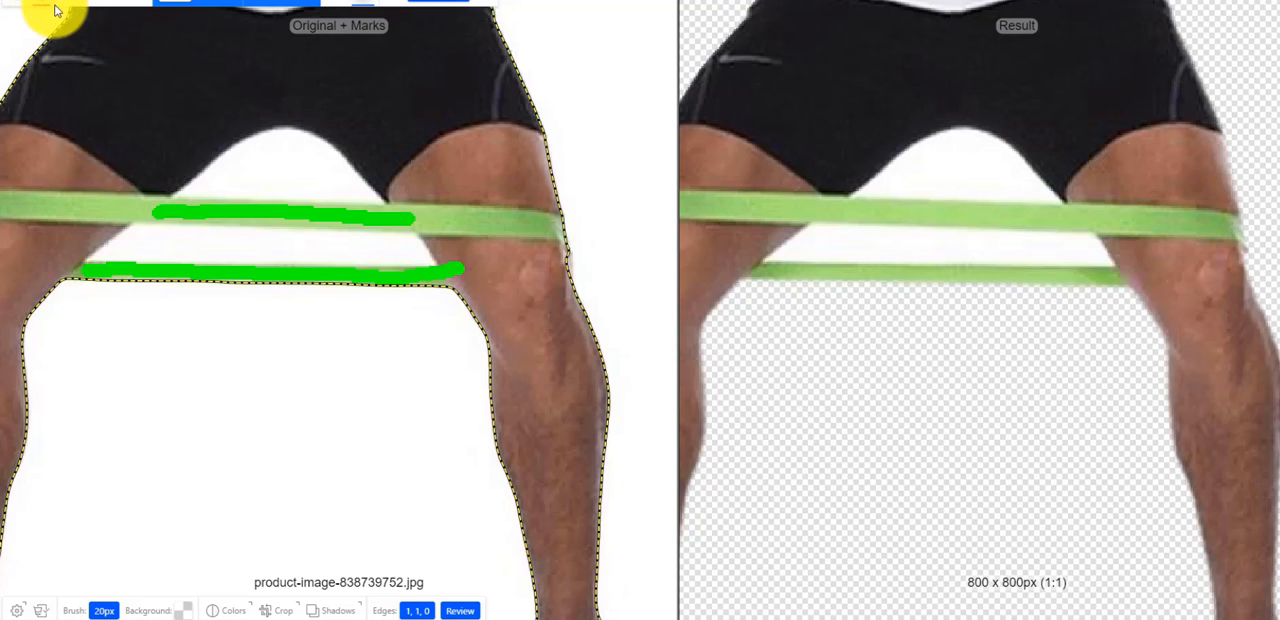
# - Mark the white gaps above and between the green band's strands as background to remove
pyautogui.scroll(-3, 714, 371)
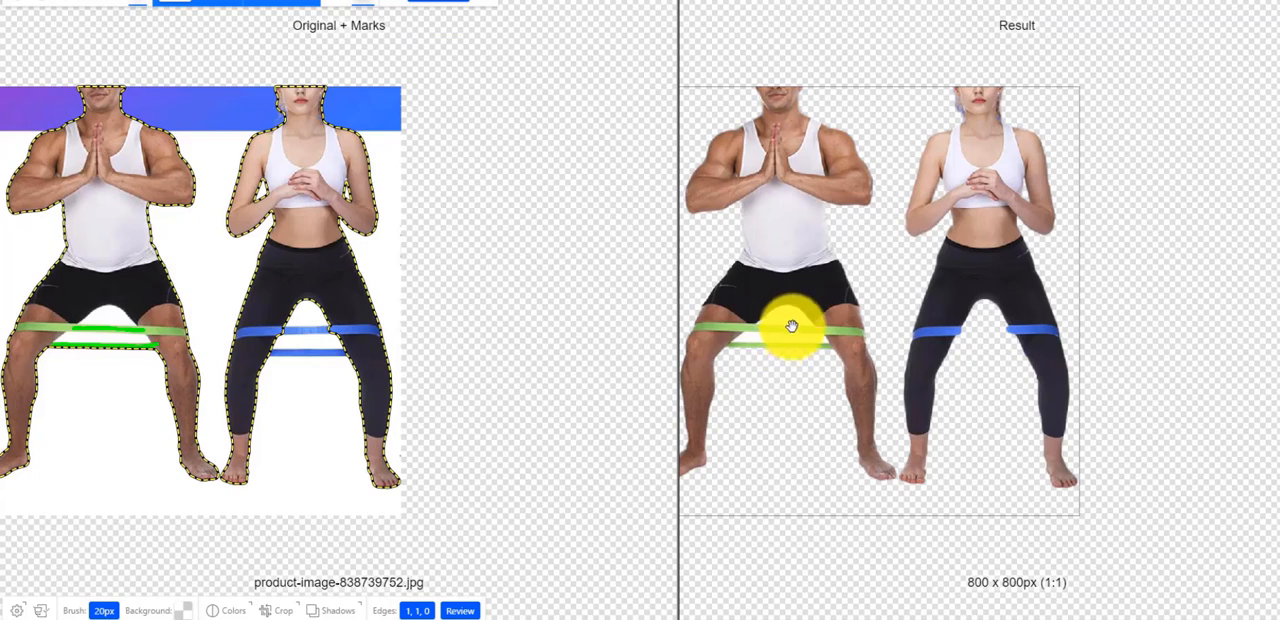
pyautogui.scroll(4, 323, 388)
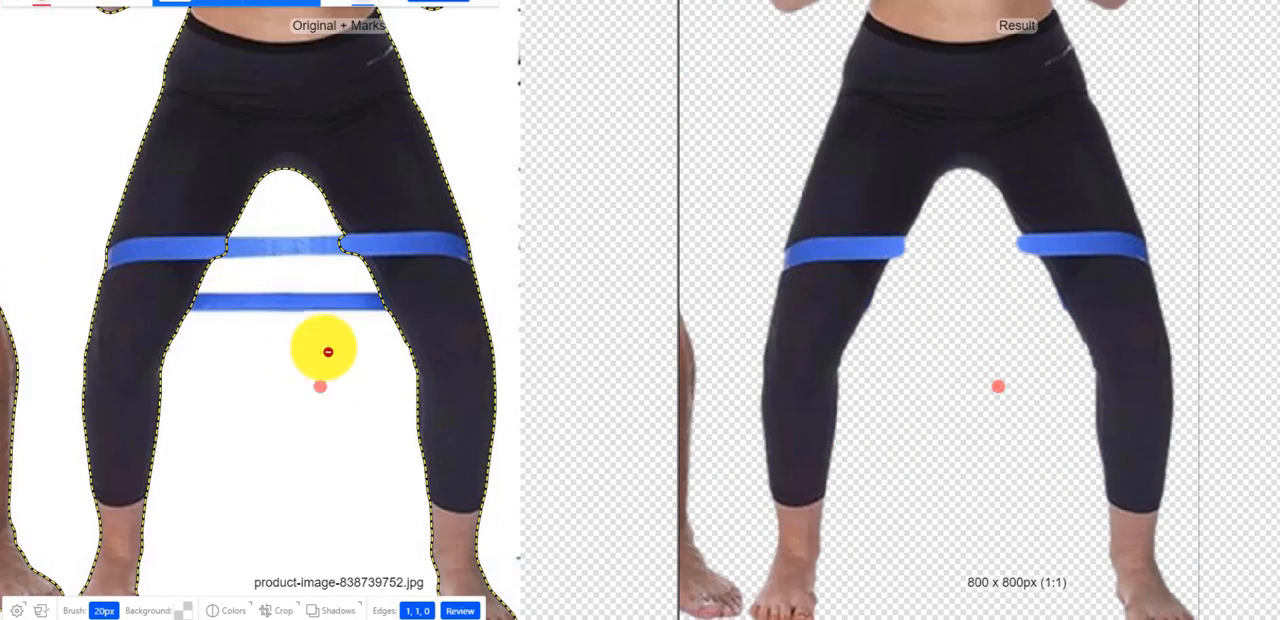
pyautogui.click(137, 3)
pyautogui.moveTo(110, 184); pyautogui.dragTo(600, 236)
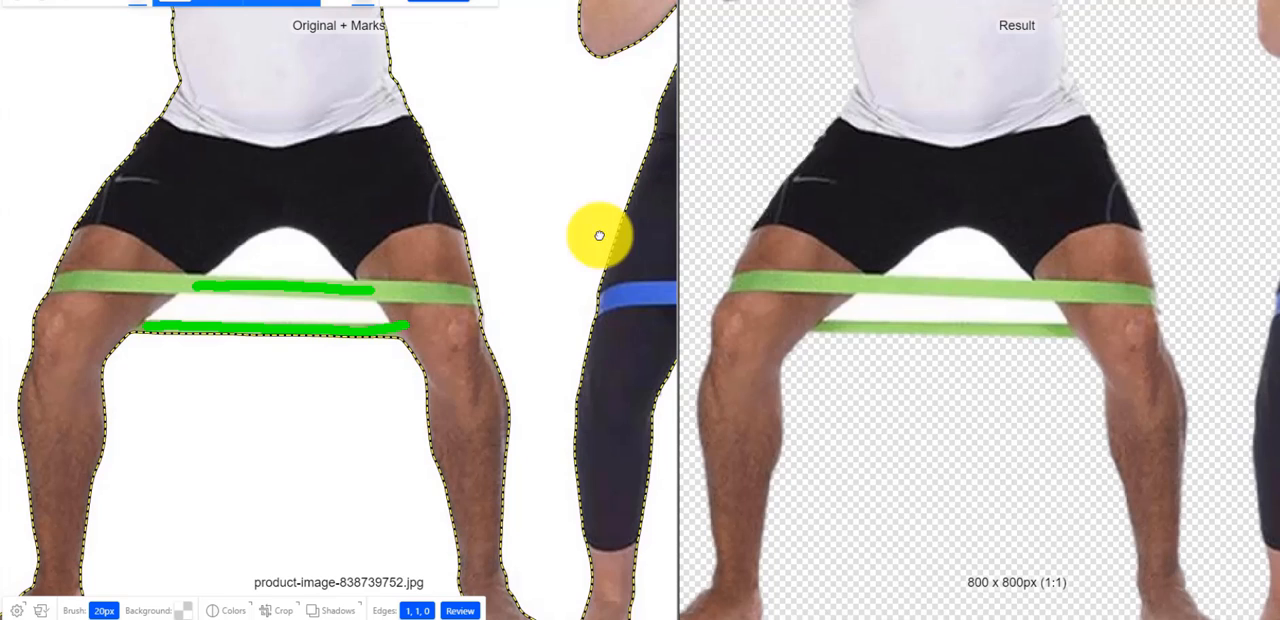
pyautogui.click(43, 4)
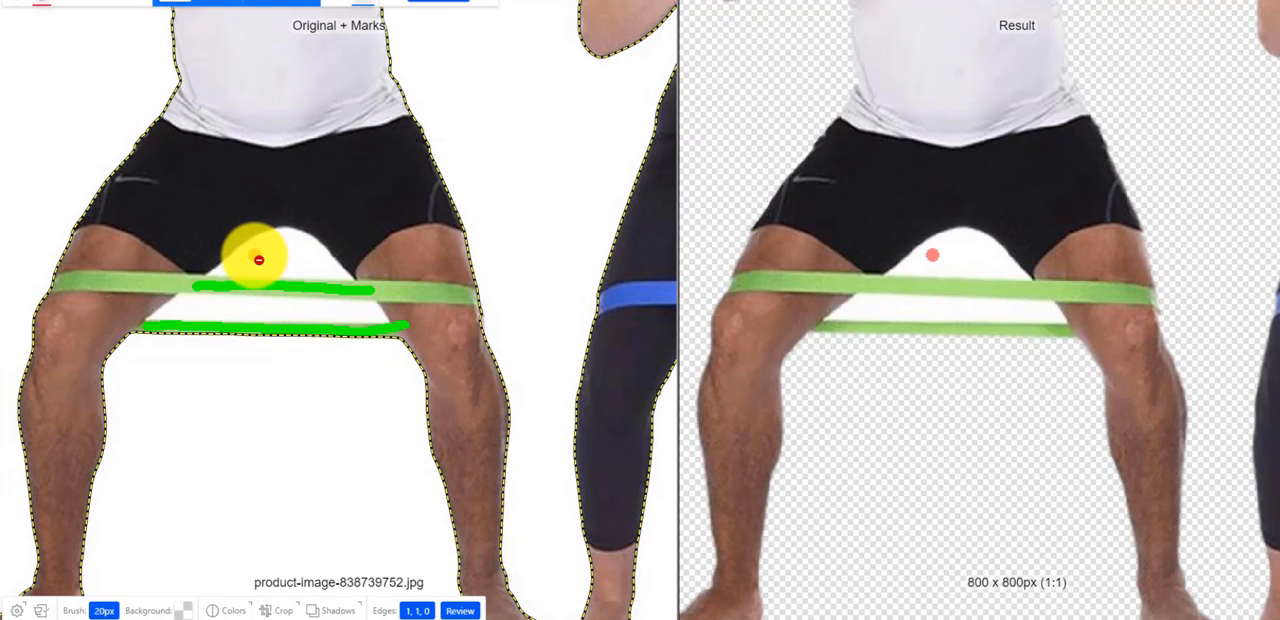
pyautogui.moveTo(262, 260); pyautogui.dragTo(287, 253)
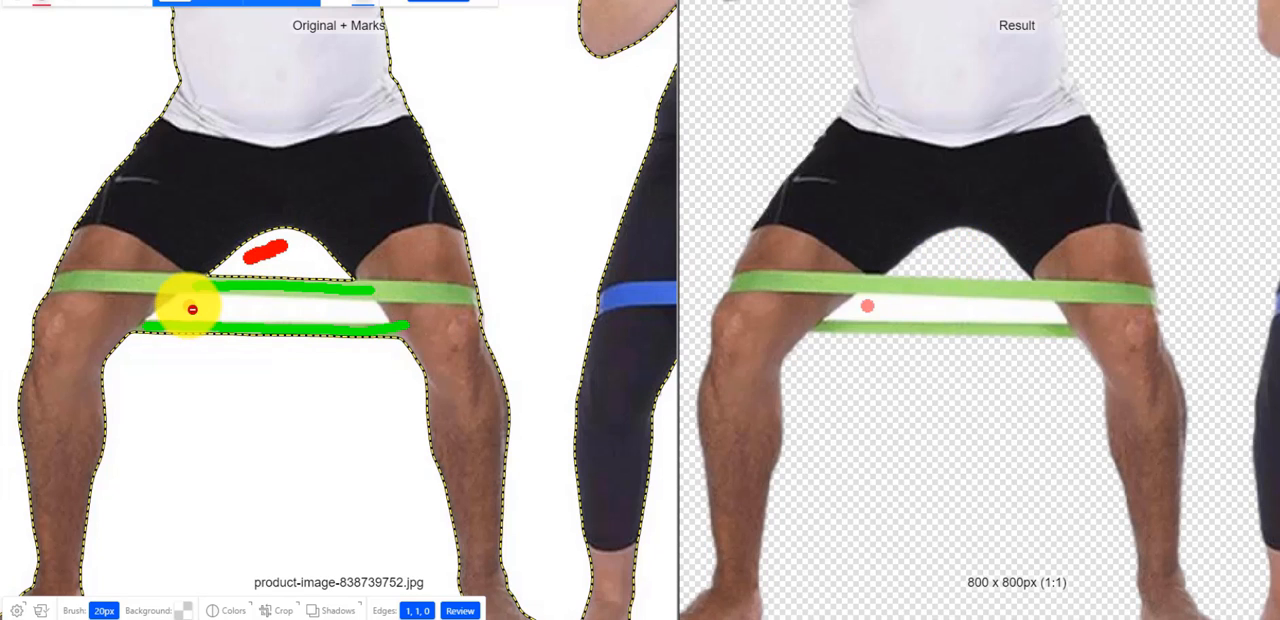
pyautogui.moveTo(208, 311); pyautogui.dragTo(243, 305)
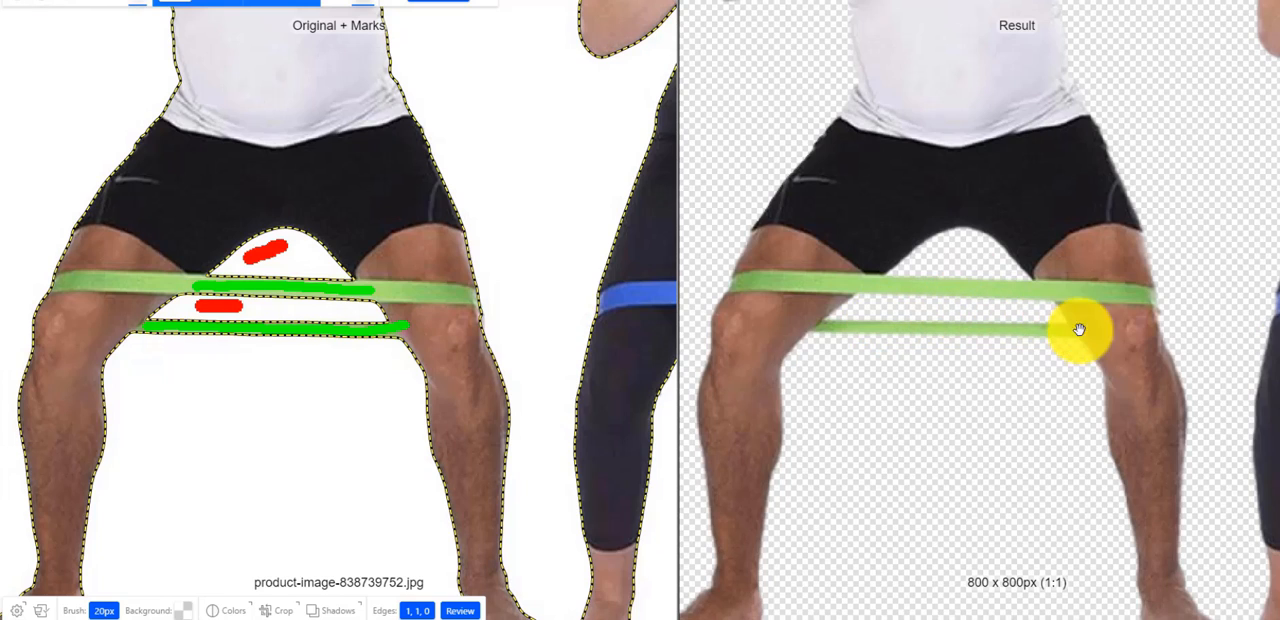
# - Mark both strands of the blue resistance band between the woman's legs as foreground to keep
pyautogui.scroll(-5, 1000, 350)
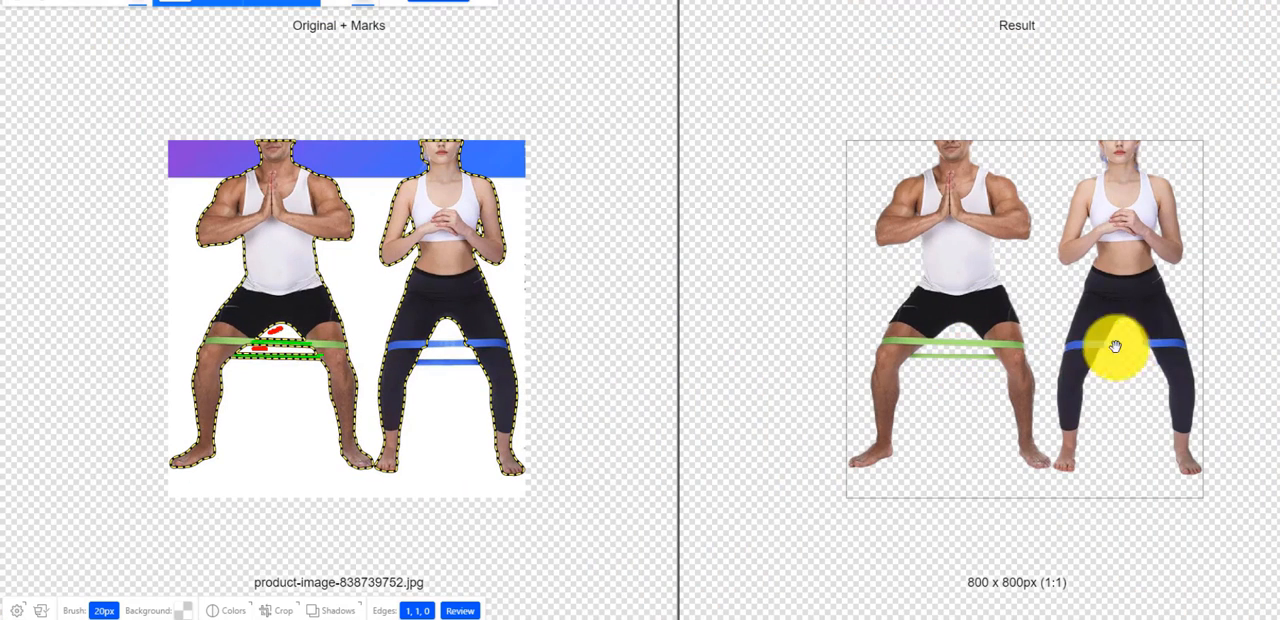
pyautogui.scroll(5, 491, 409)
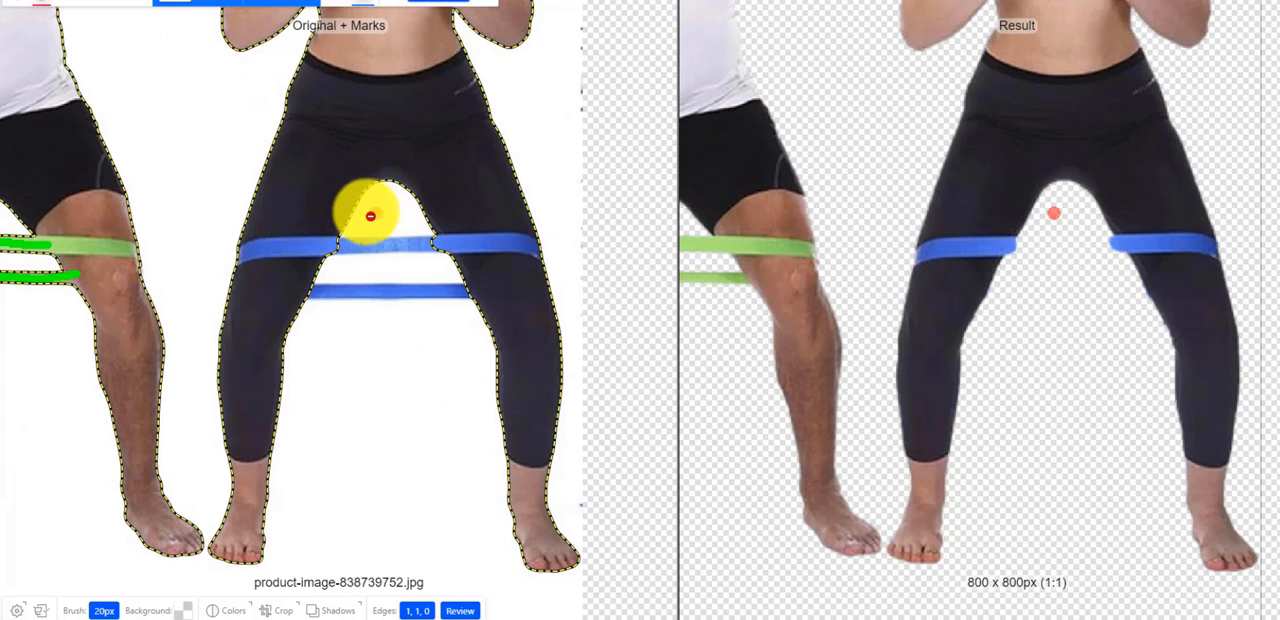
pyautogui.scroll(5, 346, 329)
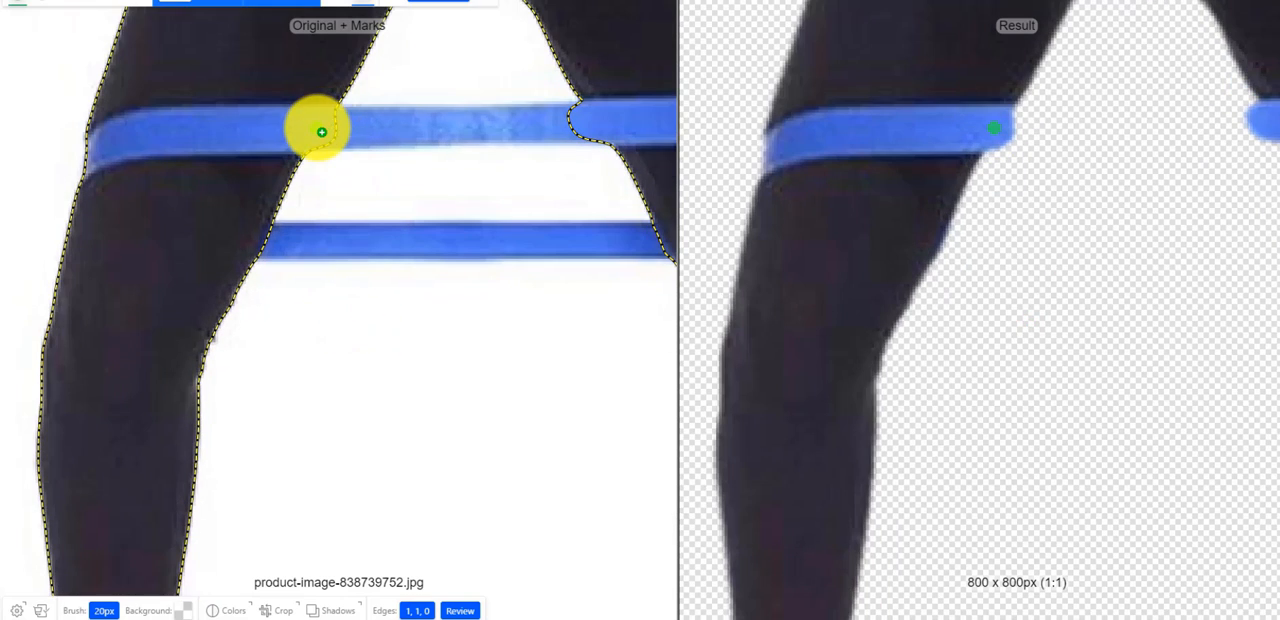
pyautogui.moveTo(312, 127); pyautogui.dragTo(470, 127)
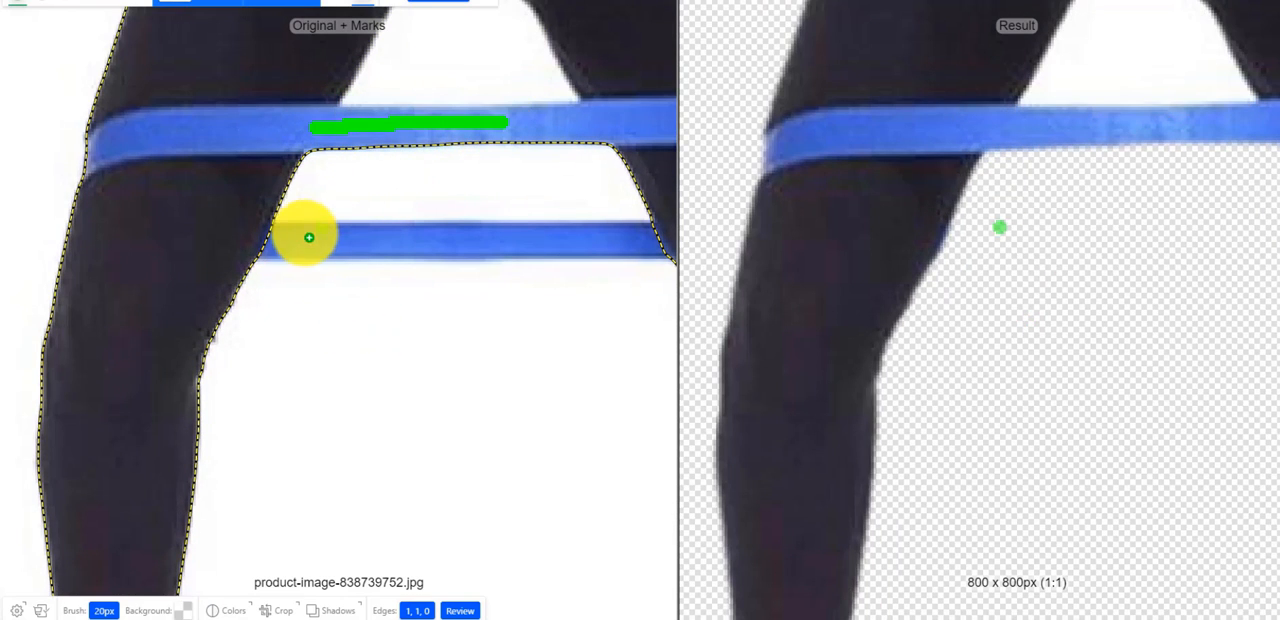
pyautogui.moveTo(278, 244); pyautogui.dragTo(655, 241)
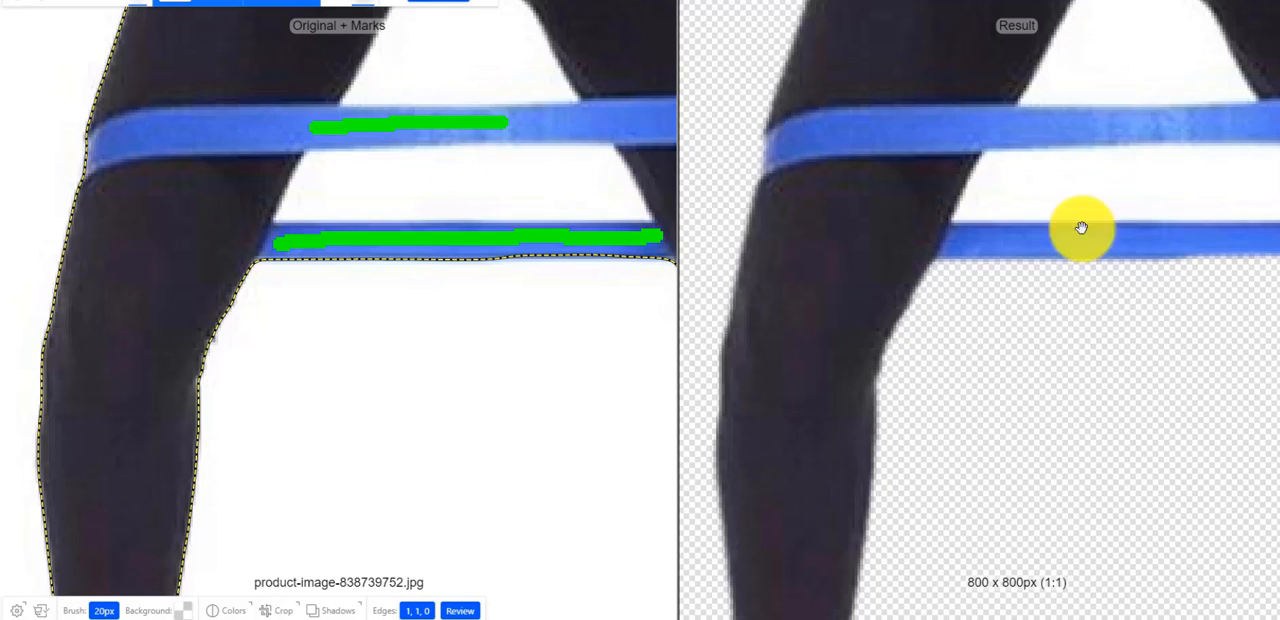
# - Mark the white gaps above and between the blue band's strands as background to remove, and check the whole cutout
pyautogui.scroll(-8, 1040, 322)
pyautogui.scroll(3, 870, 340)
pyautogui.scroll(3, 648, 328)
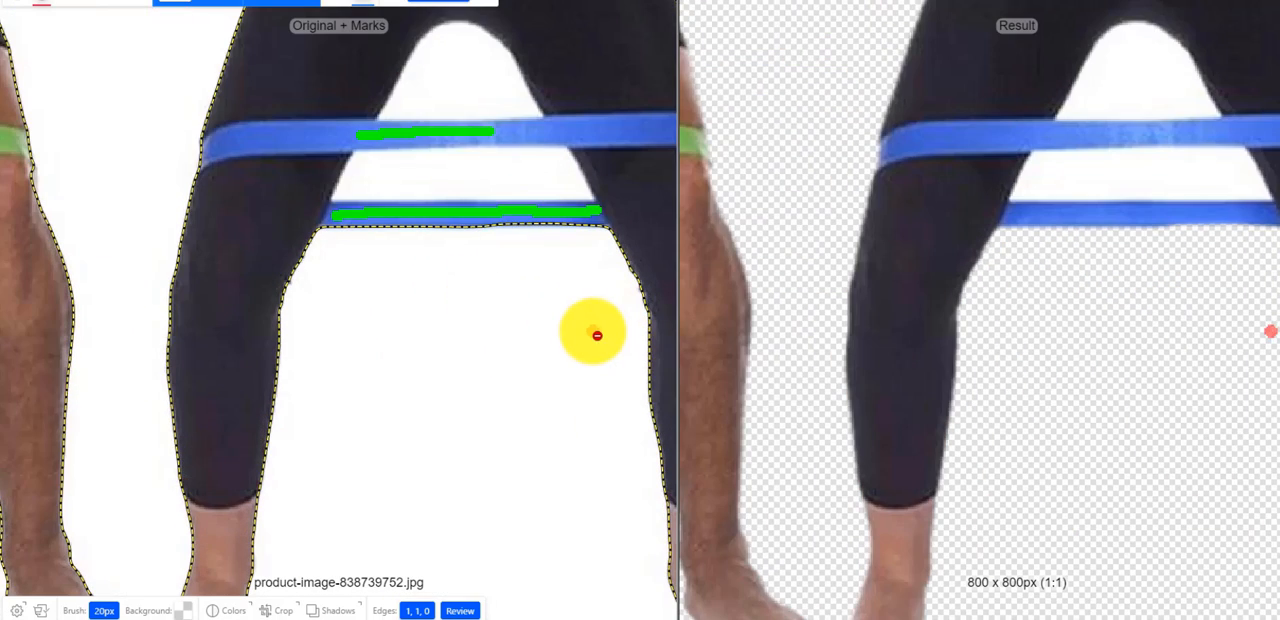
pyautogui.moveTo(437, 72); pyautogui.dragTo(489, 95)
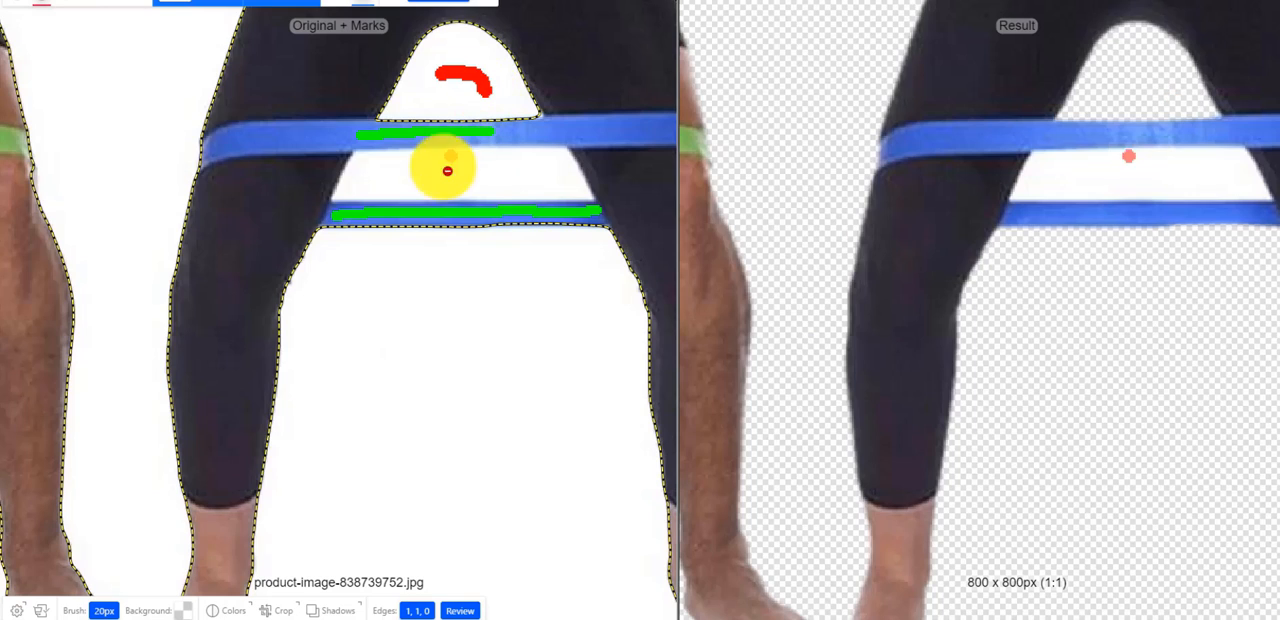
pyautogui.moveTo(412, 177); pyautogui.dragTo(465, 179)
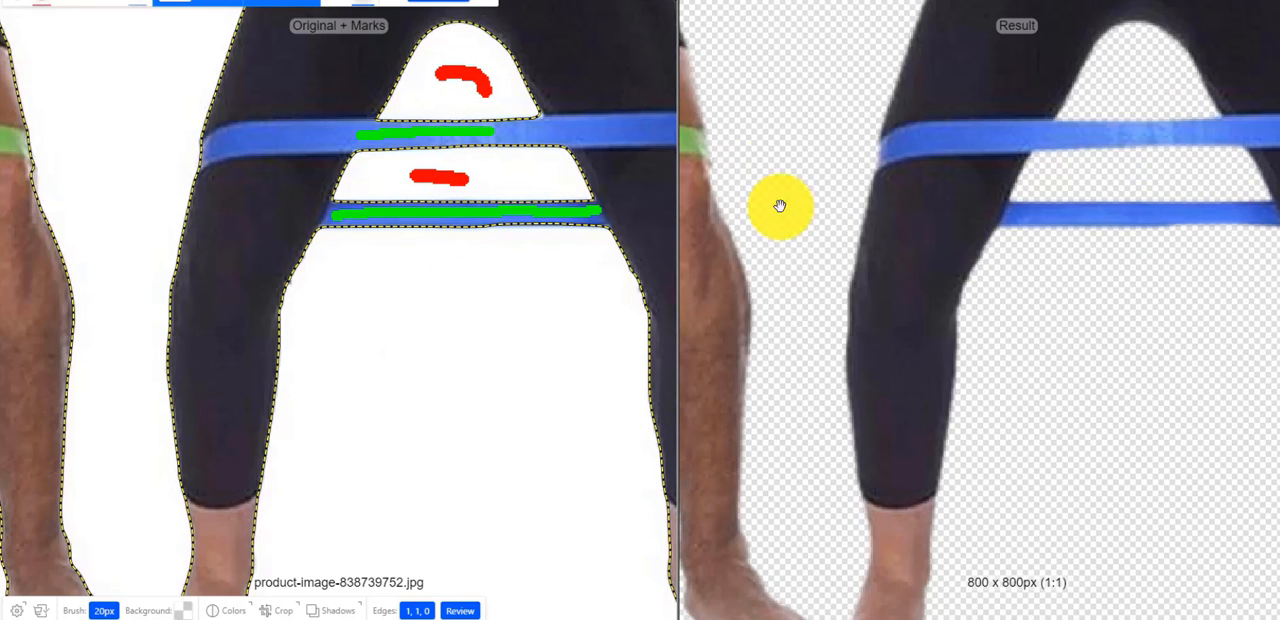
pyautogui.scroll(-5, 1005, 382)
pyautogui.scroll(-2, 1005, 384)
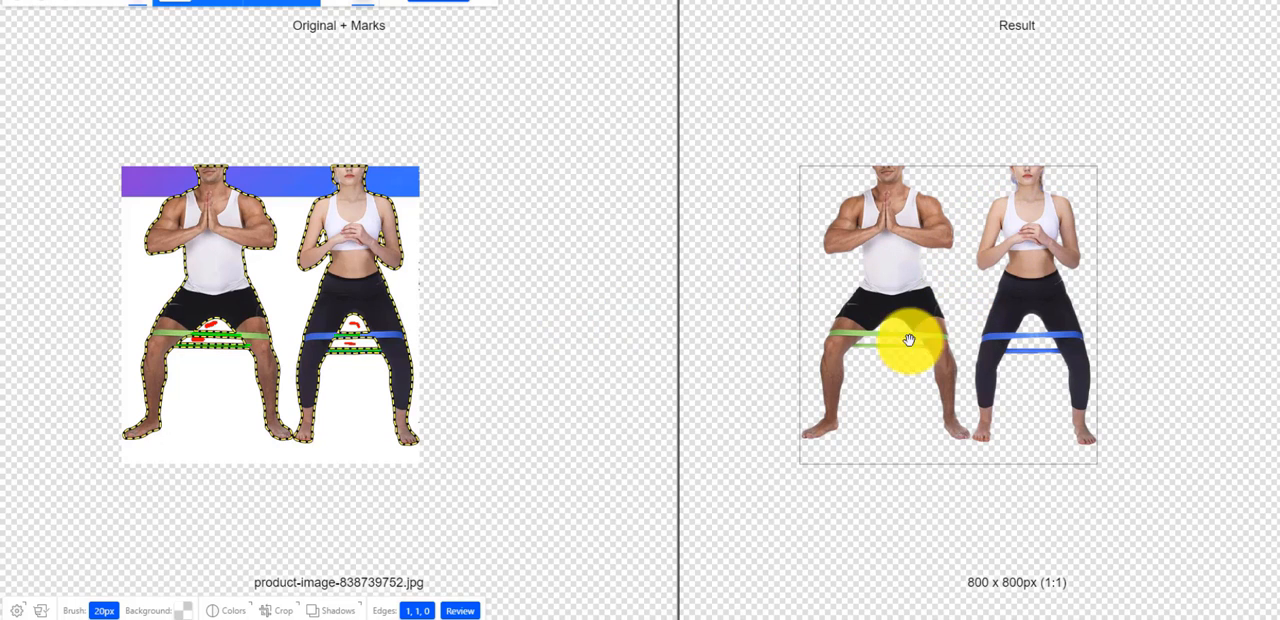
# - Mark the blue fringe in the loose hair beside the woman's neck, opposite the braid, as background to remove
pyautogui.scroll(3, 443, 391)
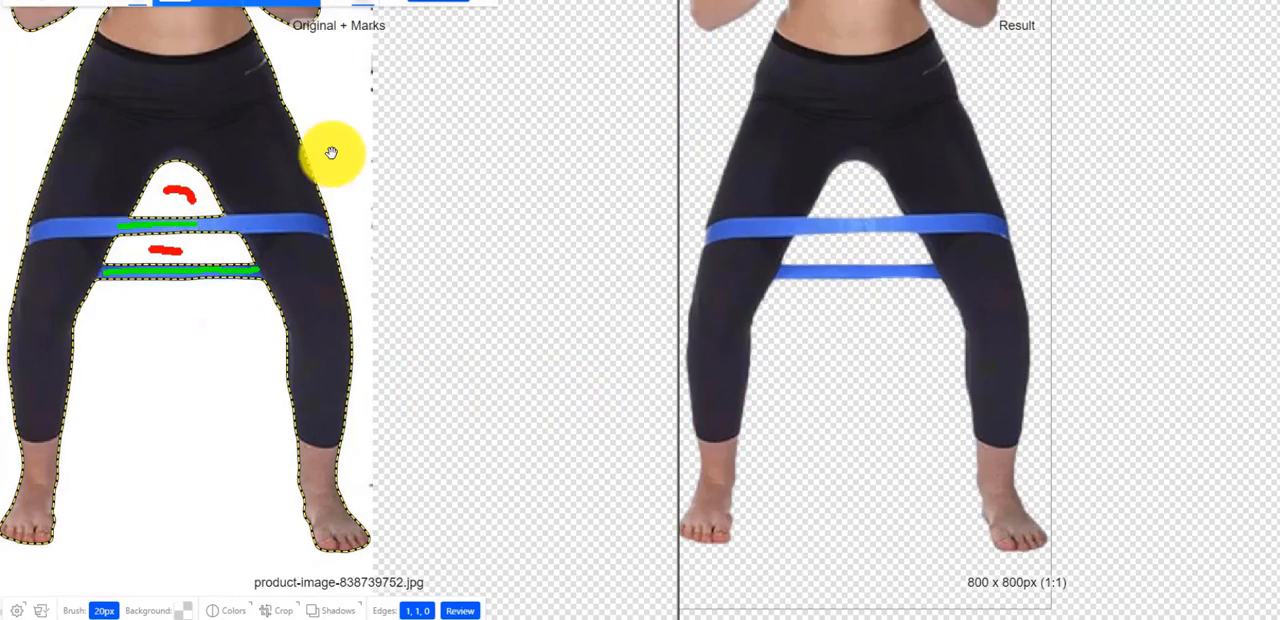
pyautogui.moveTo(331, 151)
pyautogui.mouseDown()
pyautogui.moveTo(571, 434)
pyautogui.moveTo(563, 511)
pyautogui.moveTo(575, 534)
pyautogui.mouseUp()
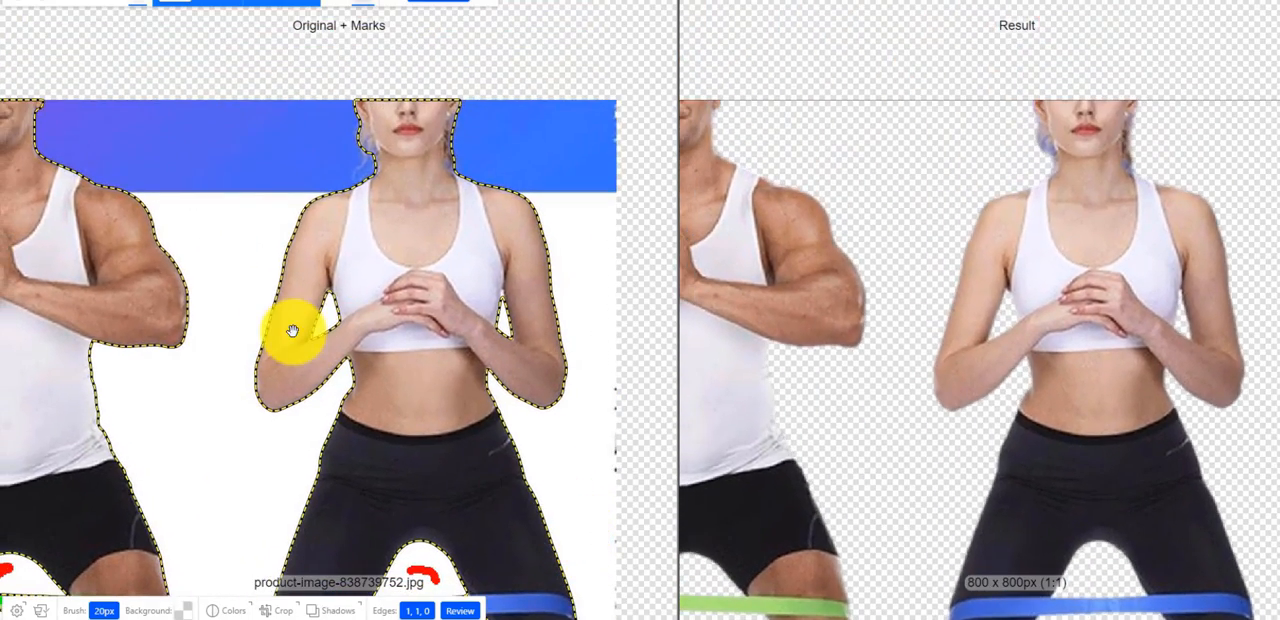
pyautogui.scroll(-1, 732, 371)
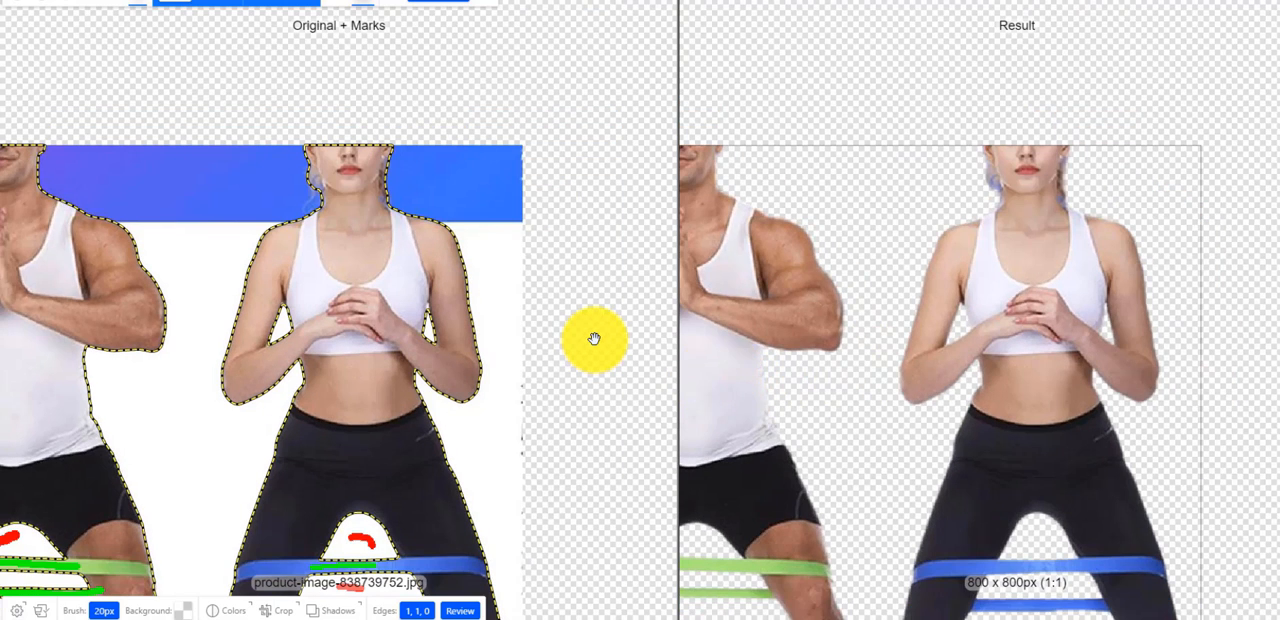
pyautogui.scroll(1, 594, 340)
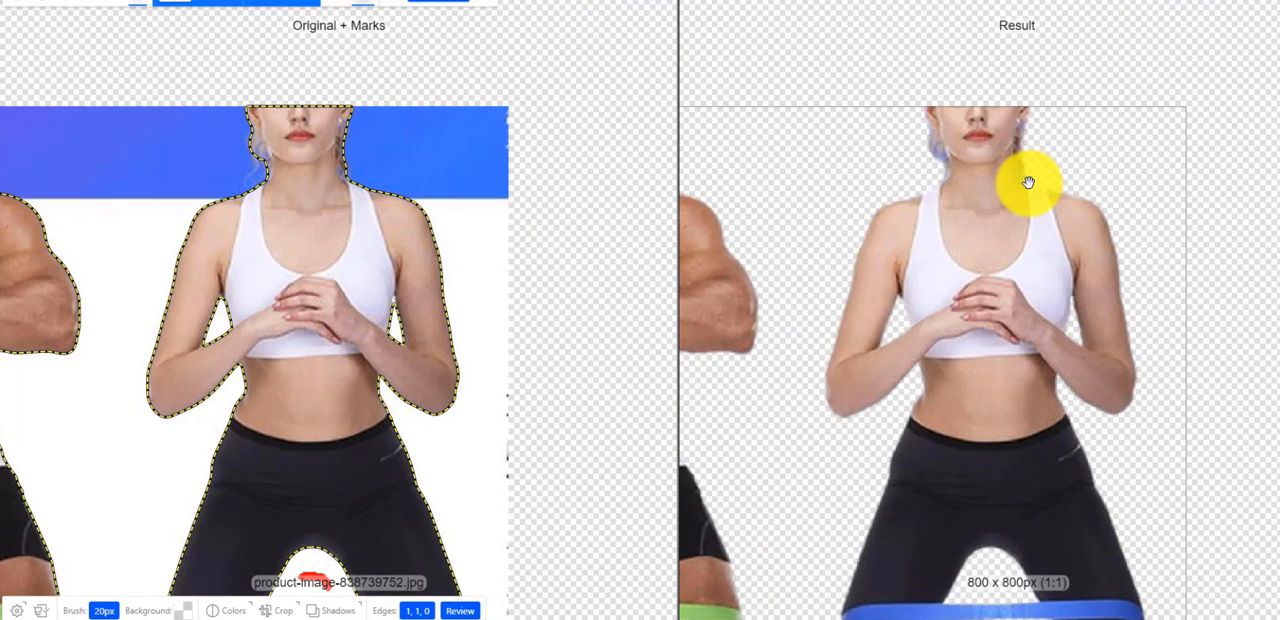
pyautogui.scroll(2, 420, 266)
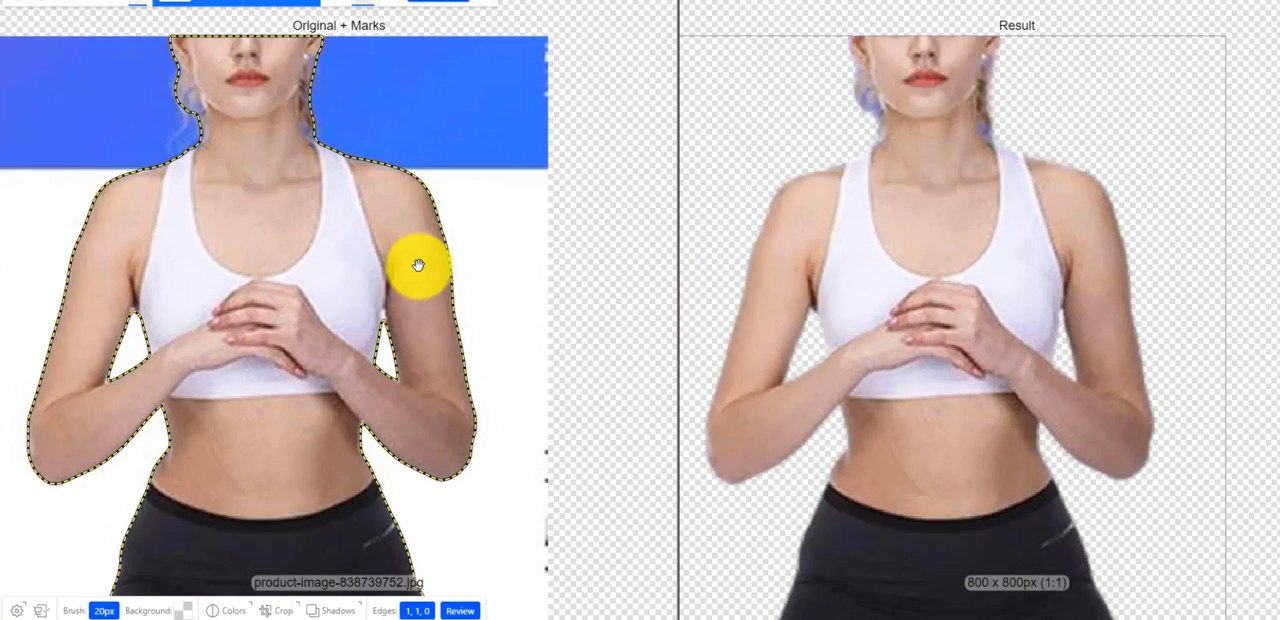
pyautogui.scroll(-2, 671, 429)
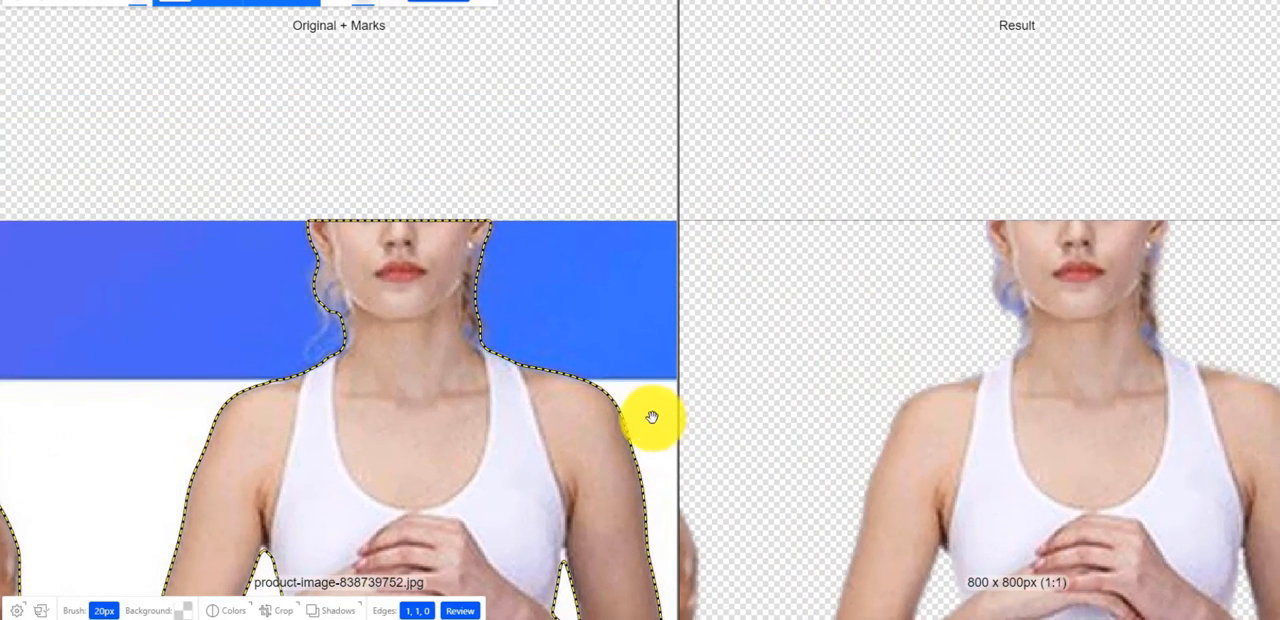
pyautogui.scroll(1, 594, 381)
pyautogui.scroll(2, 497, 354)
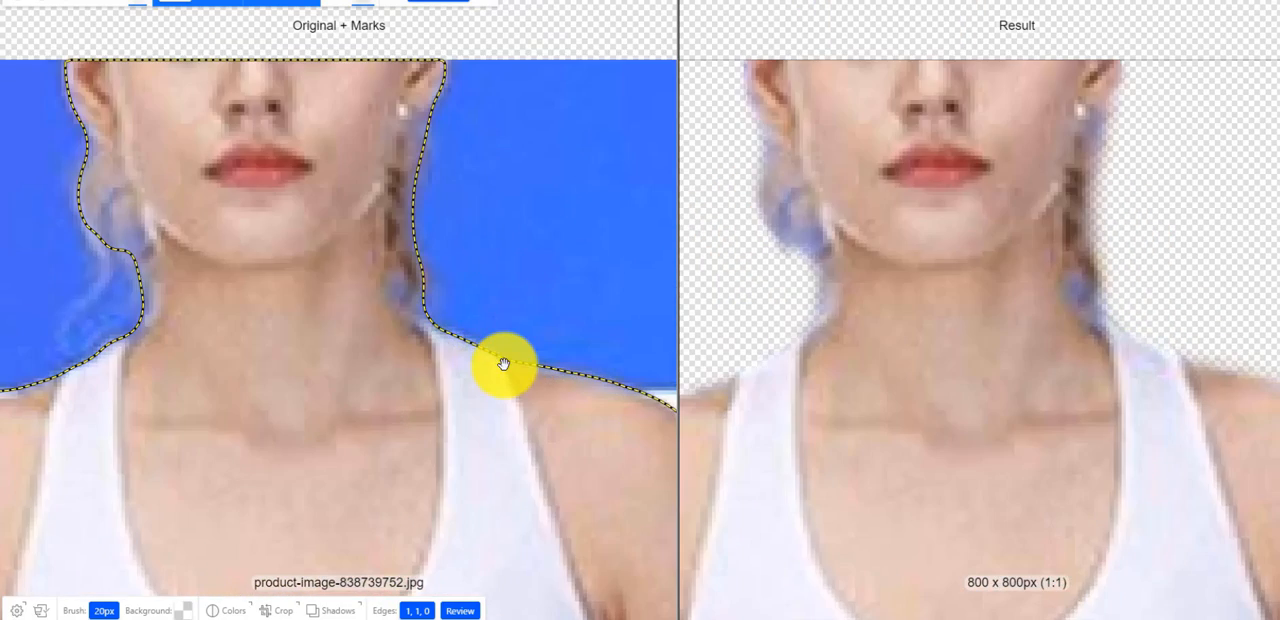
pyautogui.click(42, 5)
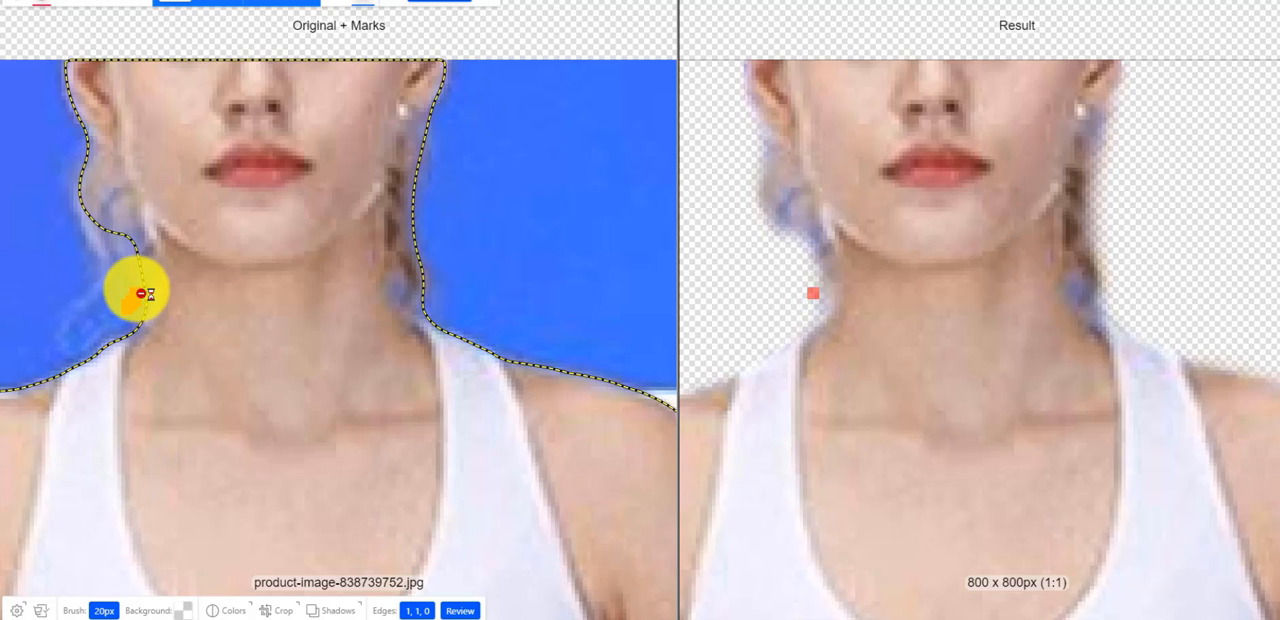
pyautogui.moveTo(143, 289); pyautogui.dragTo(86, 178)
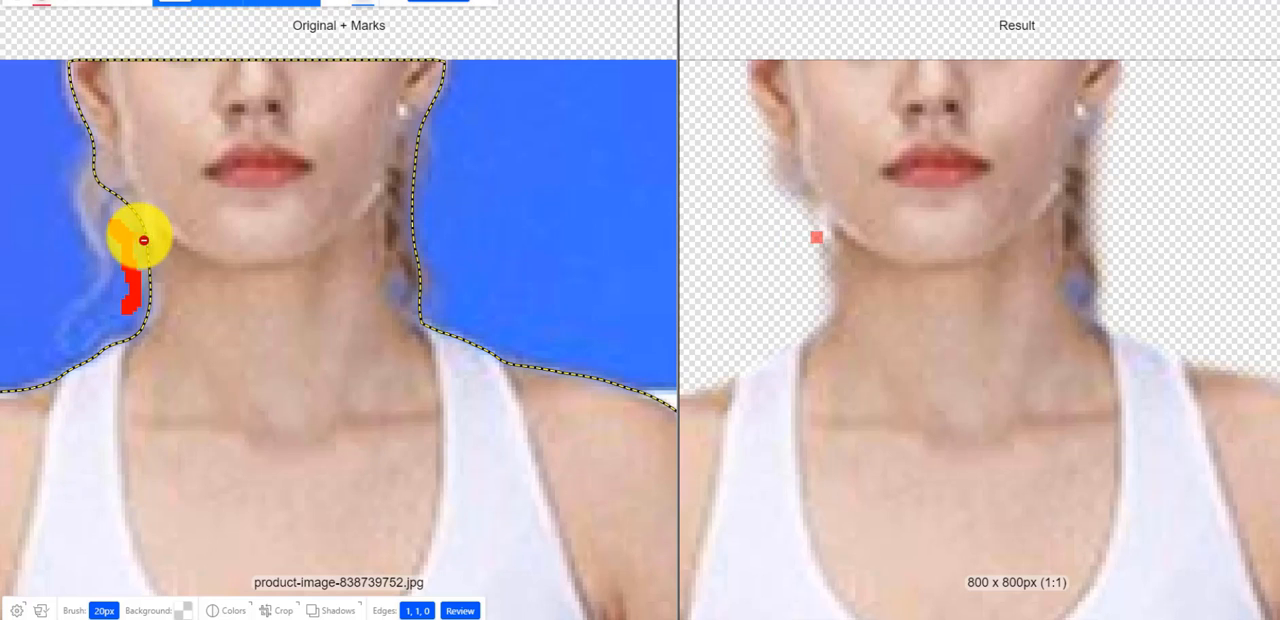
pyautogui.click(200, 5)
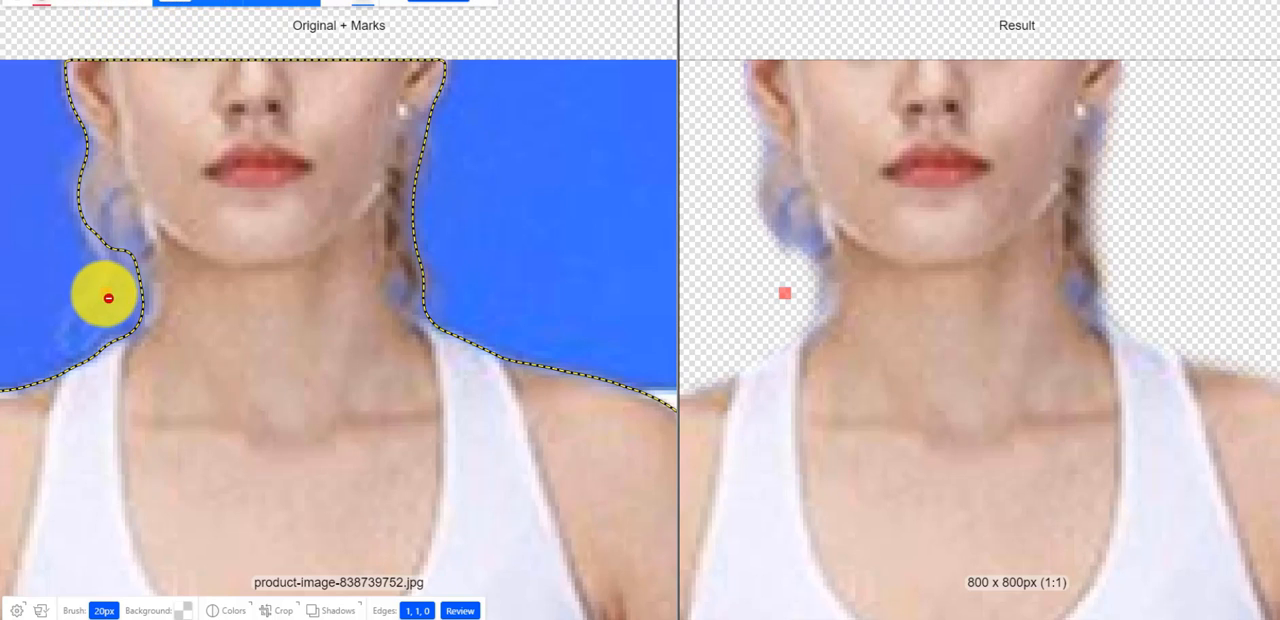
pyautogui.moveTo(133, 288)
pyautogui.mouseDown()
pyautogui.moveTo(126, 254)
pyautogui.moveTo(88, 213)
pyautogui.mouseUp()
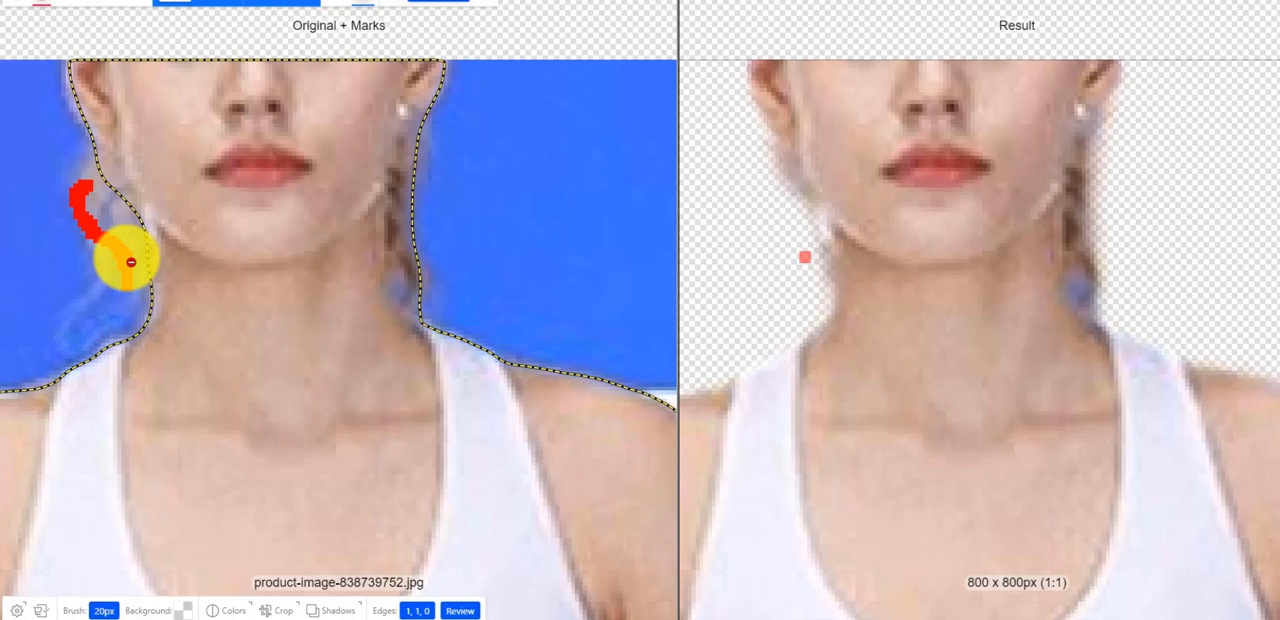
# - Mark the blue remnants at the lower end of the woman's braid, just above her shoulder, as background to remove
pyautogui.click(424, 299)
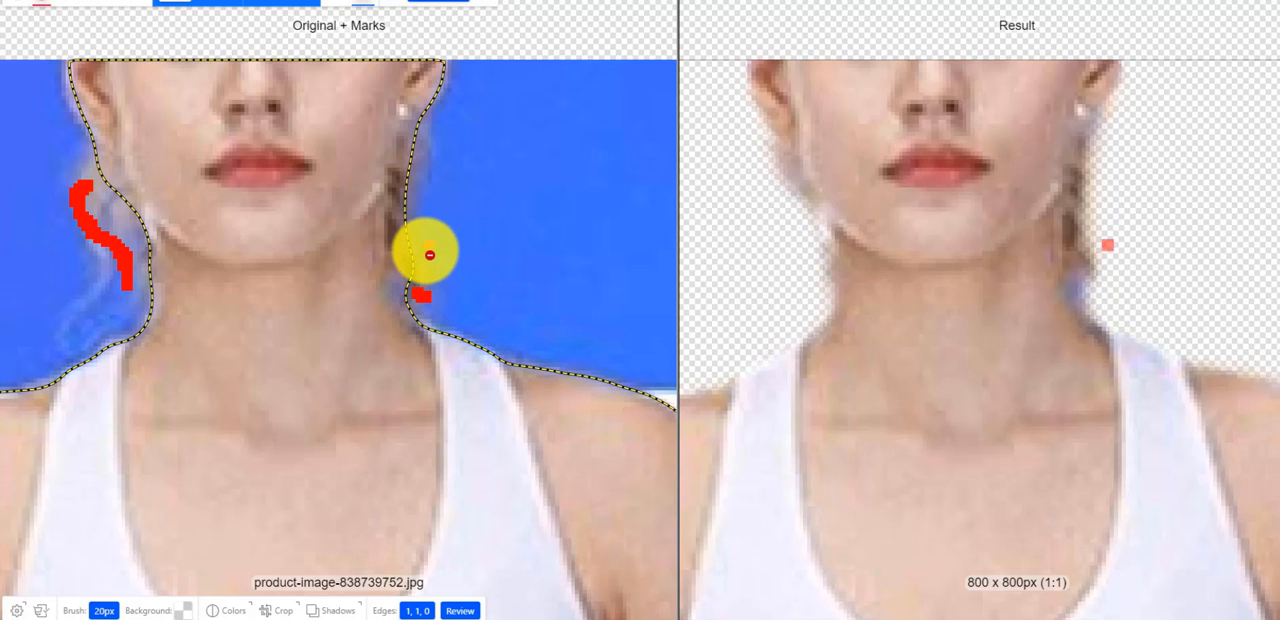
pyautogui.scroll(-4, 430, 276)
pyautogui.scroll(5, 424, 268)
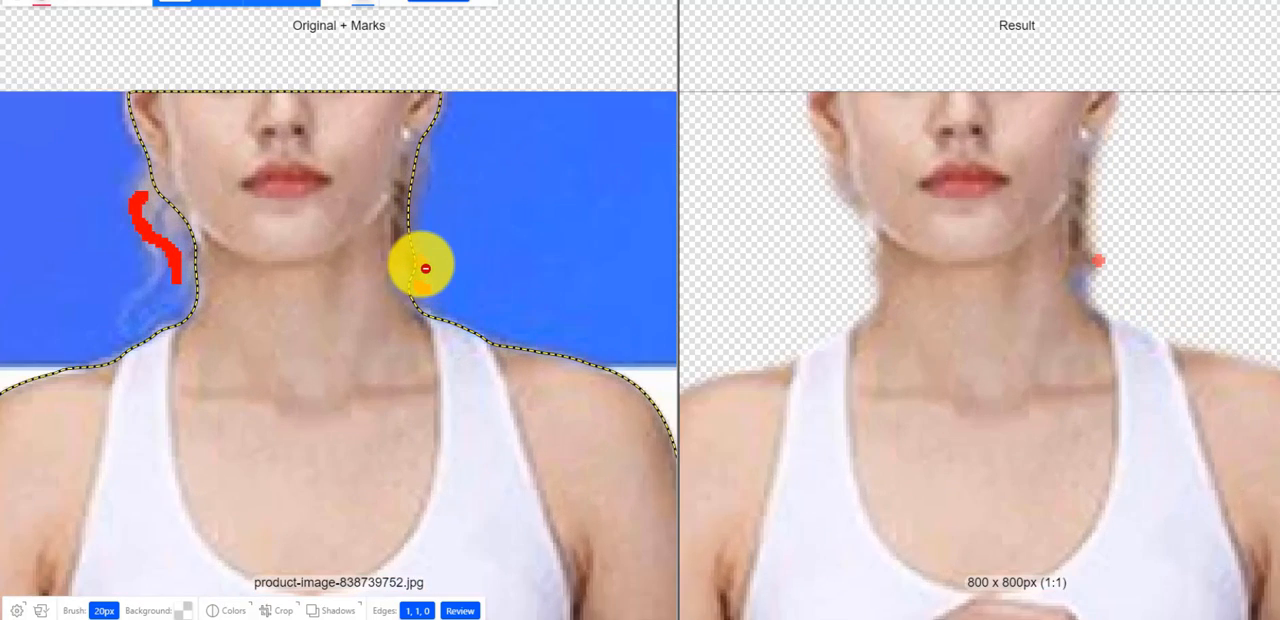
pyautogui.click(411, 299)
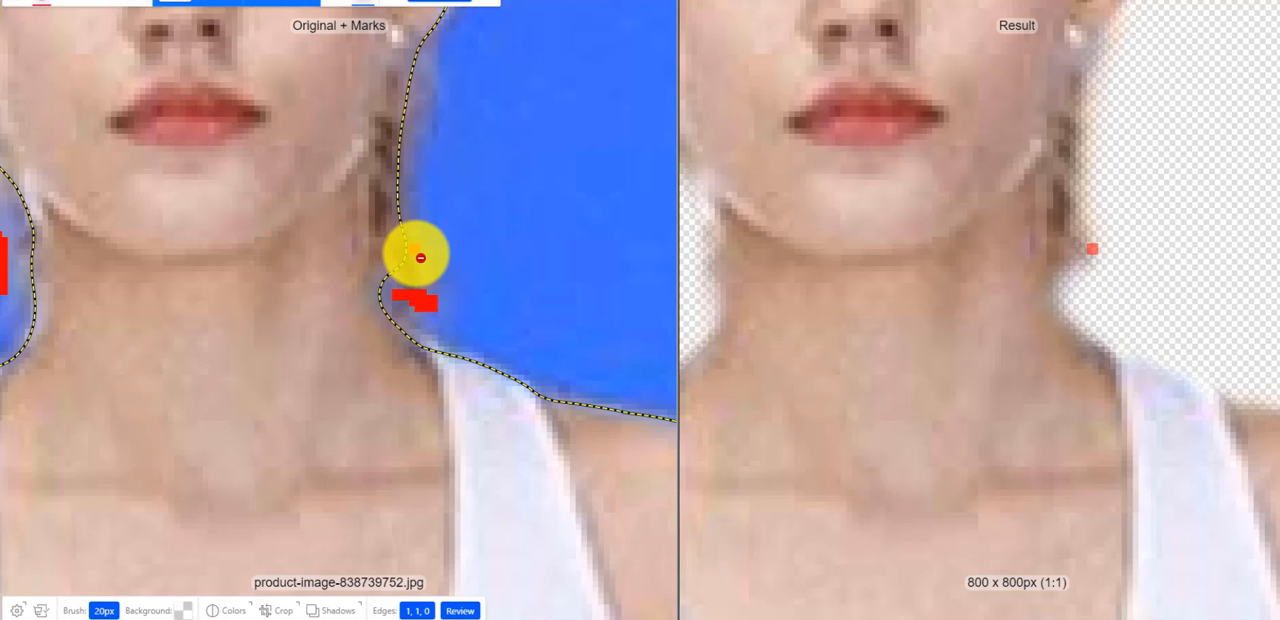
pyautogui.click(420, 258)
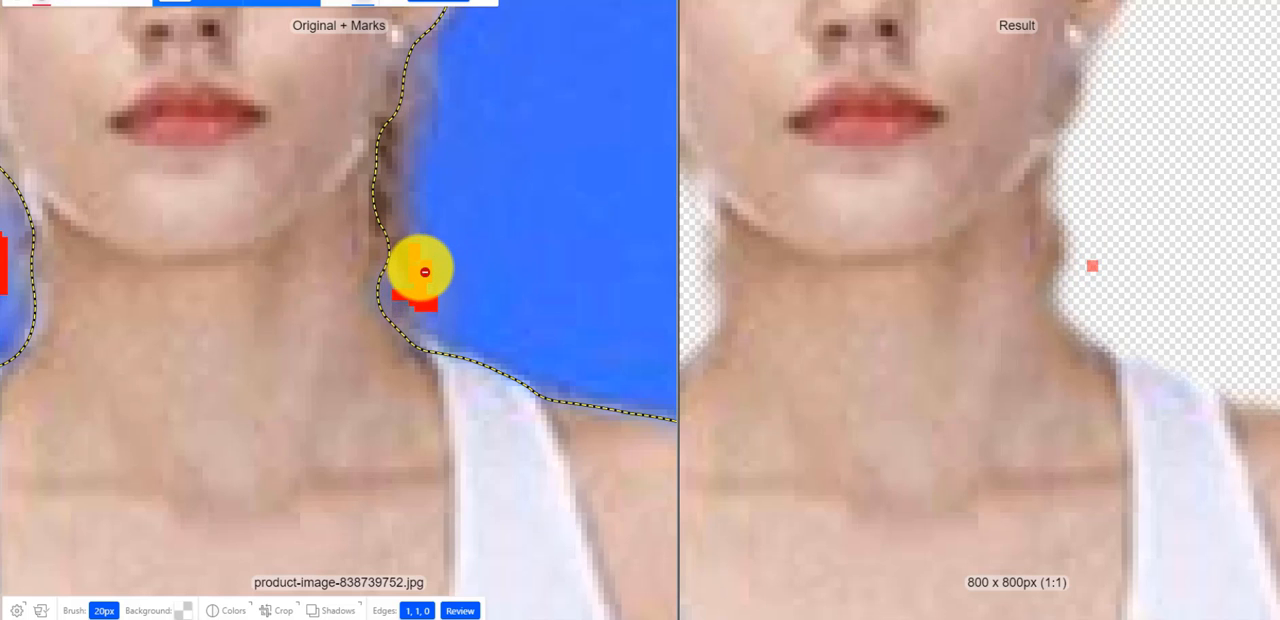
pyautogui.scroll(-5, 425, 272)
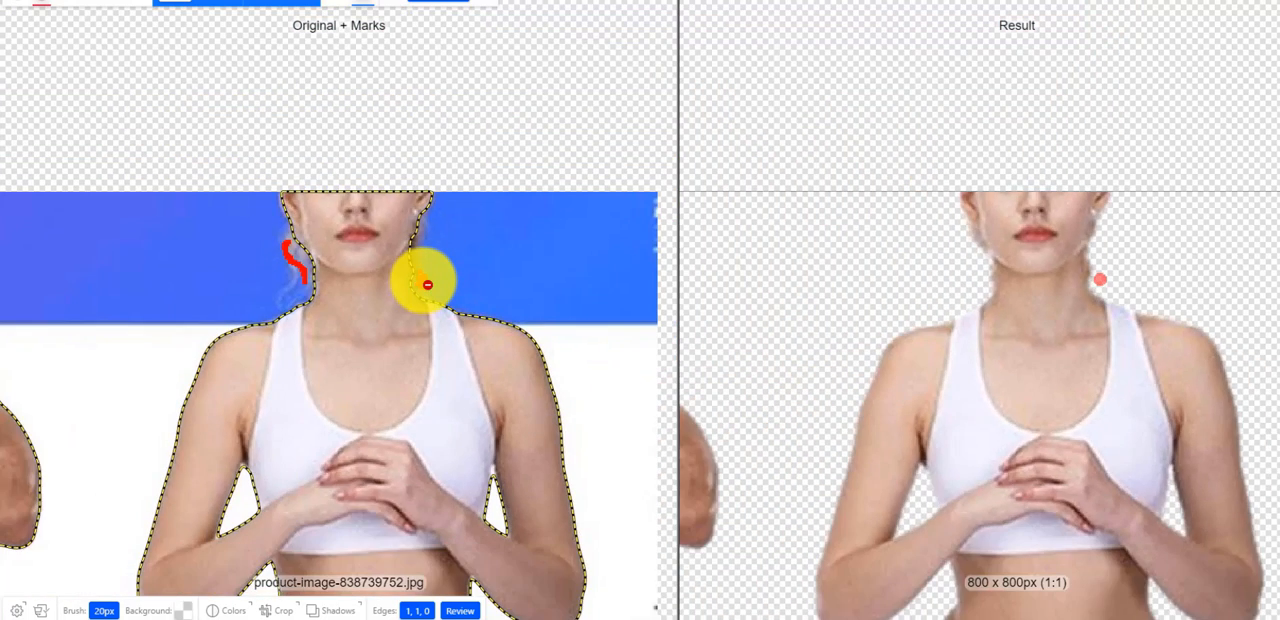
pyautogui.scroll(-2, 427, 285)
pyautogui.scroll(-1, 427, 285)
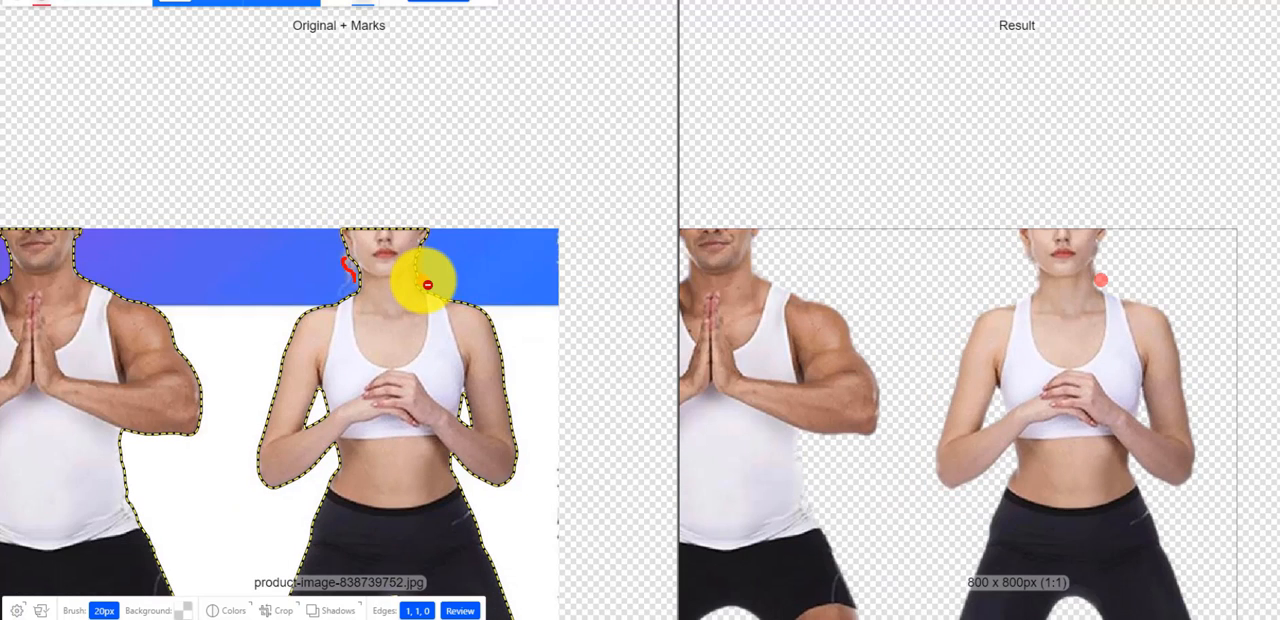
pyautogui.scroll(-1, 427, 285)
pyautogui.scroll(8, 431, 289)
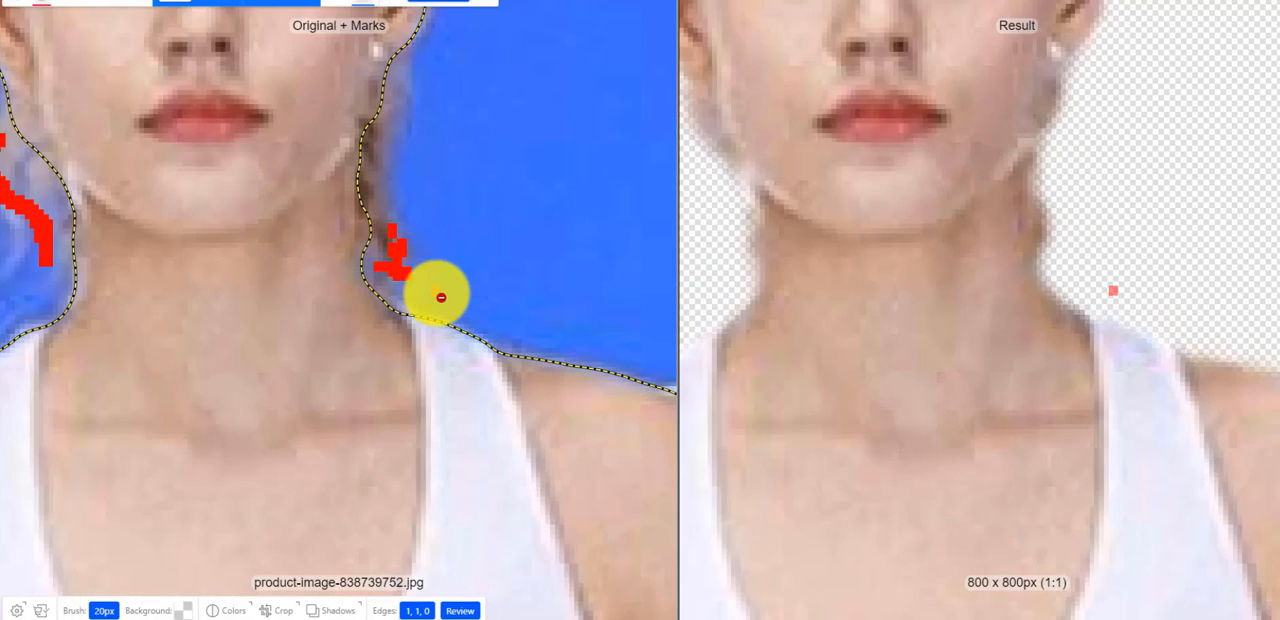
# - Mark the inner edge of the braid, from the woman's earring down to her shoulder, as foreground to keep
pyautogui.click(20, 6)
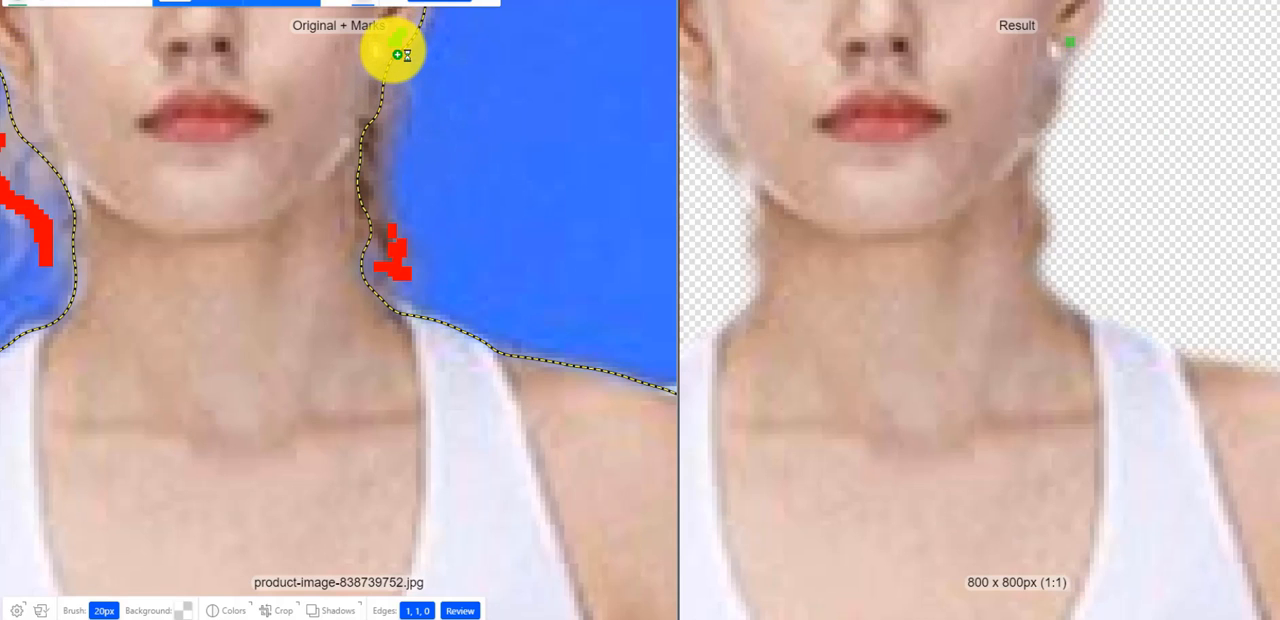
pyautogui.moveTo(398, 55)
pyautogui.mouseDown()
pyautogui.moveTo(360, 150)
pyautogui.moveTo(350, 268)
pyautogui.moveTo(357, 303)
pyautogui.moveTo(387, 322)
pyautogui.mouseUp()
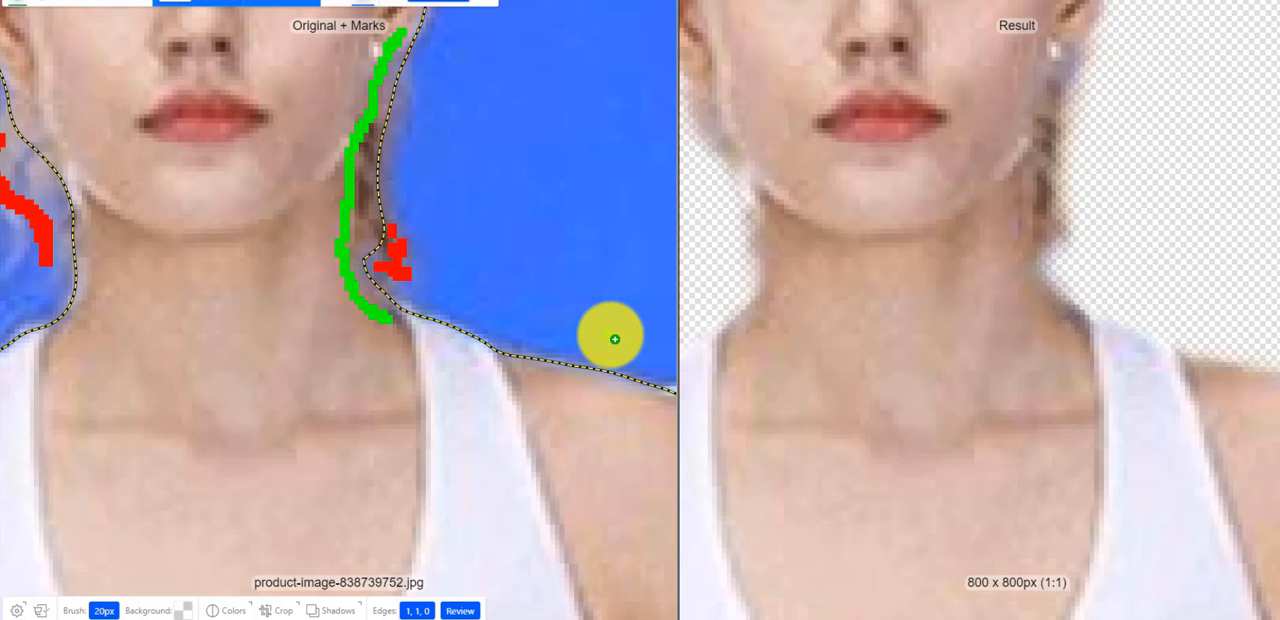
pyautogui.scroll(-3, 615, 339)
pyautogui.scroll(2, 615, 339)
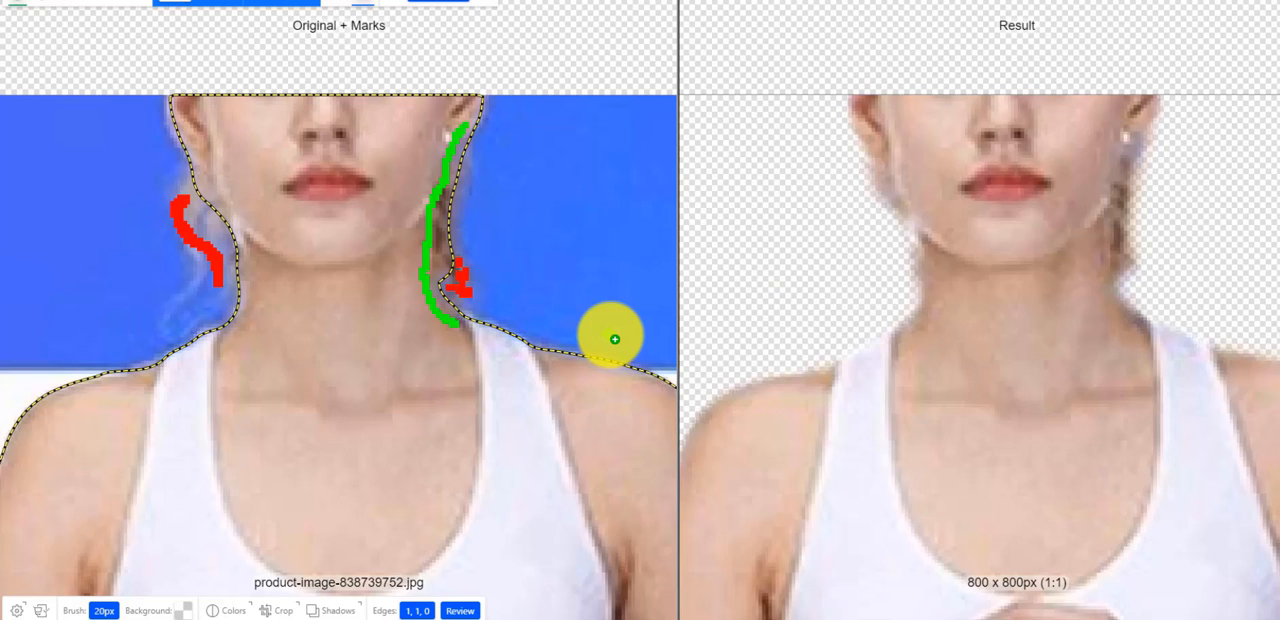
# - Mark the blue strip along the outer edge of the braid, from the ear down to the neck, as background to remove
pyautogui.scroll(1, 615, 339)
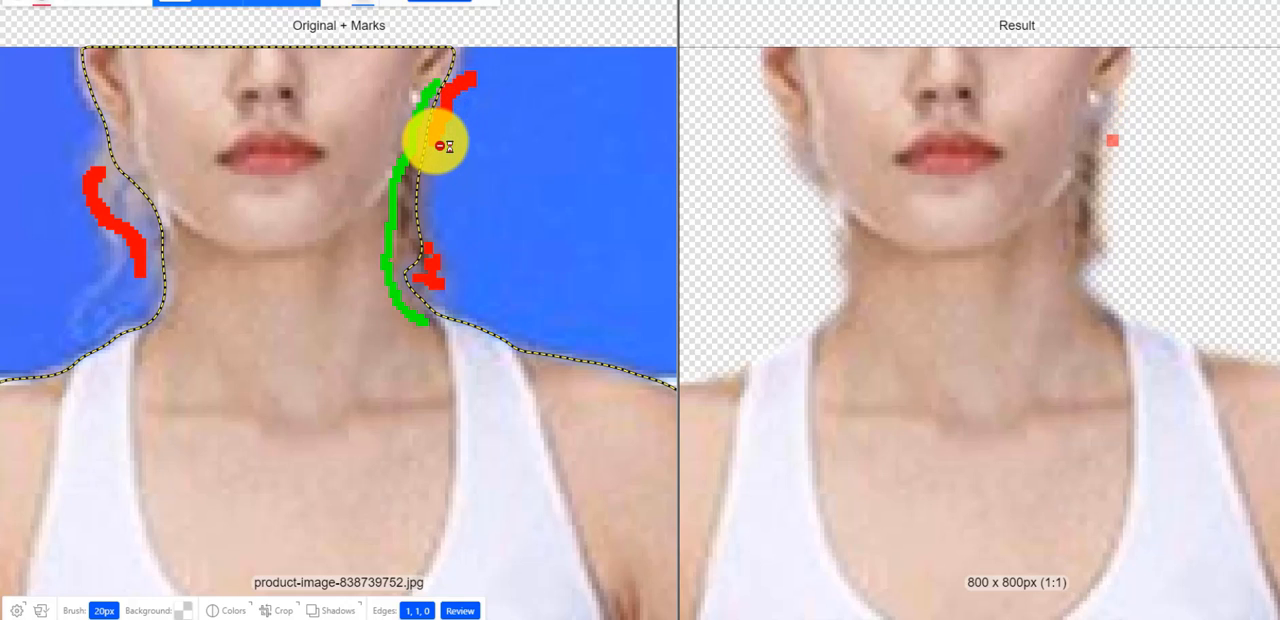
pyautogui.moveTo(437, 152); pyautogui.dragTo(437, 239)
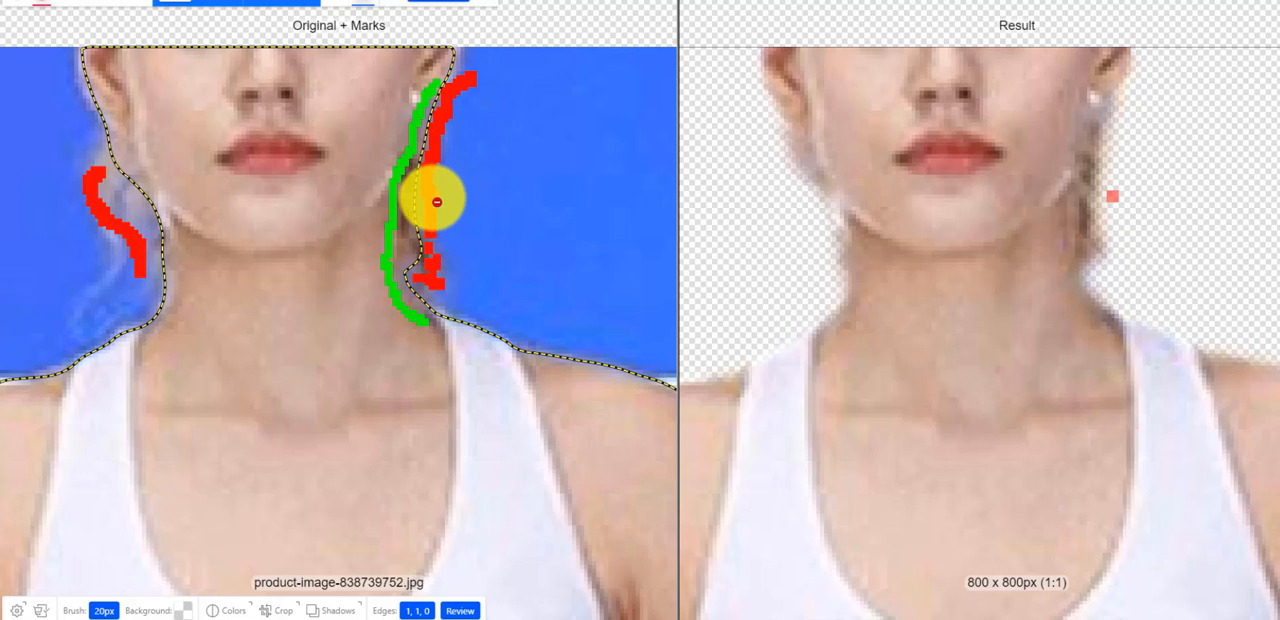
pyautogui.moveTo(434, 141)
pyautogui.mouseDown()
pyautogui.moveTo(430, 225)
pyautogui.moveTo(429, 171)
pyautogui.moveTo(420, 186)
pyautogui.moveTo(432, 241)
pyautogui.mouseUp()
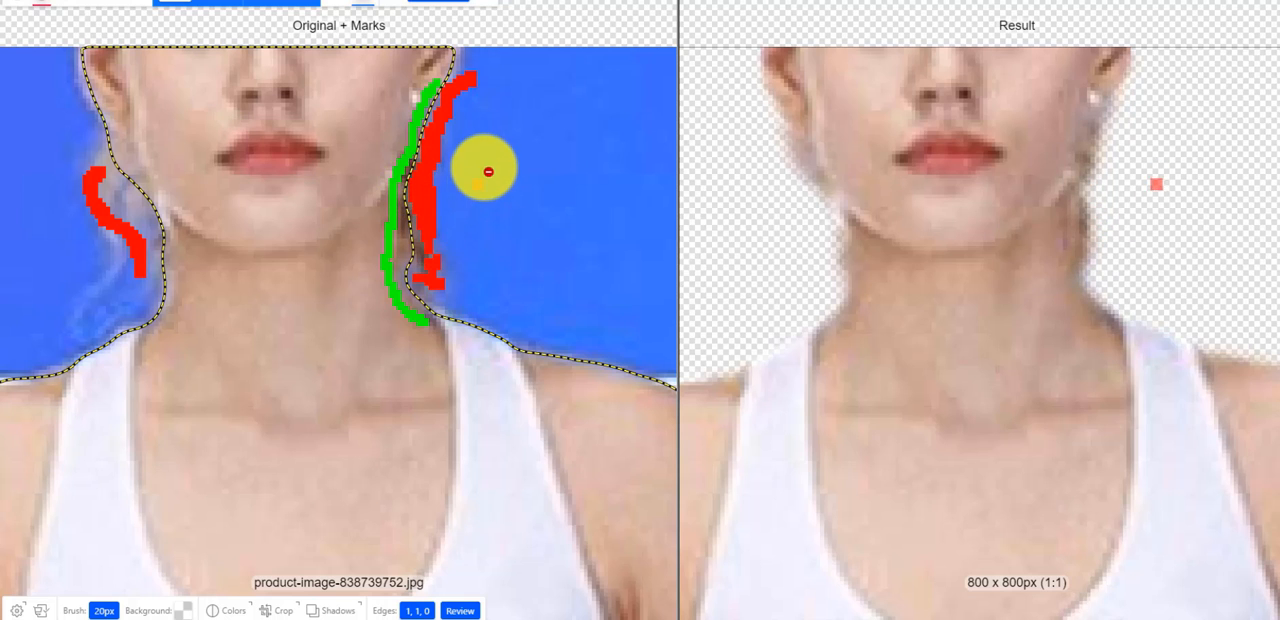
# - Check the woman's finished cutout and download the result as a PNG with transparent background
pyautogui.scroll(-3, 843, 323)
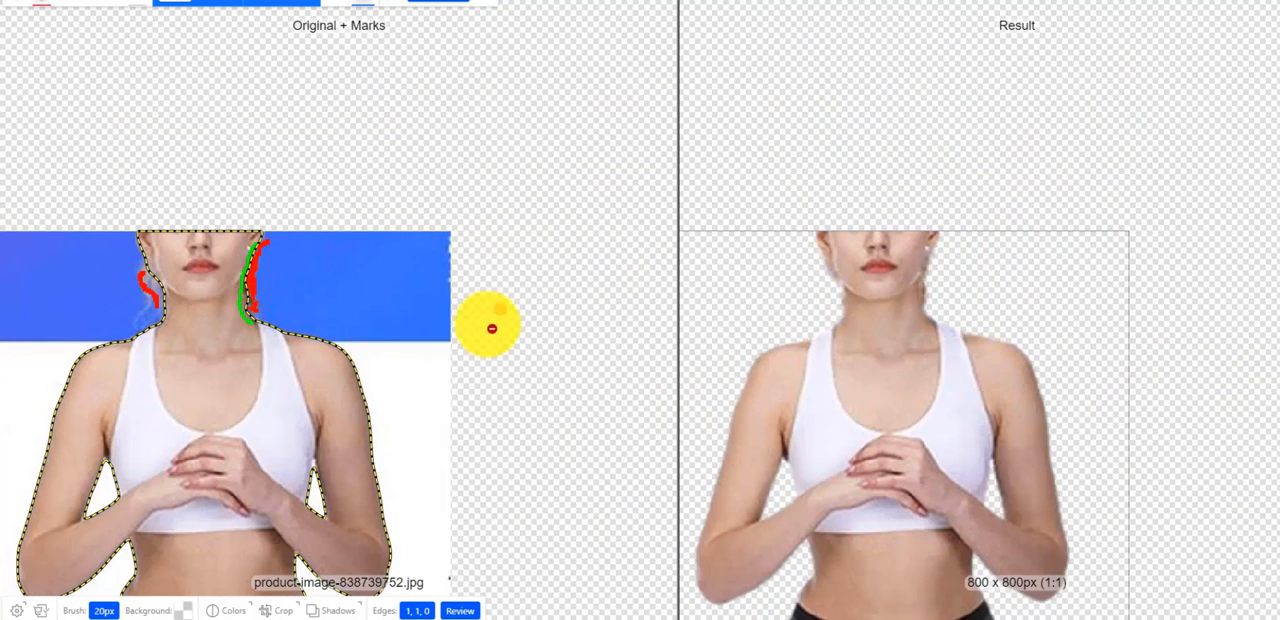
pyautogui.scroll(-1, 485, 334)
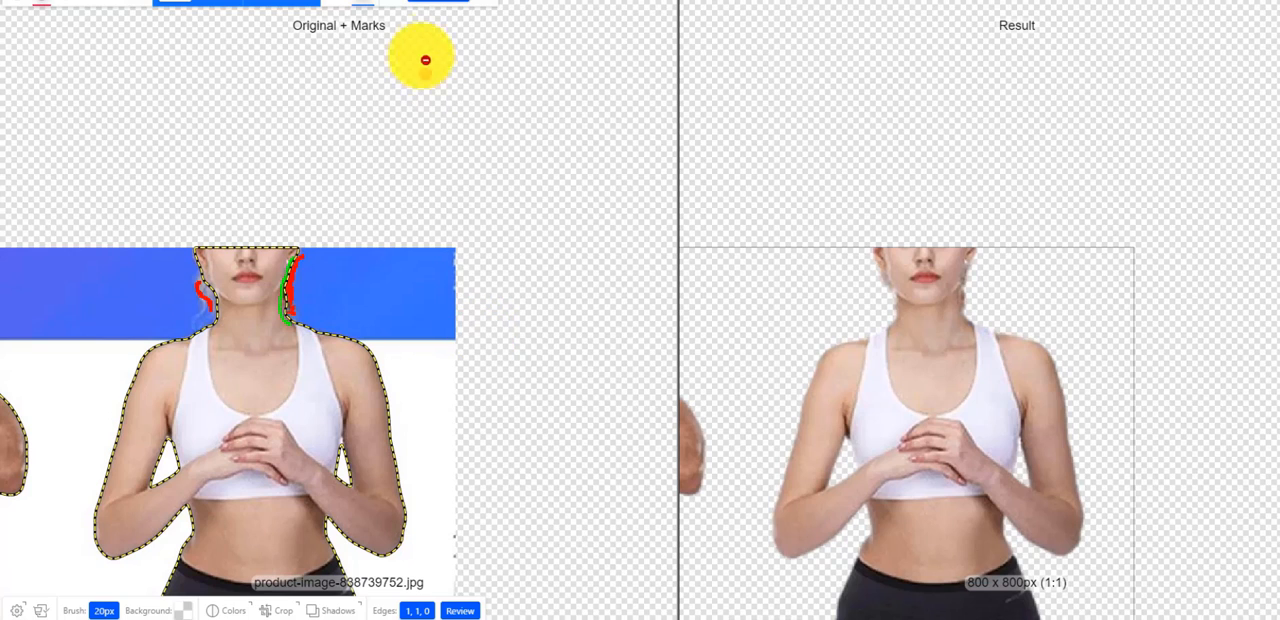
pyautogui.click(459, 3)
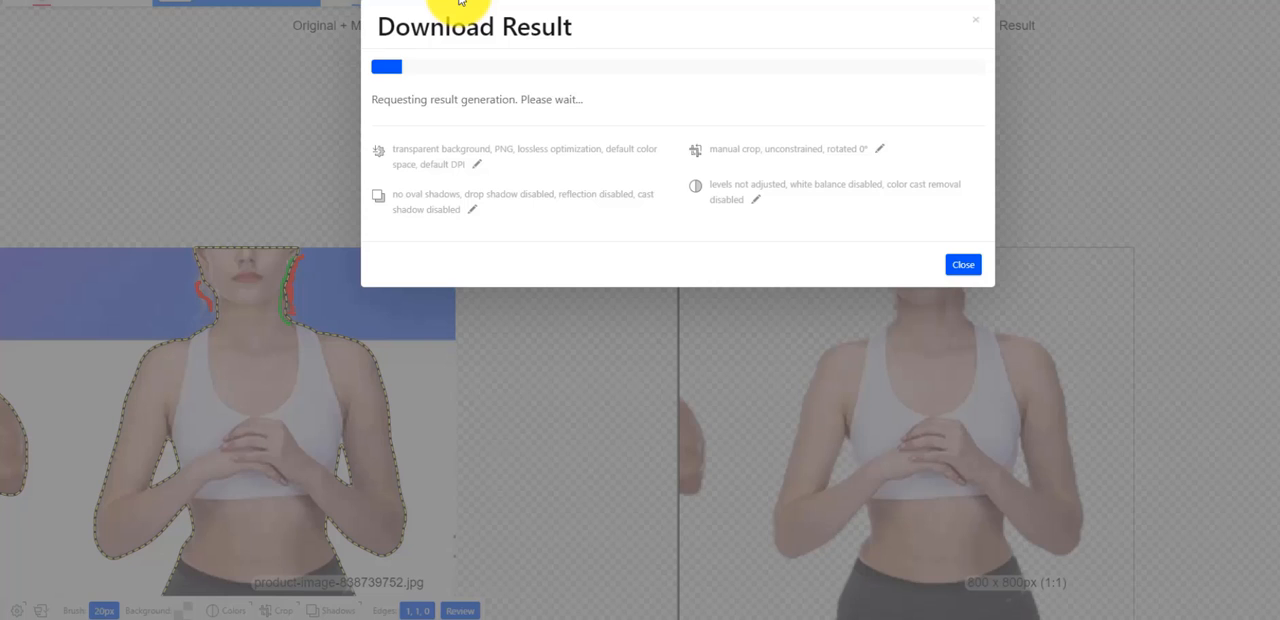
pyautogui.click(507, 119)
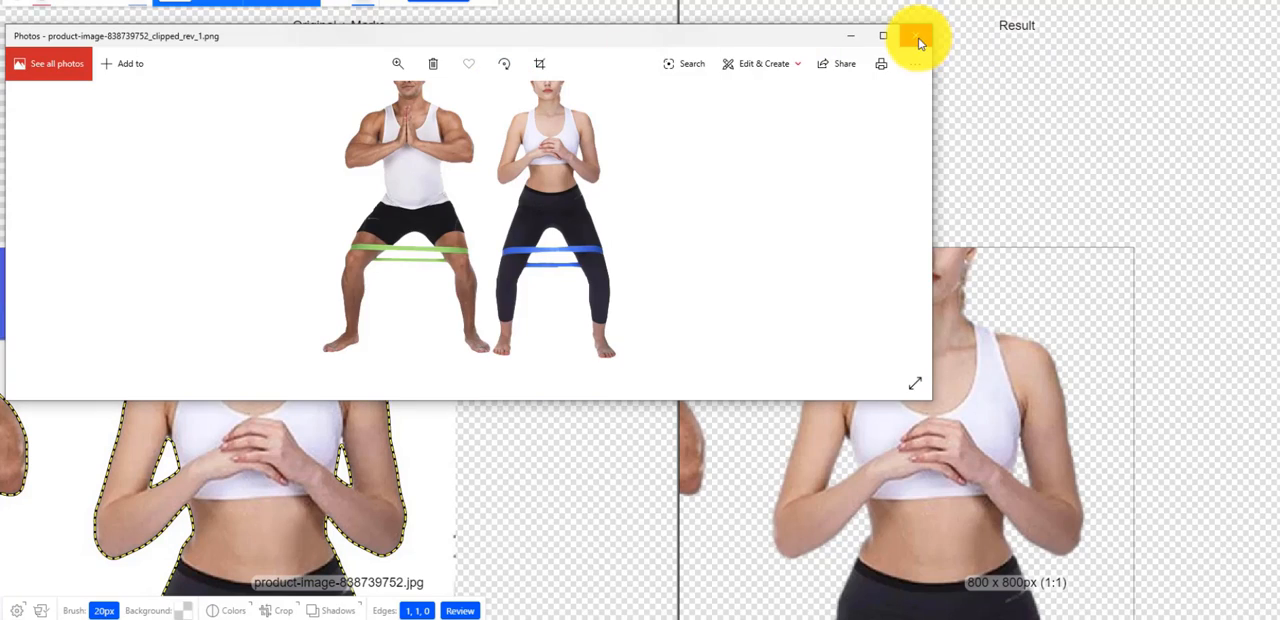
# - Switch to PicMonkey and create a blank 1080 x 1080 px Instagram Post canvas in the Unsorted folder
pyautogui.click(917, 29)
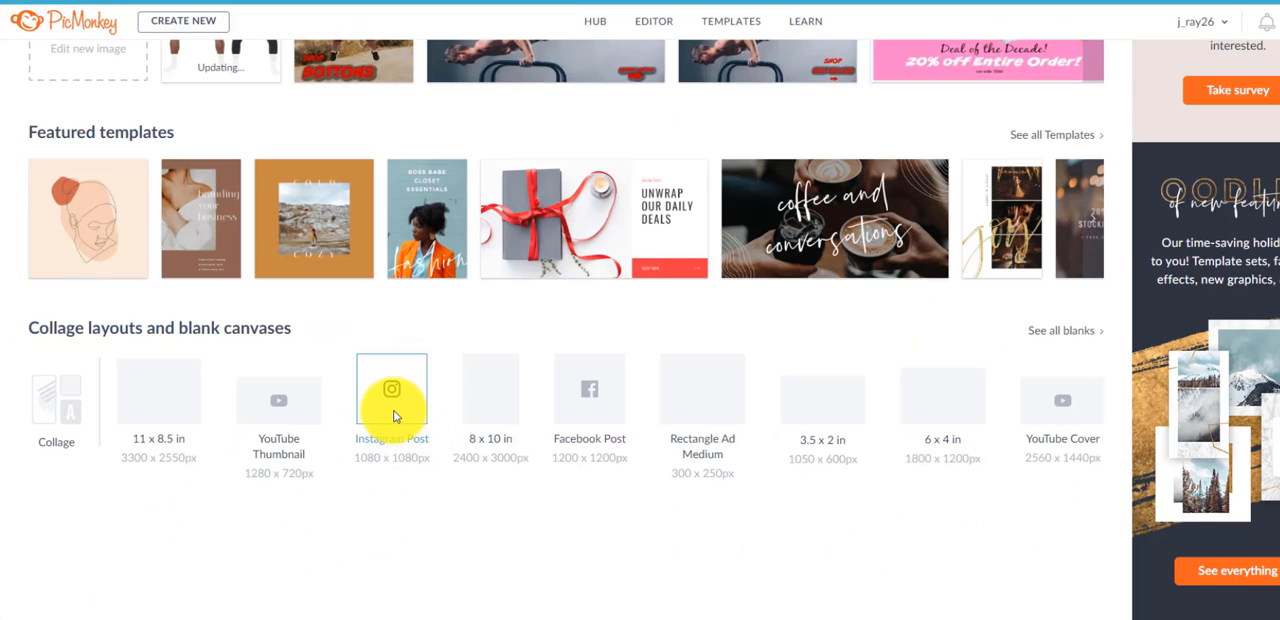
pyautogui.click(393, 416)
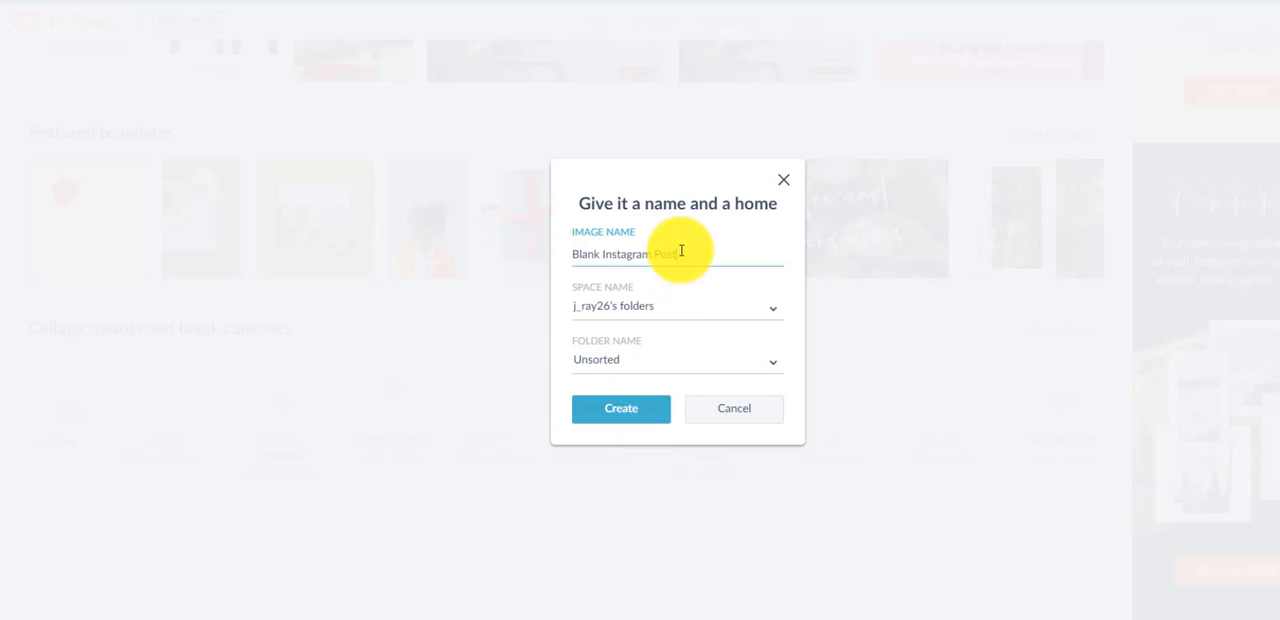
pyautogui.click(620, 410)
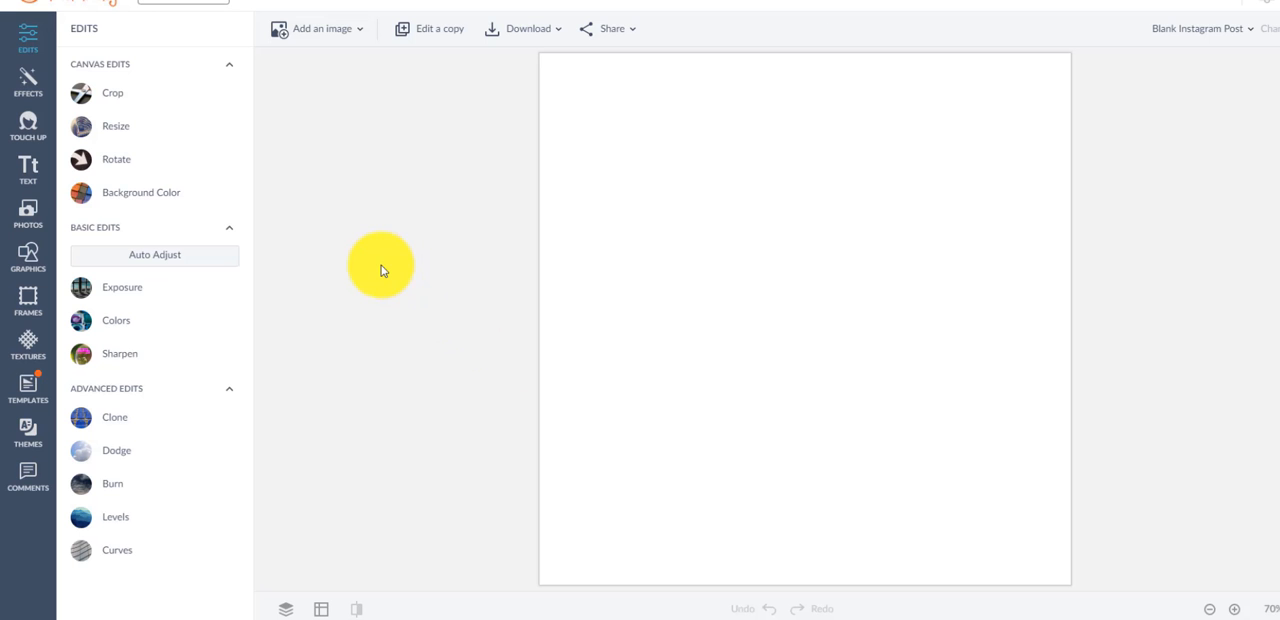
# - Add the downloaded resistance band cutout from the computer to the blank canvas as a graphic and deselect it
pyautogui.click(27, 258)
pyautogui.click(192, 73)
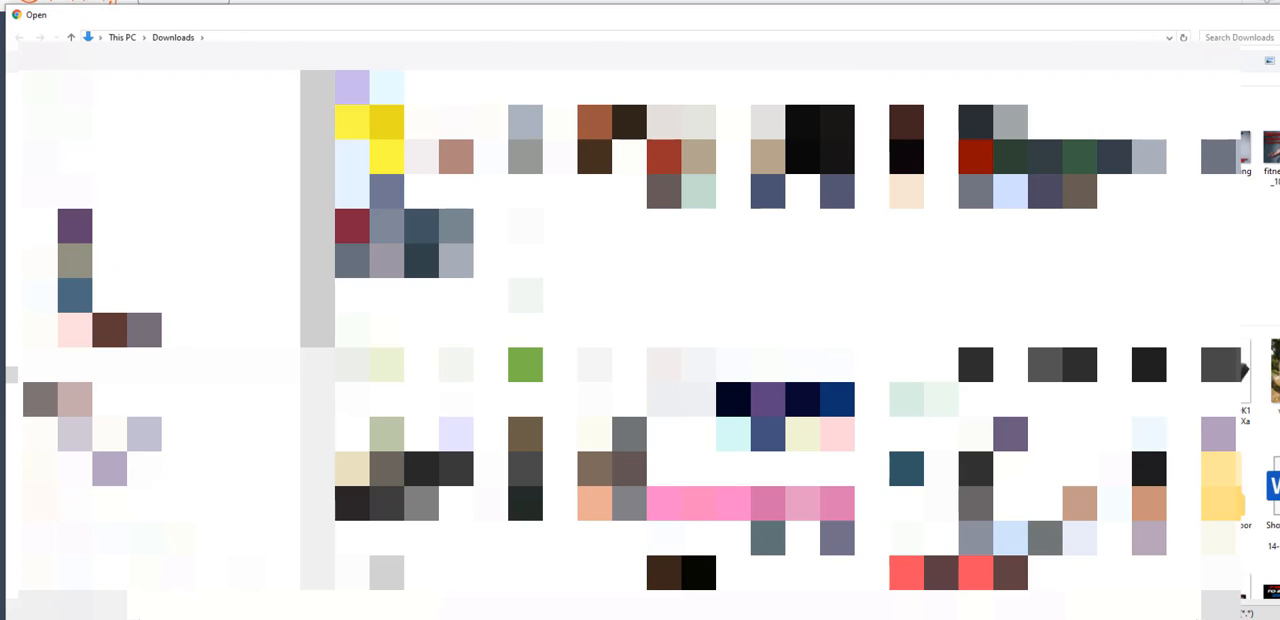
pyautogui.doubleClick(366, 130)
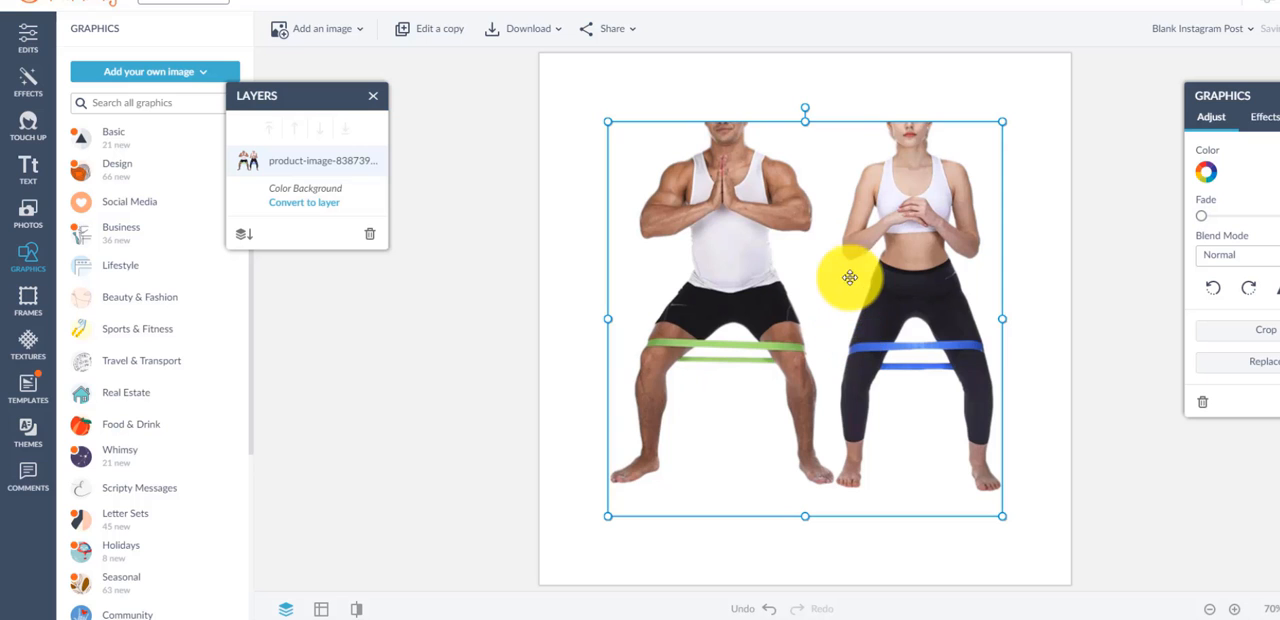
pyautogui.click(712, 90)
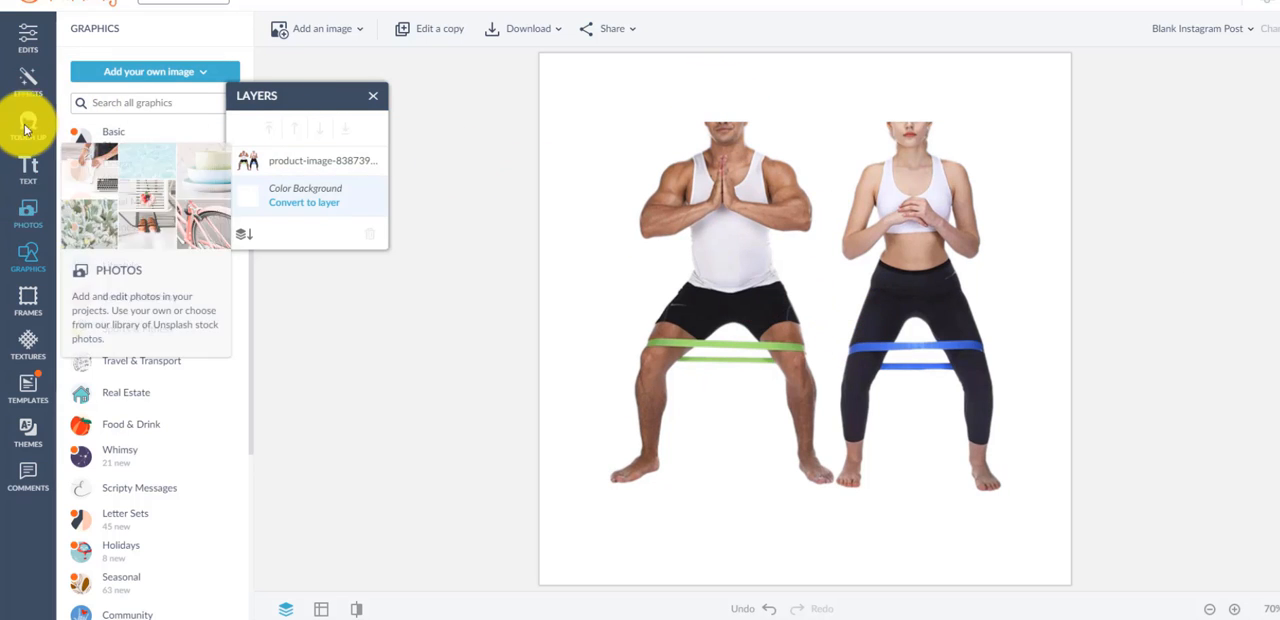
# - Resize the entire image to 600 x 600 px
pyautogui.click(28, 36)
pyautogui.click(110, 126)
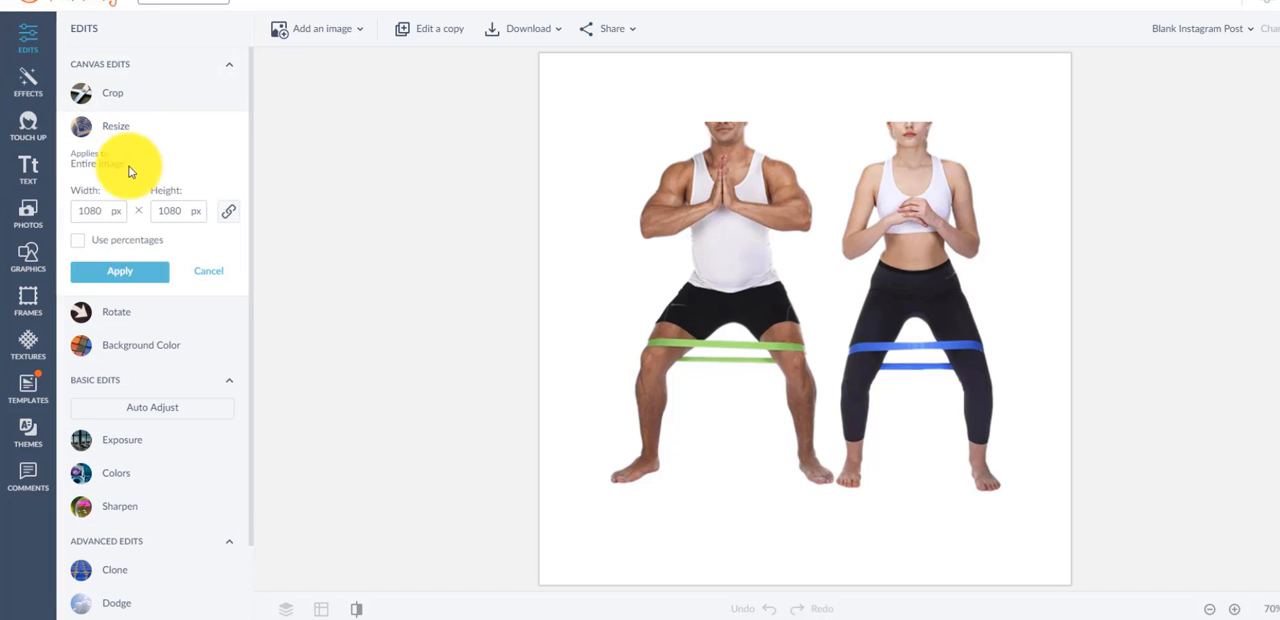
pyautogui.click(108, 211)
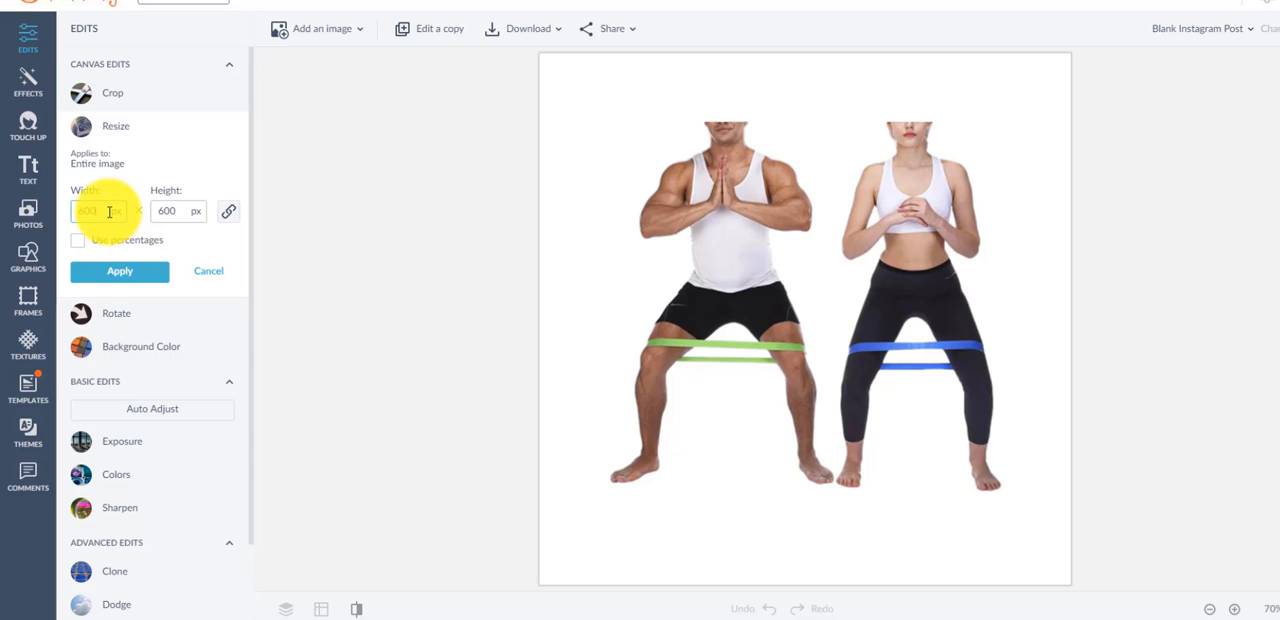
pyautogui.click(128, 276)
# - Enlarge the resistance band cutout from opposite corners until it fills the whole canvas
pyautogui.click(776, 316)
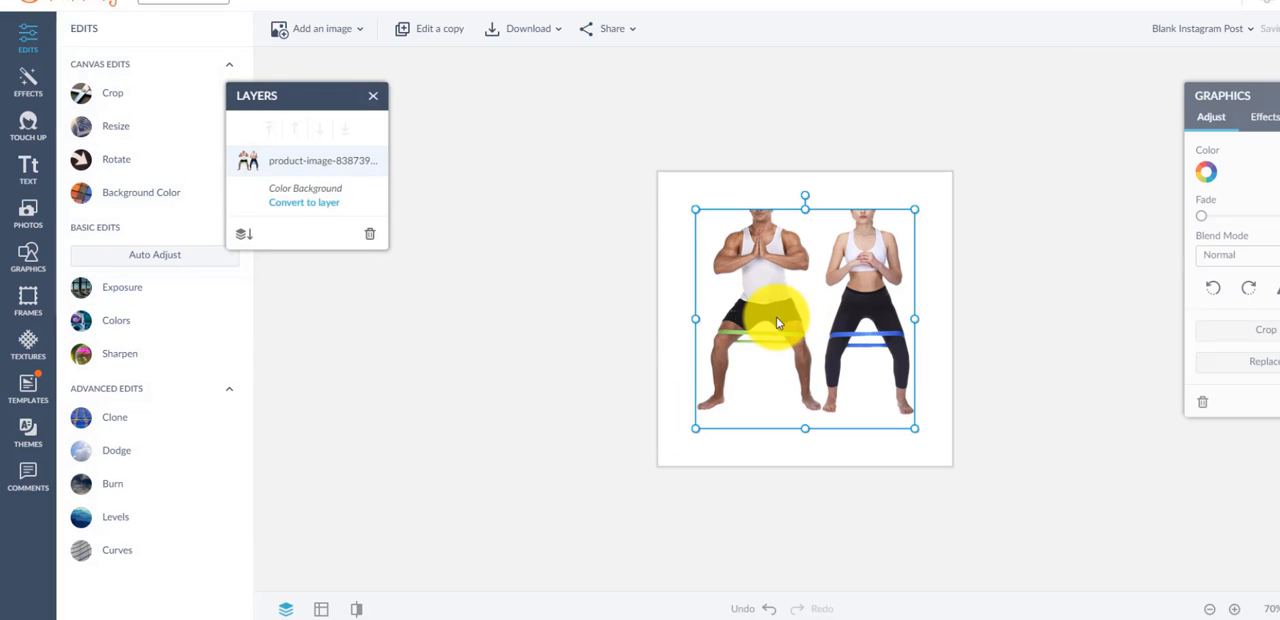
pyautogui.moveTo(703, 211); pyautogui.dragTo(658, 172)
pyautogui.moveTo(915, 427); pyautogui.dragTo(945, 459)
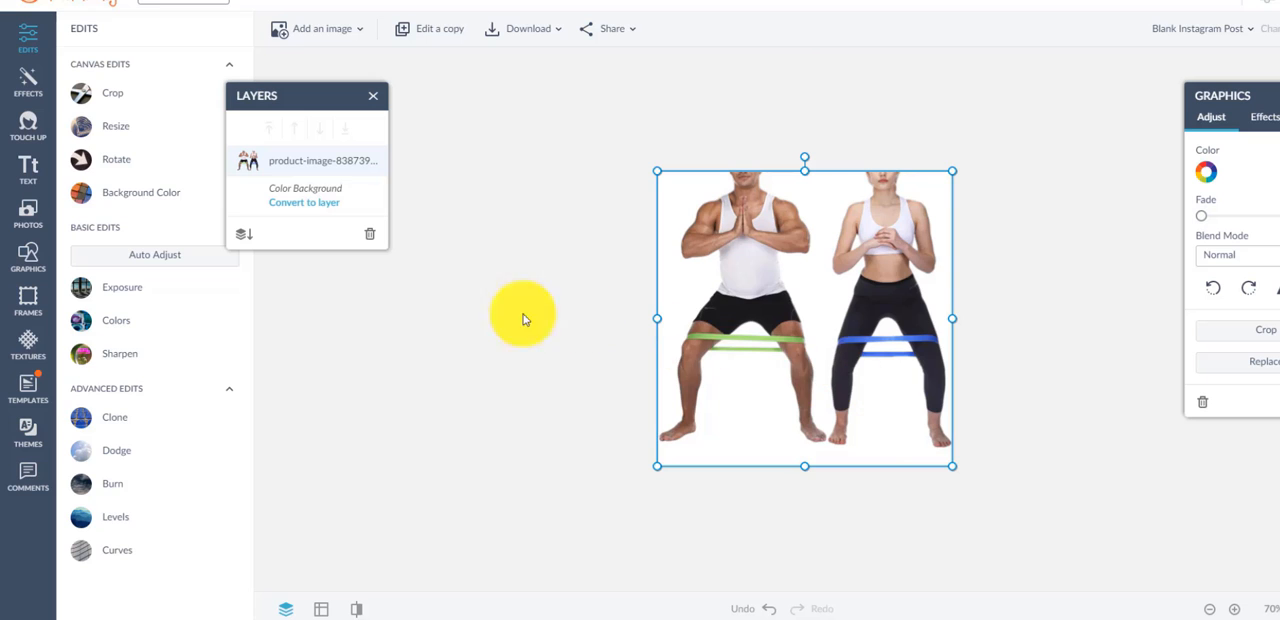
# - Resize the cutout layer to 500 x 500 px and stretch it back out to the canvas corners
pyautogui.click(92, 127)
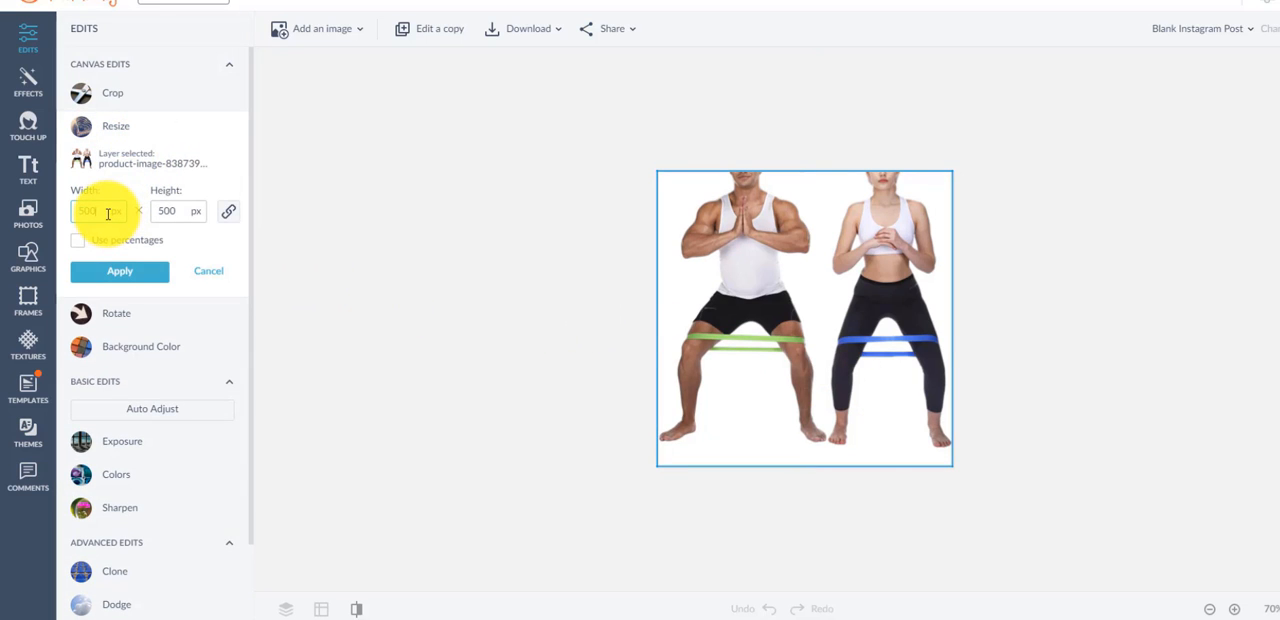
pyautogui.click(120, 271)
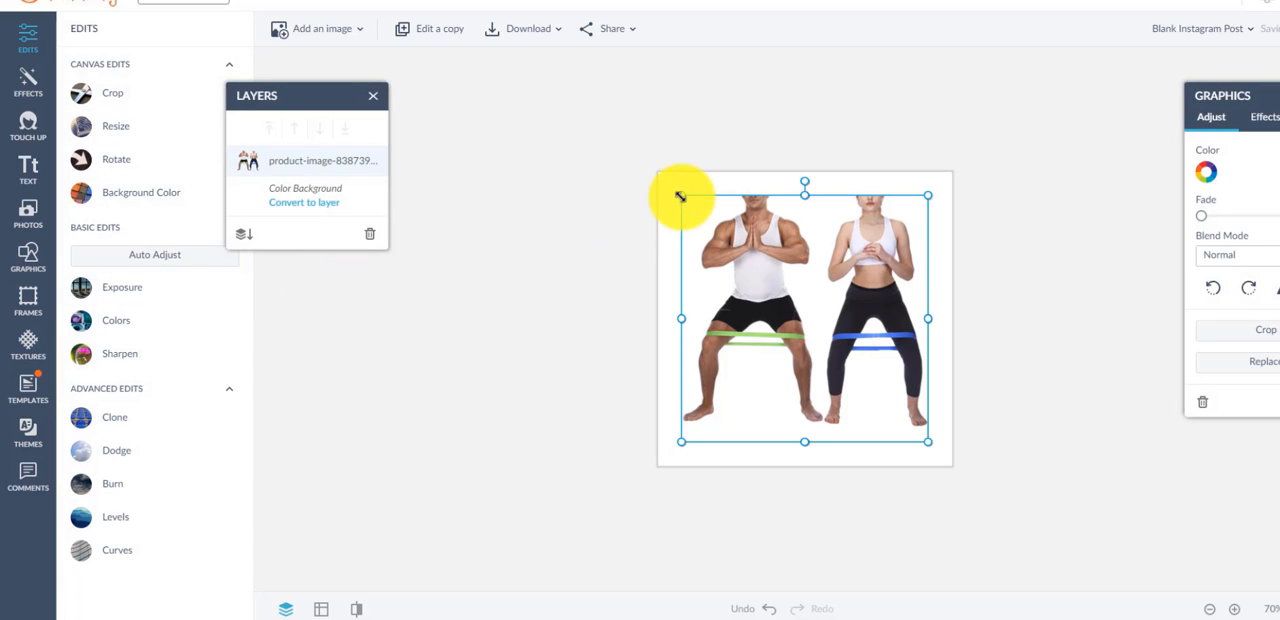
pyautogui.moveTo(680, 197); pyautogui.dragTo(657, 171)
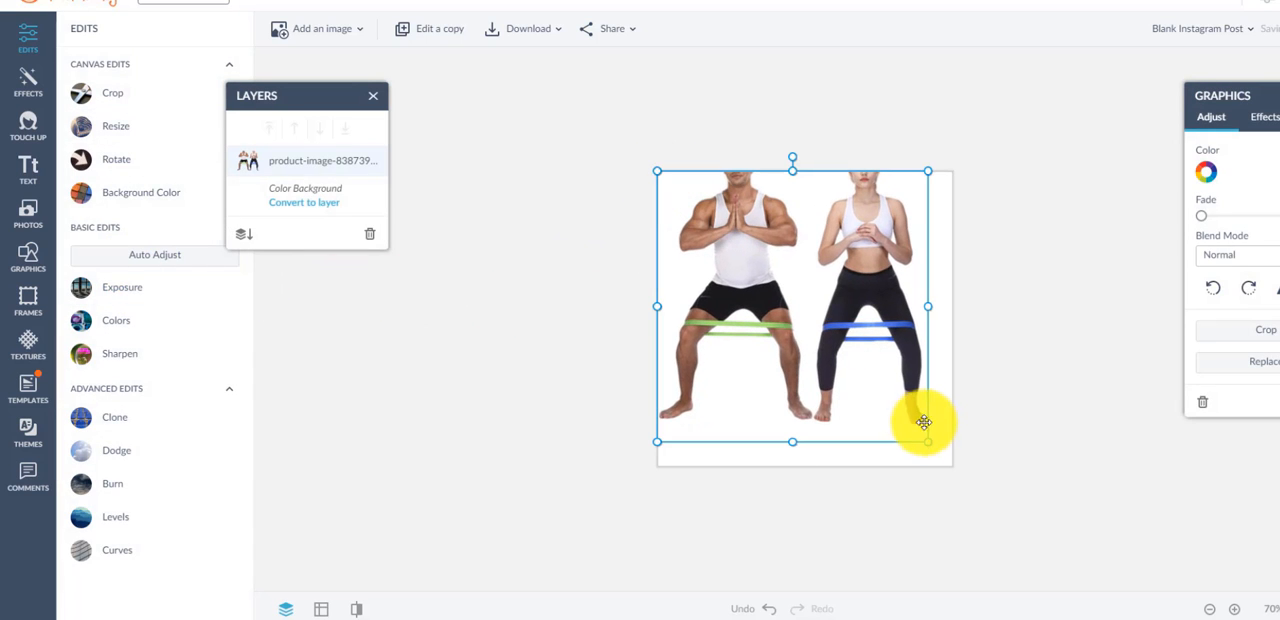
pyautogui.moveTo(926, 440); pyautogui.dragTo(952, 466)
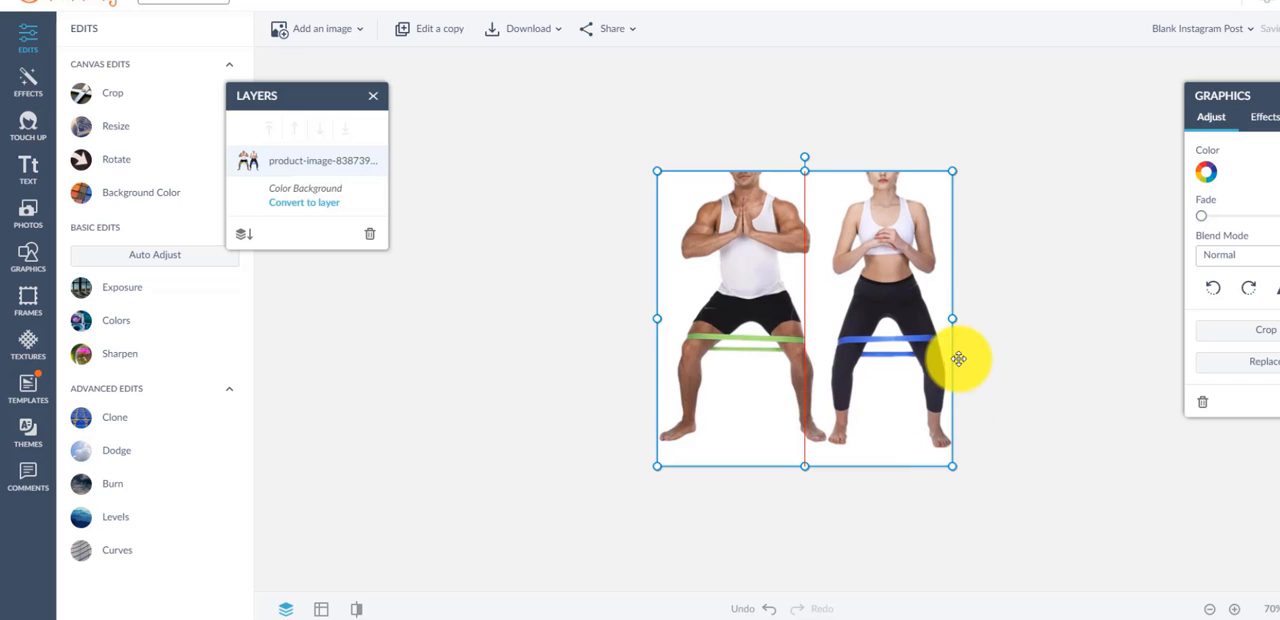
# - Deselect the cutout and download the finished resistance band image to the computer
pyautogui.click(522, 415)
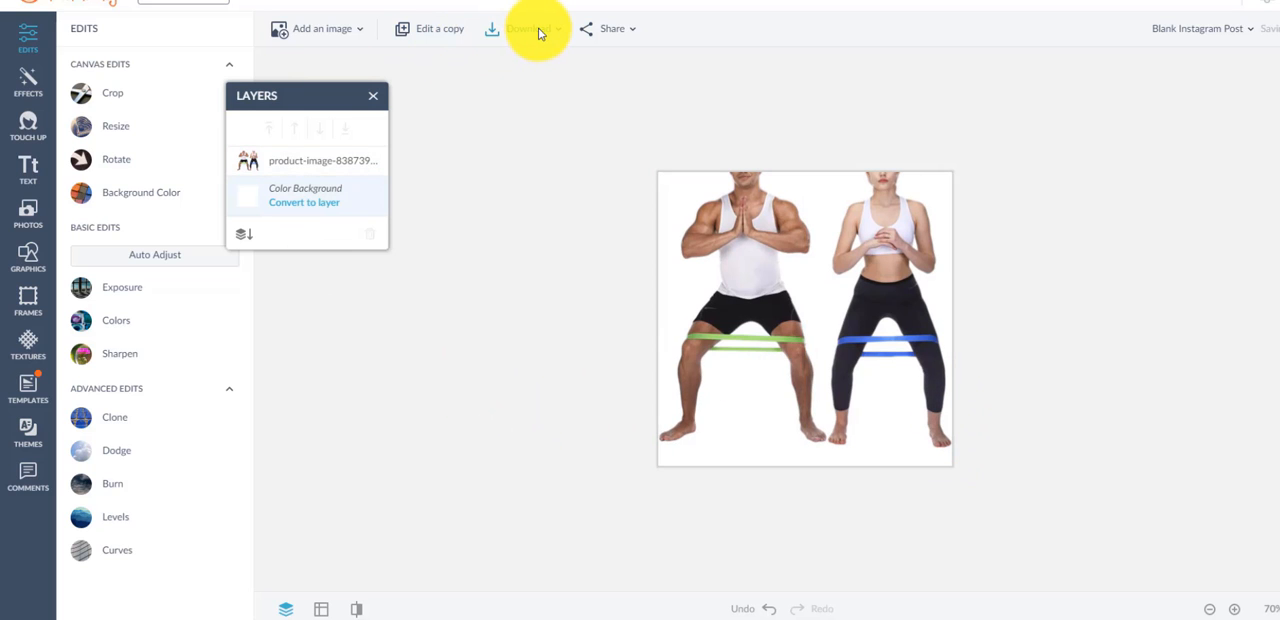
pyautogui.click(530, 29)
pyautogui.click(572, 158)
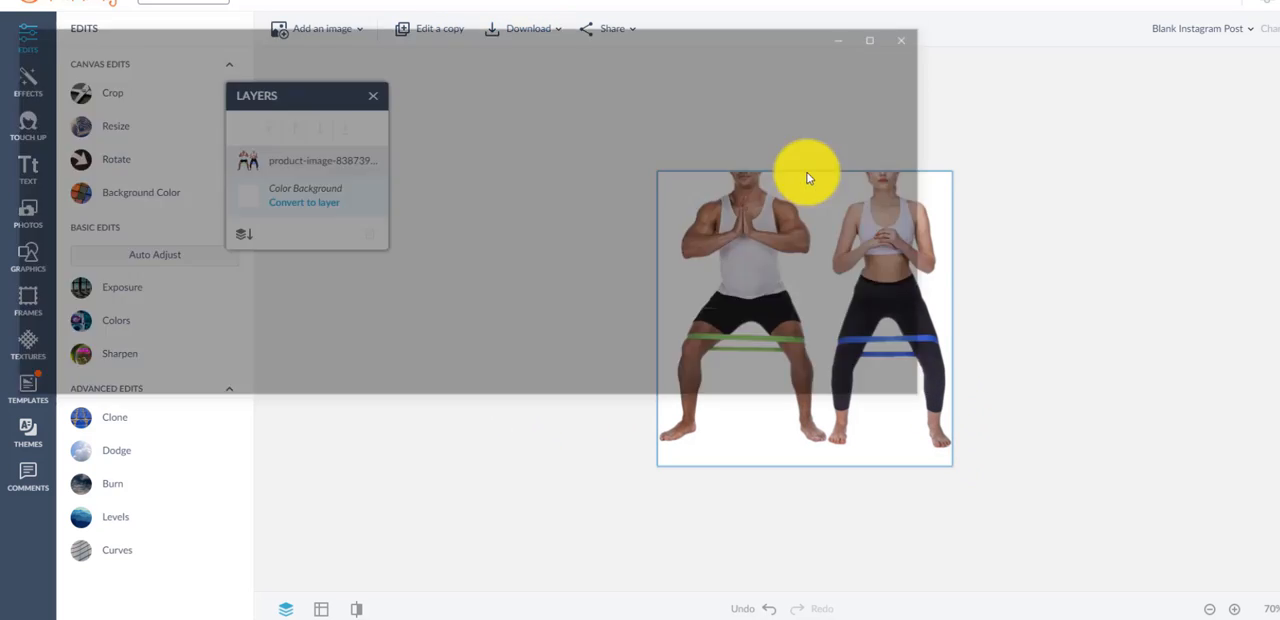
pyautogui.click(919, 29)
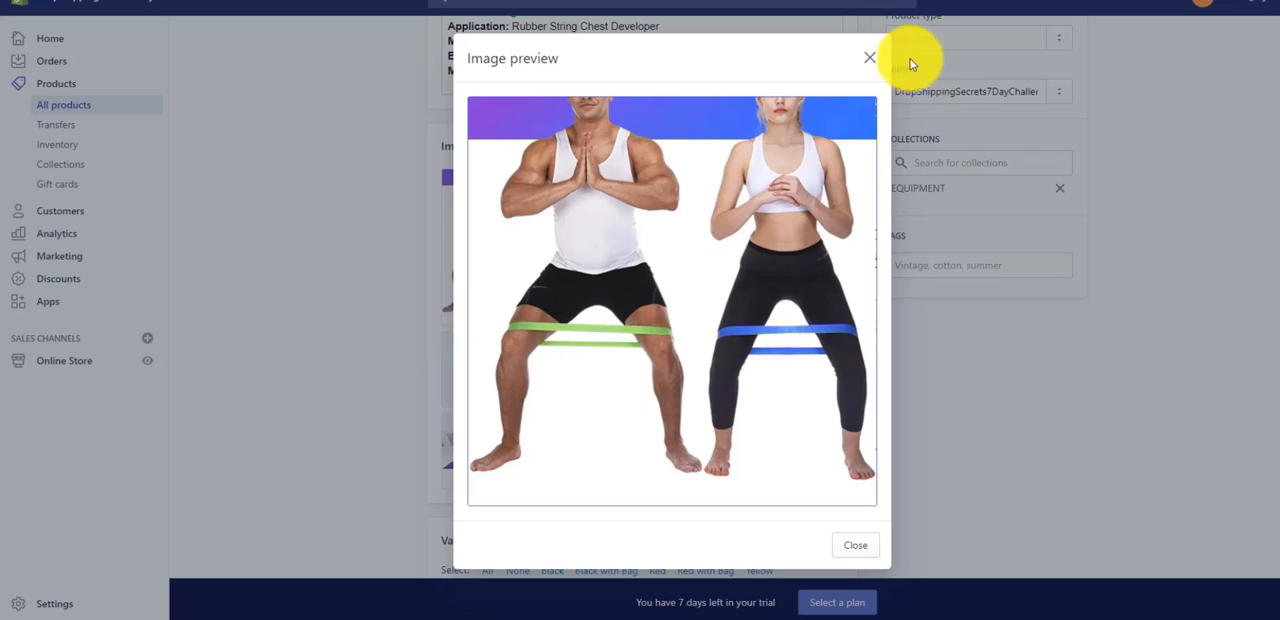
# - In the Shopify product's images, close the preview and delete the old first image with the purple-blue strip
pyautogui.click(871, 53)
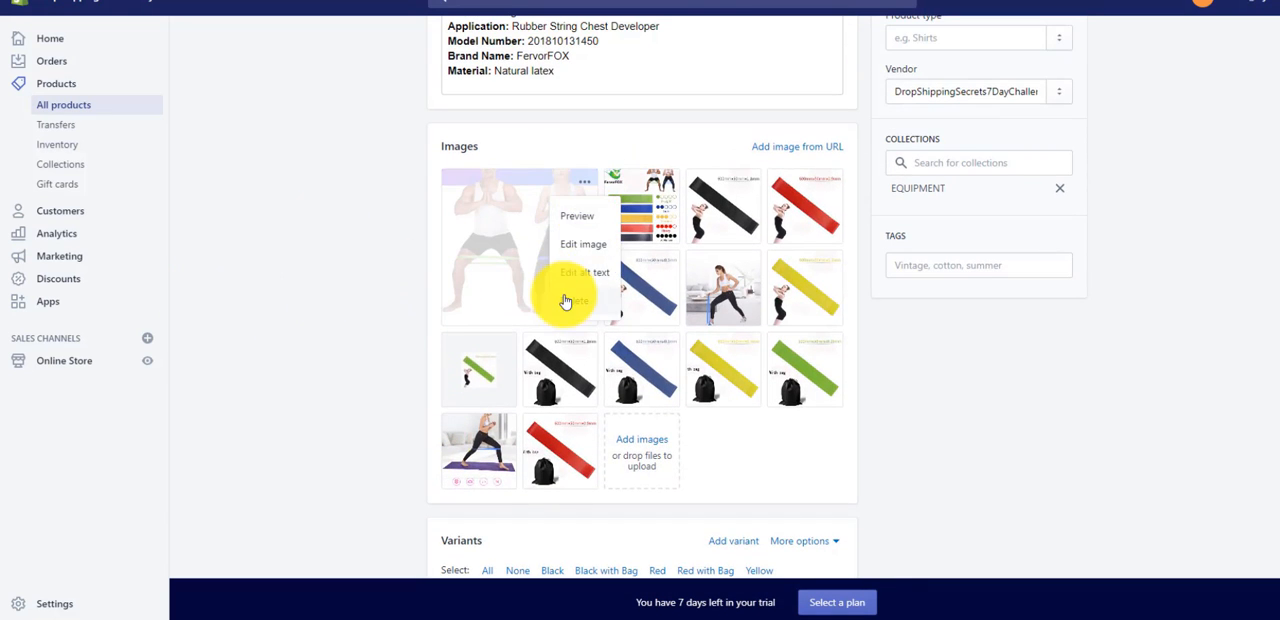
pyautogui.click(568, 298)
pyautogui.click(853, 350)
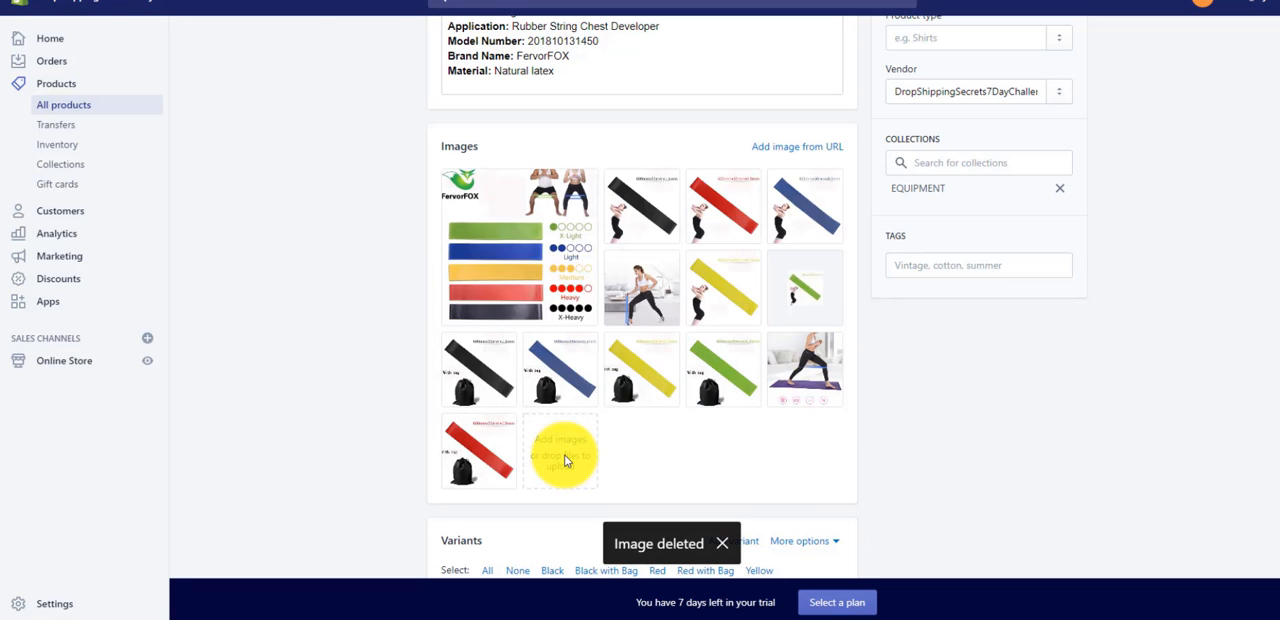
# - Upload the downloaded resistance band image to Premium Resistance Bands and move it to first place among the product images
pyautogui.click(565, 462)
pyautogui.doubleClick(357, 129)
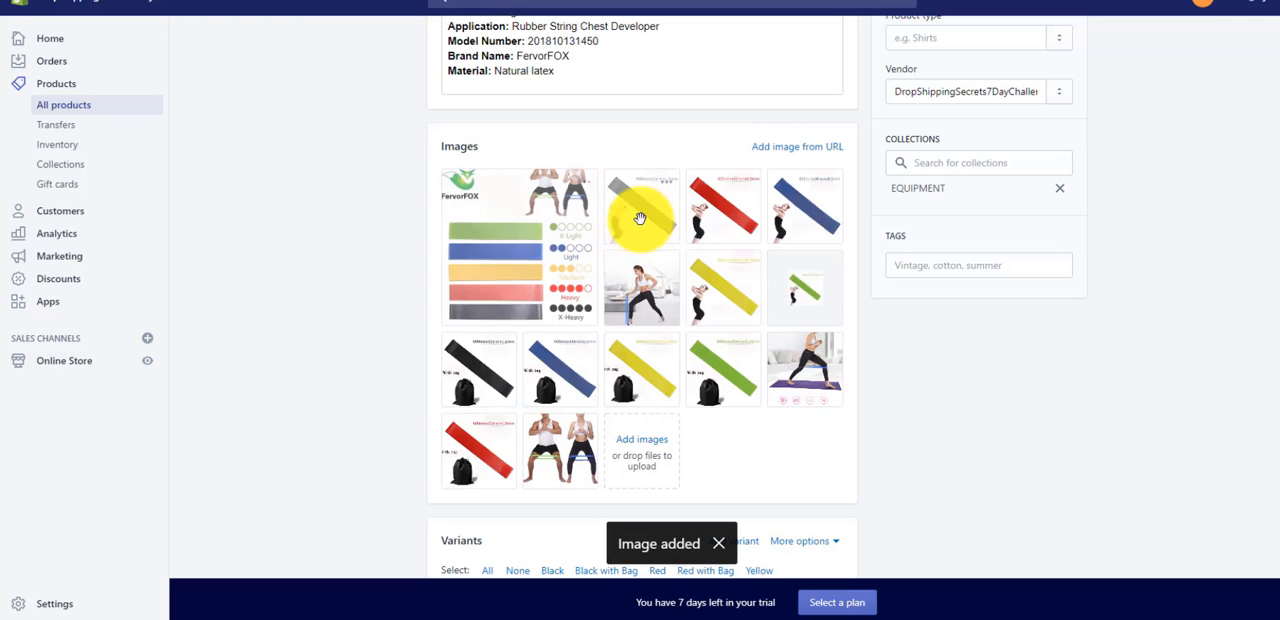
pyautogui.moveTo(566, 455); pyautogui.dragTo(514, 220)
pyautogui.scroll(3, 420, 403)
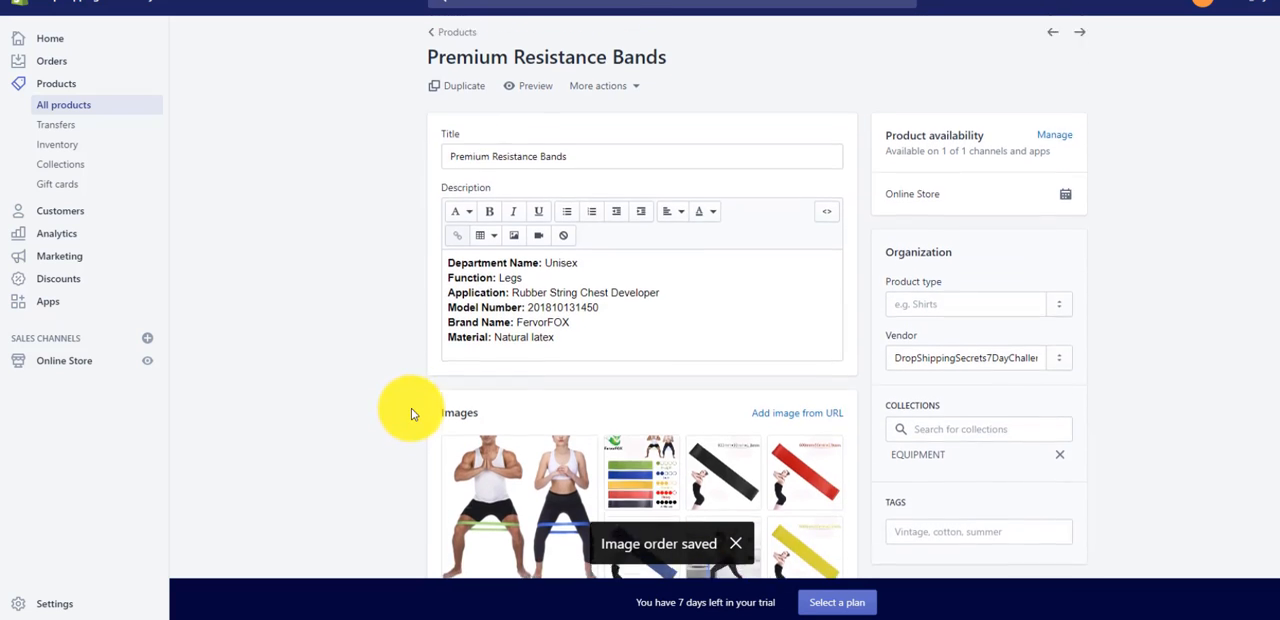
pyautogui.scroll(1, 411, 408)
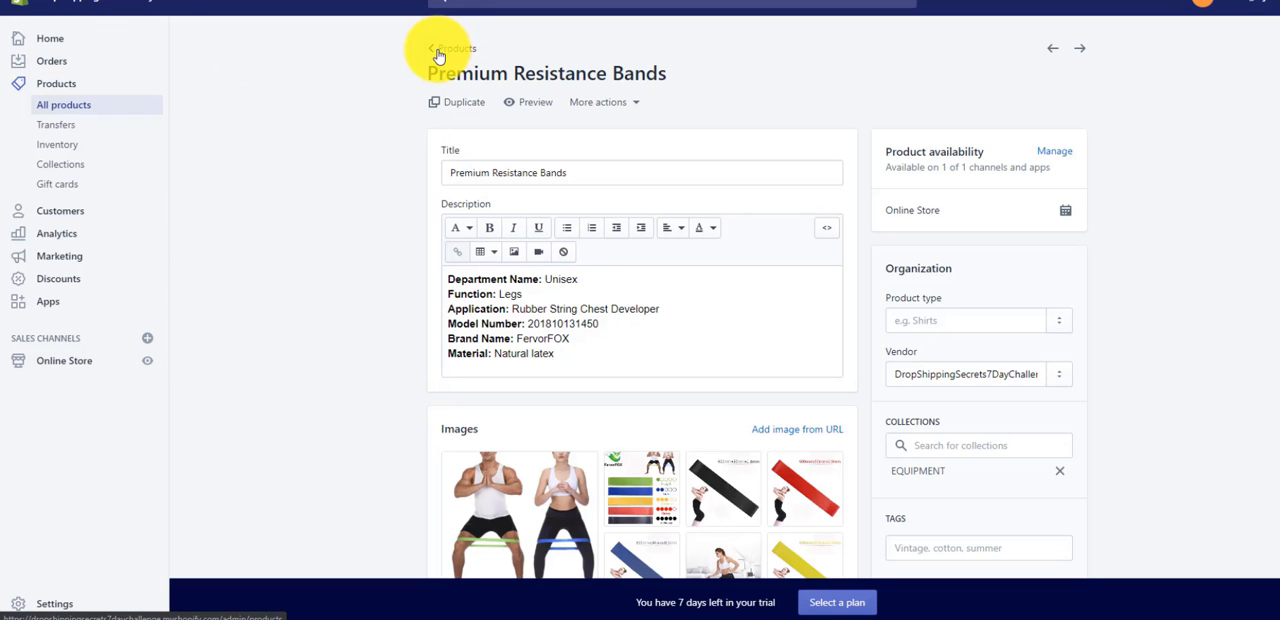
# - Return to the product list and open the #1 Rated Weighted Vest product at its images
pyautogui.click(466, 50)
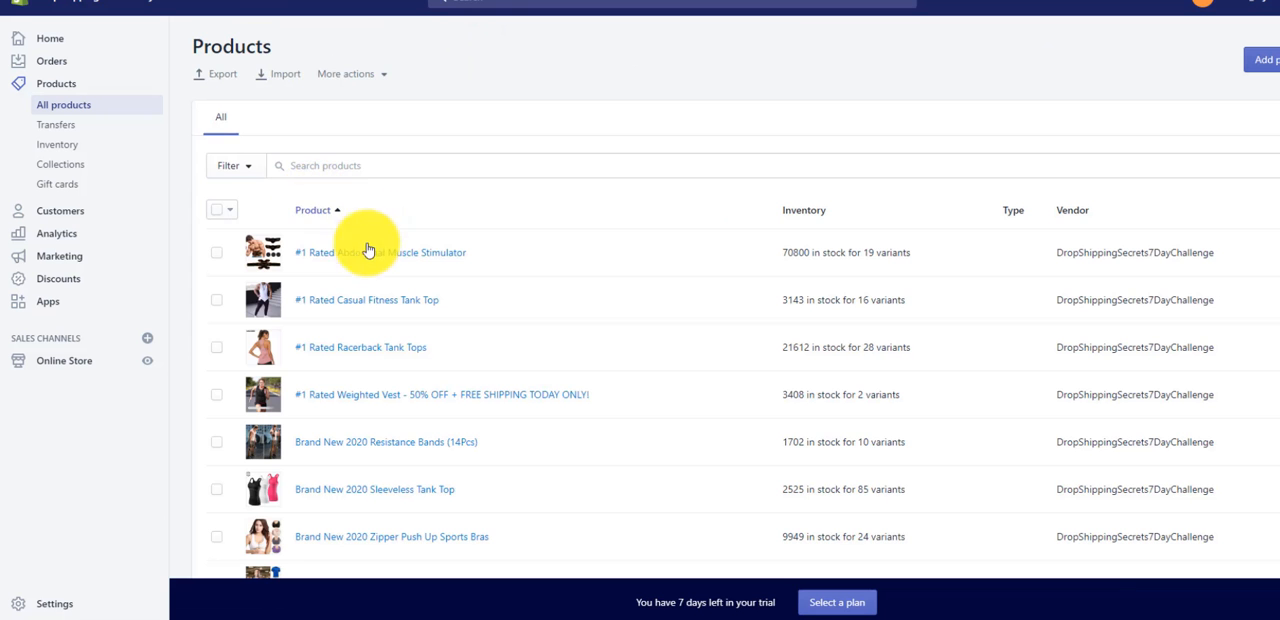
pyautogui.scroll(-2, 350, 290)
pyautogui.scroll(-2, 345, 302)
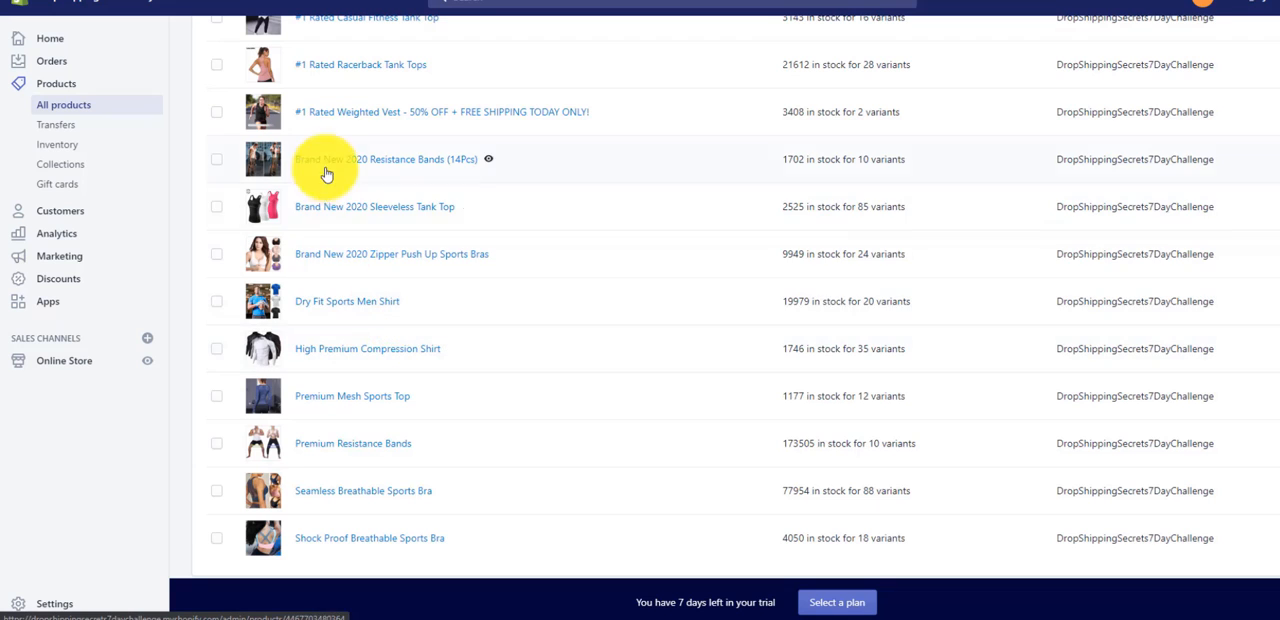
pyautogui.click(364, 108)
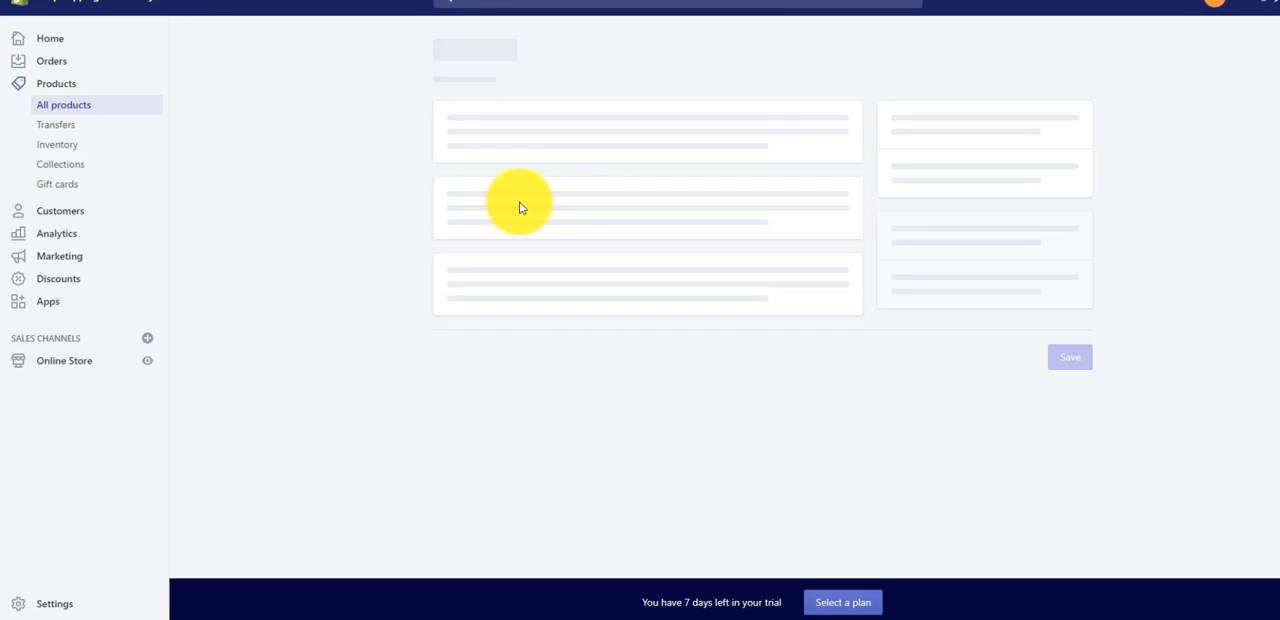
pyautogui.scroll(-8, 340, 280)
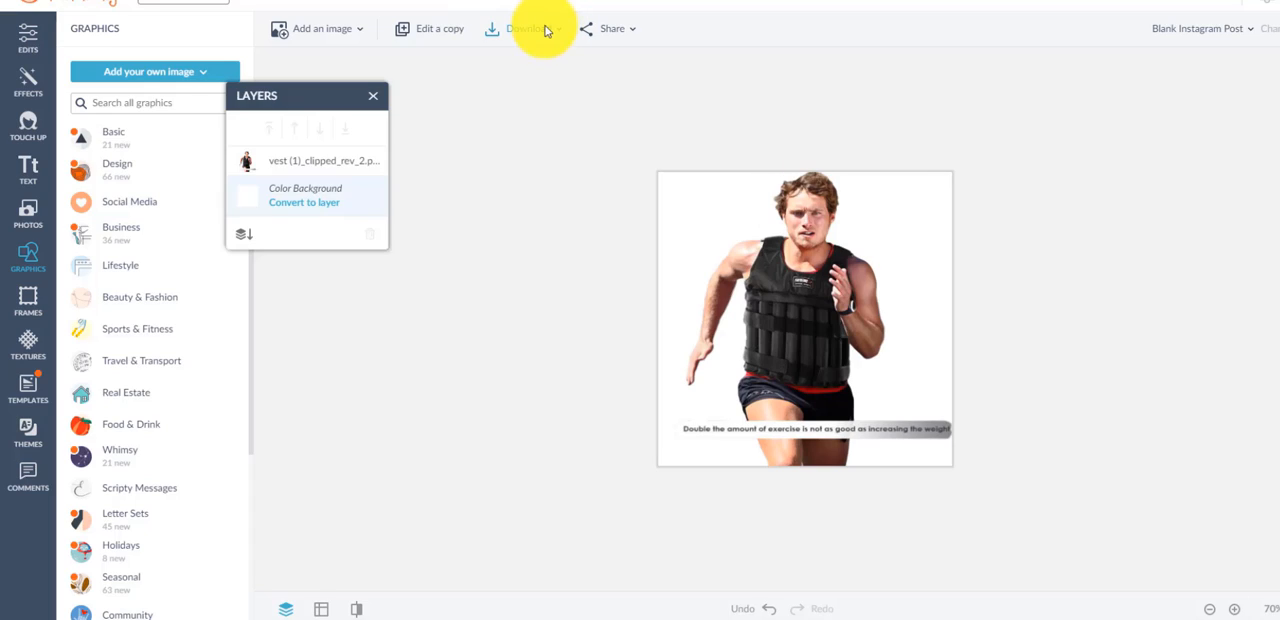
# - Download the weighted vest runner design from PicMonkey as a PNG
pyautogui.click(535, 28)
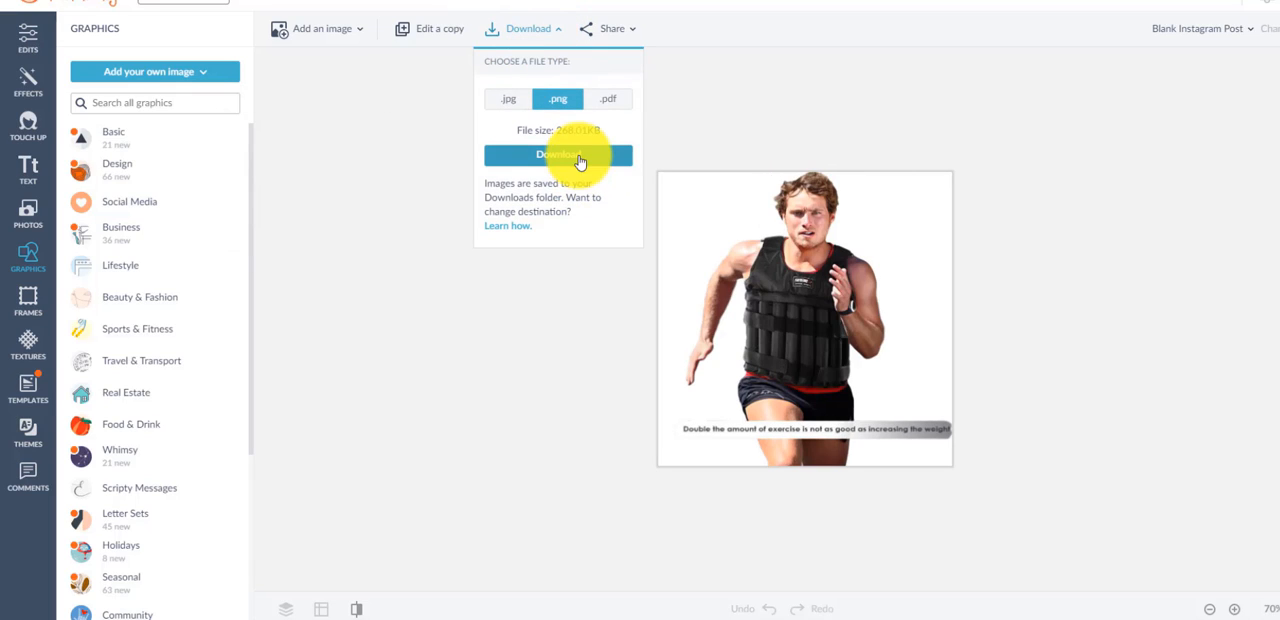
pyautogui.click(600, 155)
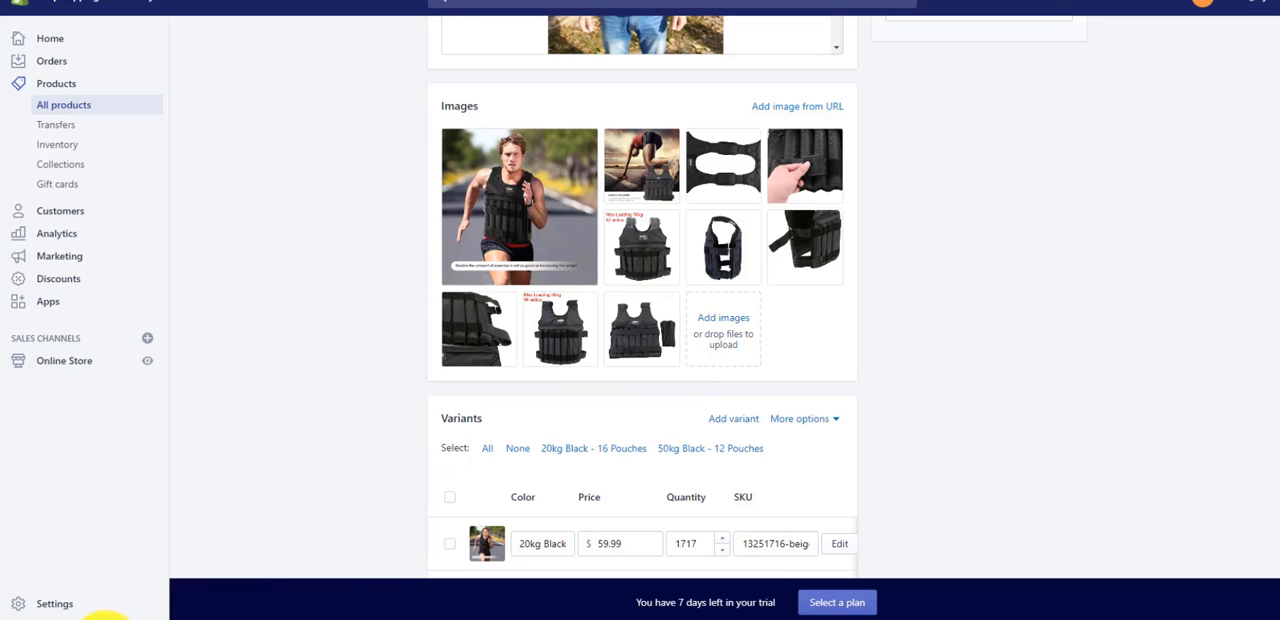
# - Upload the downloaded runner cutout to the weighted vest's Shopify images and move it to first place
pyautogui.click(725, 335)
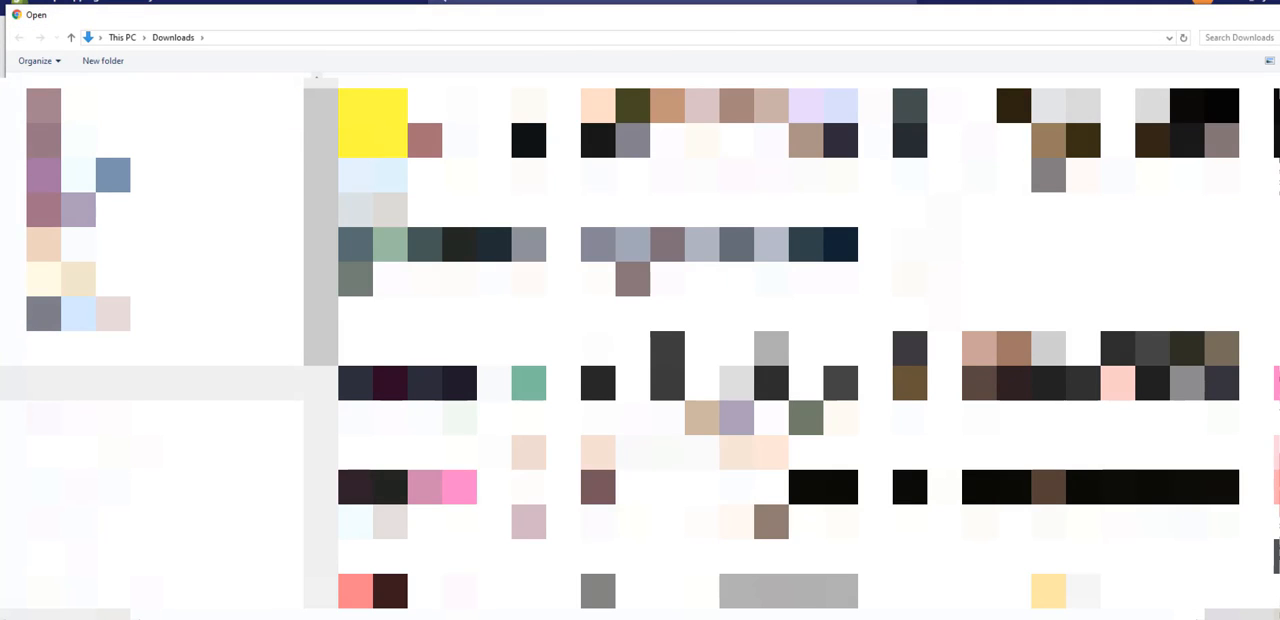
pyautogui.doubleClick(372, 122)
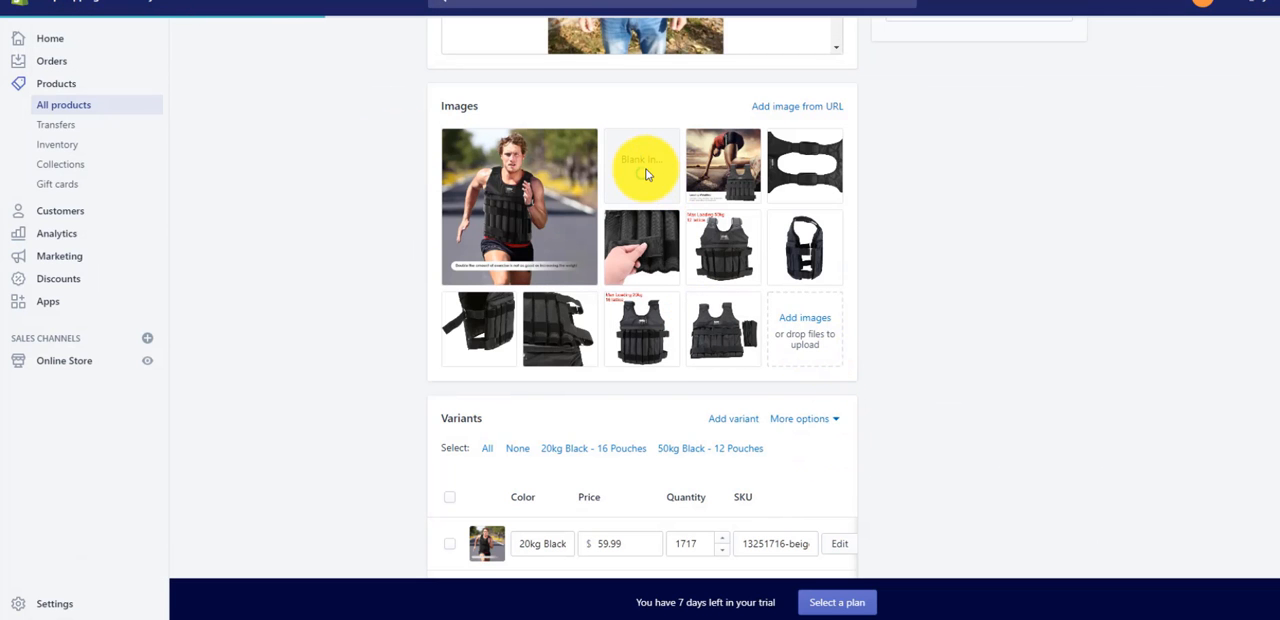
pyautogui.moveTo(645, 175); pyautogui.dragTo(565, 228)
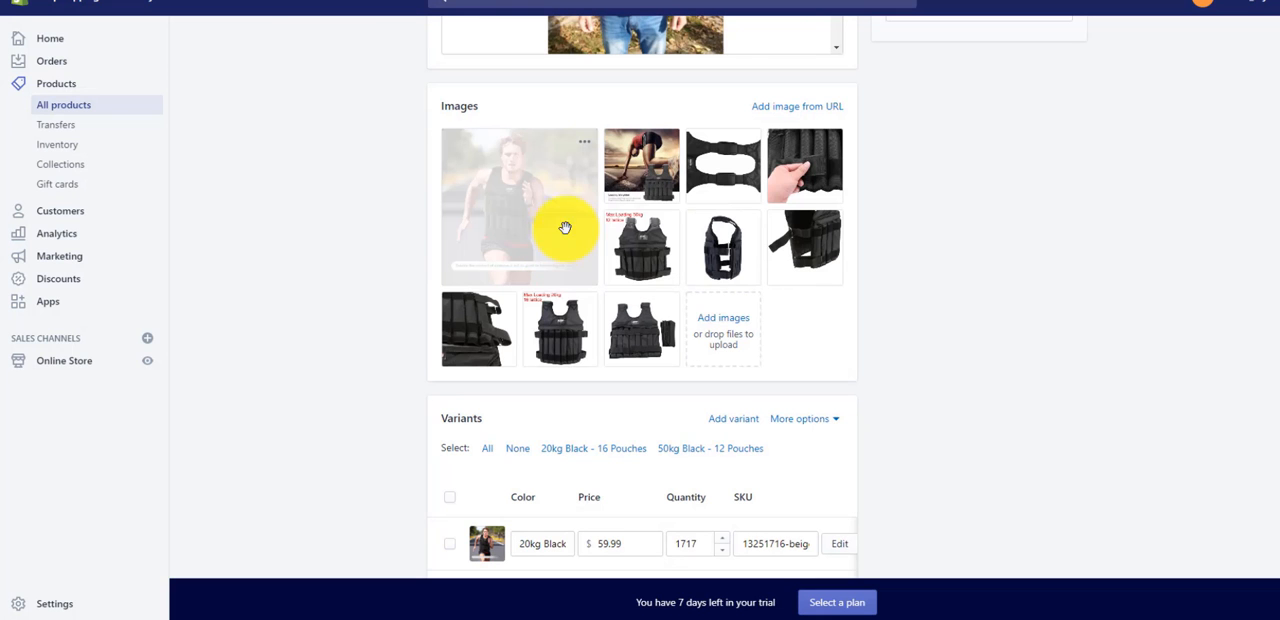
# - Preview the original photo of the runner on the road and bring up its image-saving options
pyautogui.click(591, 143)
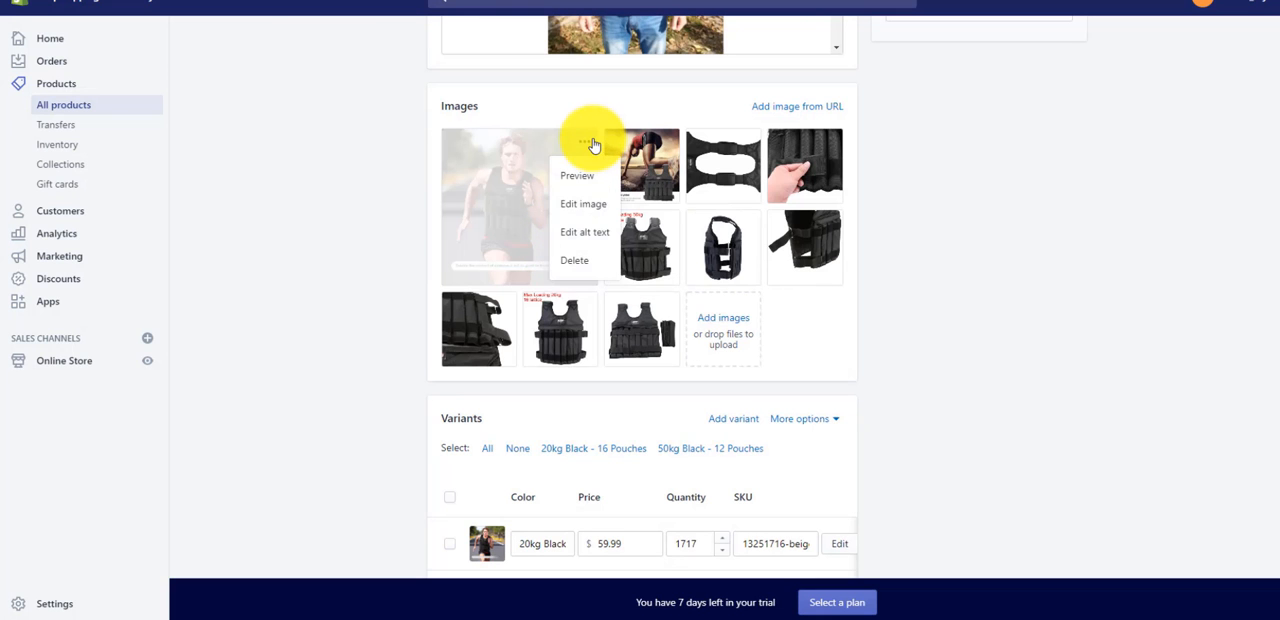
pyautogui.click(580, 178)
pyautogui.rightClick(605, 233)
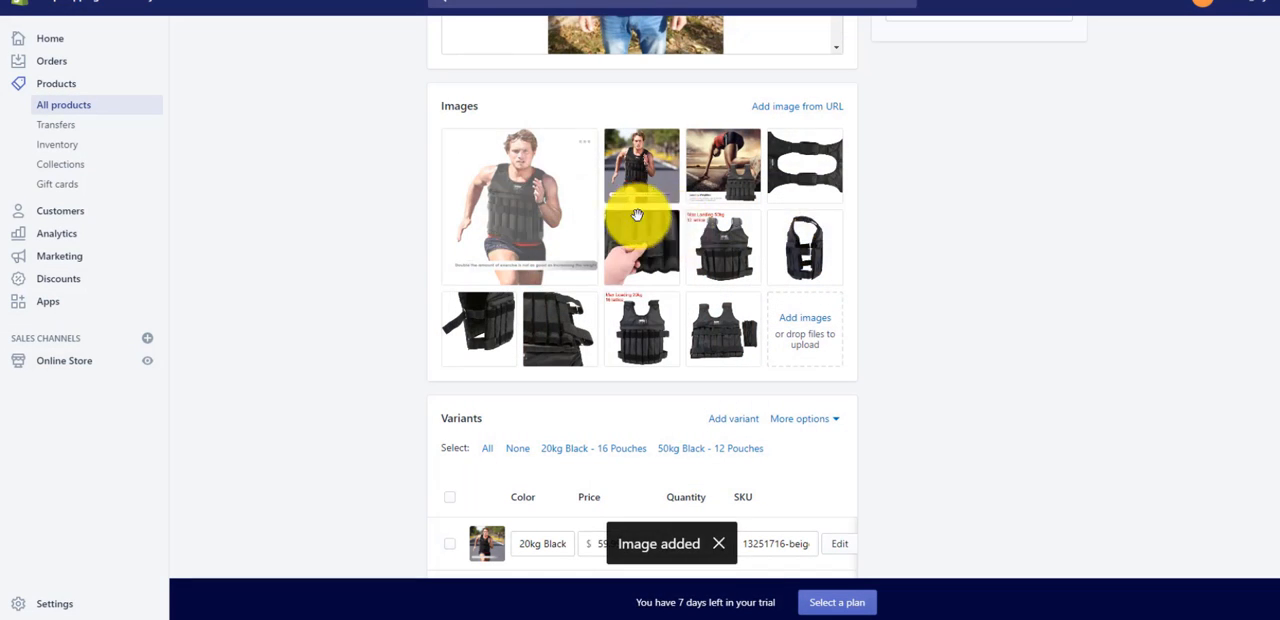
# - Delete the original road photo of the runner from the weighted vest's product images
pyautogui.moveTo(637, 214); pyautogui.dragTo(632, 208)
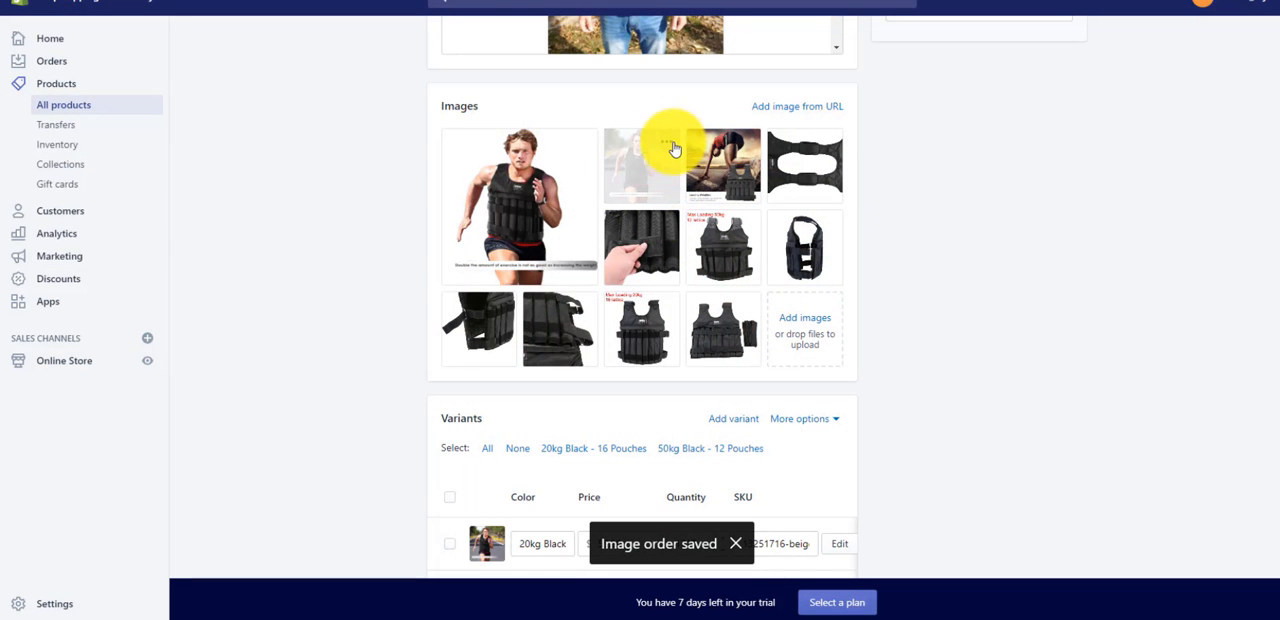
pyautogui.click(667, 144)
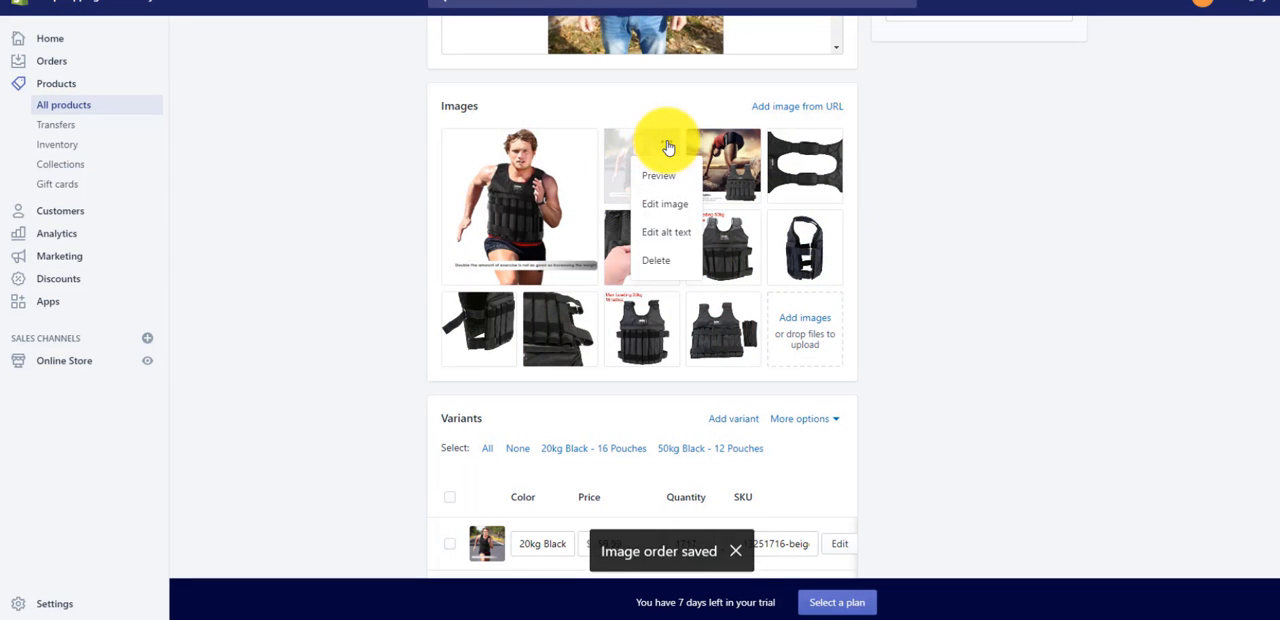
pyautogui.click(657, 262)
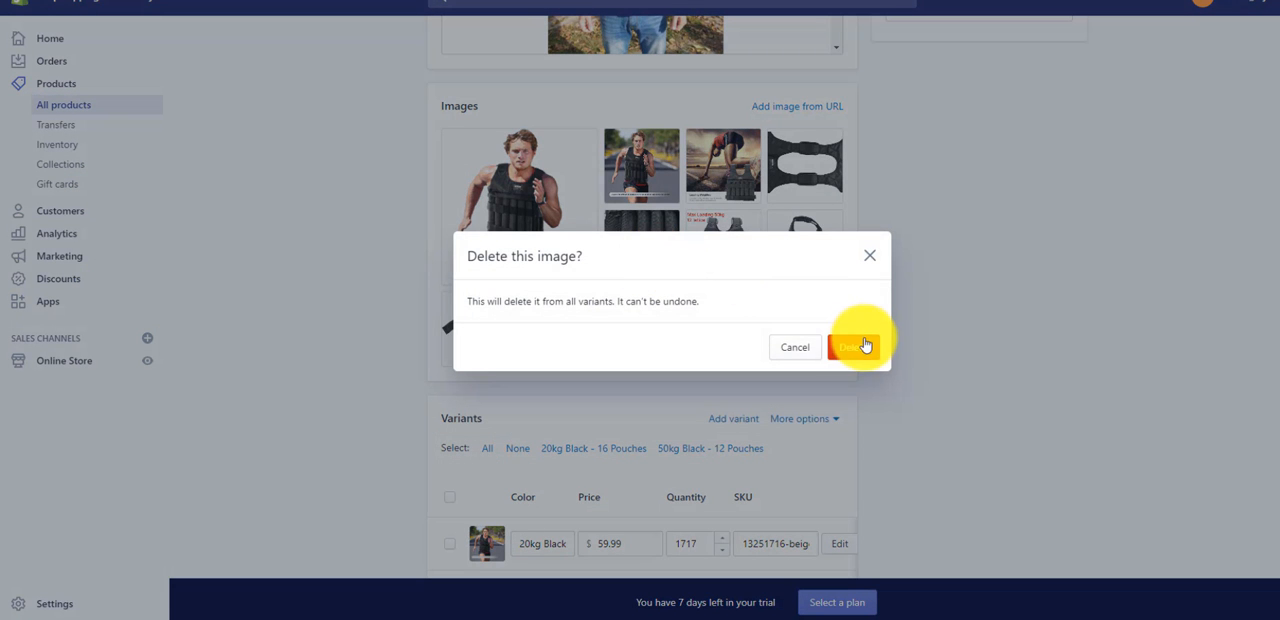
pyautogui.click(864, 346)
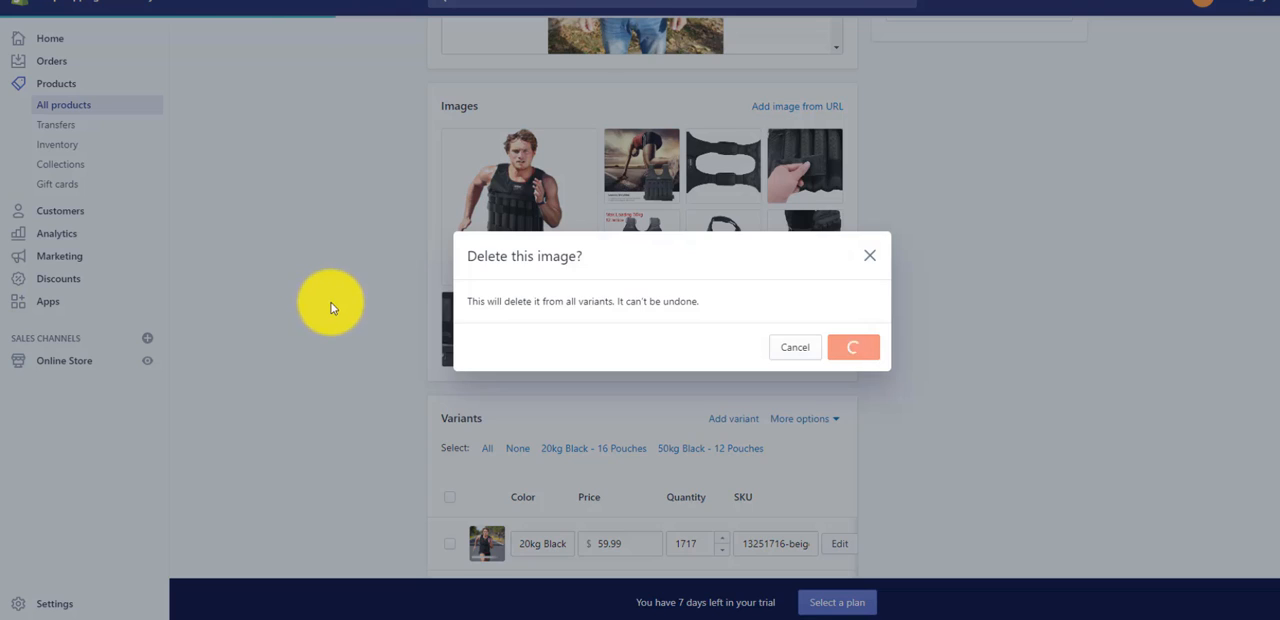
pyautogui.scroll(7, 333, 307)
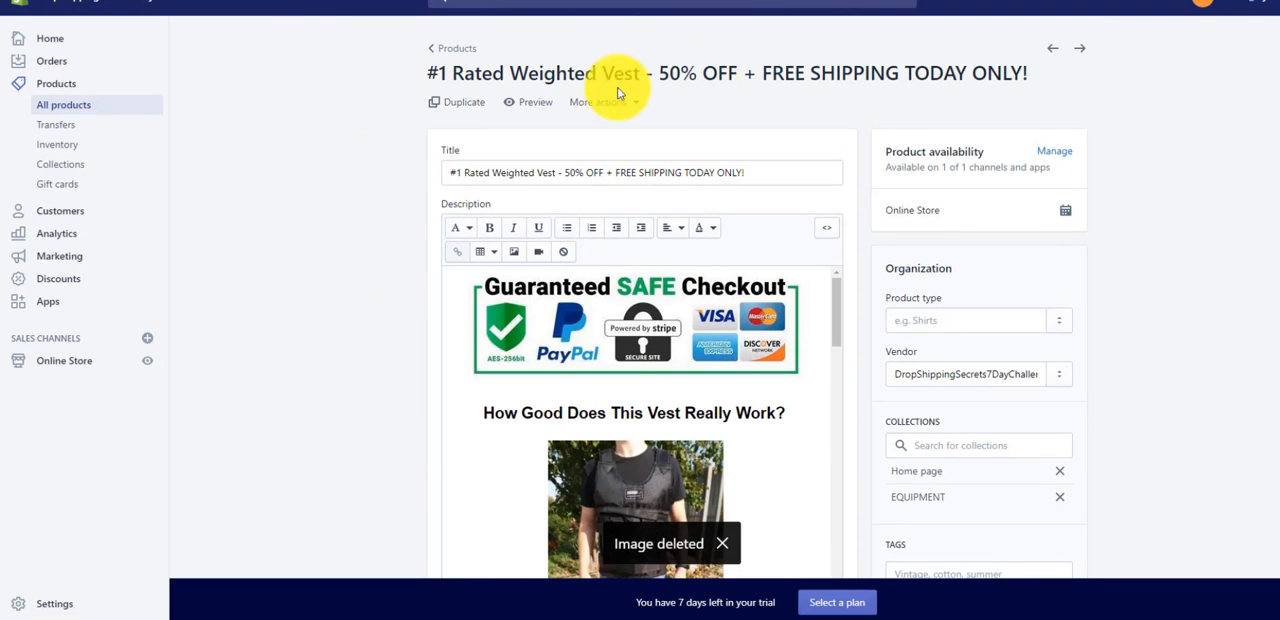
# - Preview the weighted vest's store page, and review the store's collections and full product list
pyautogui.click(531, 102)
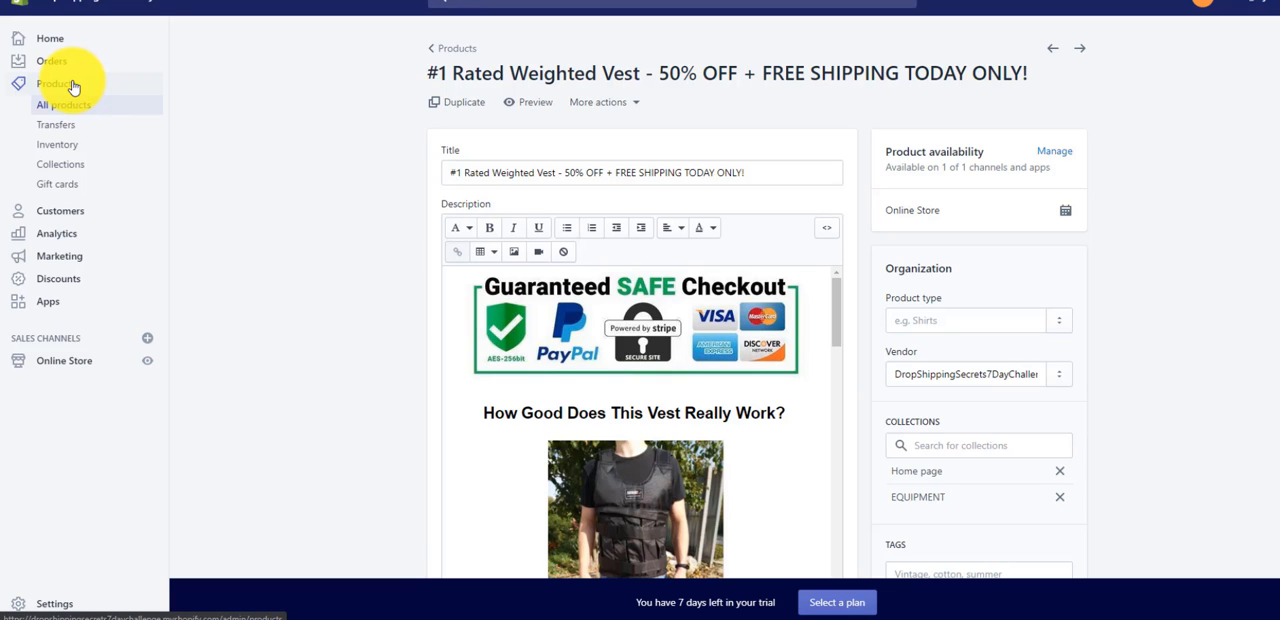
pyautogui.click(88, 168)
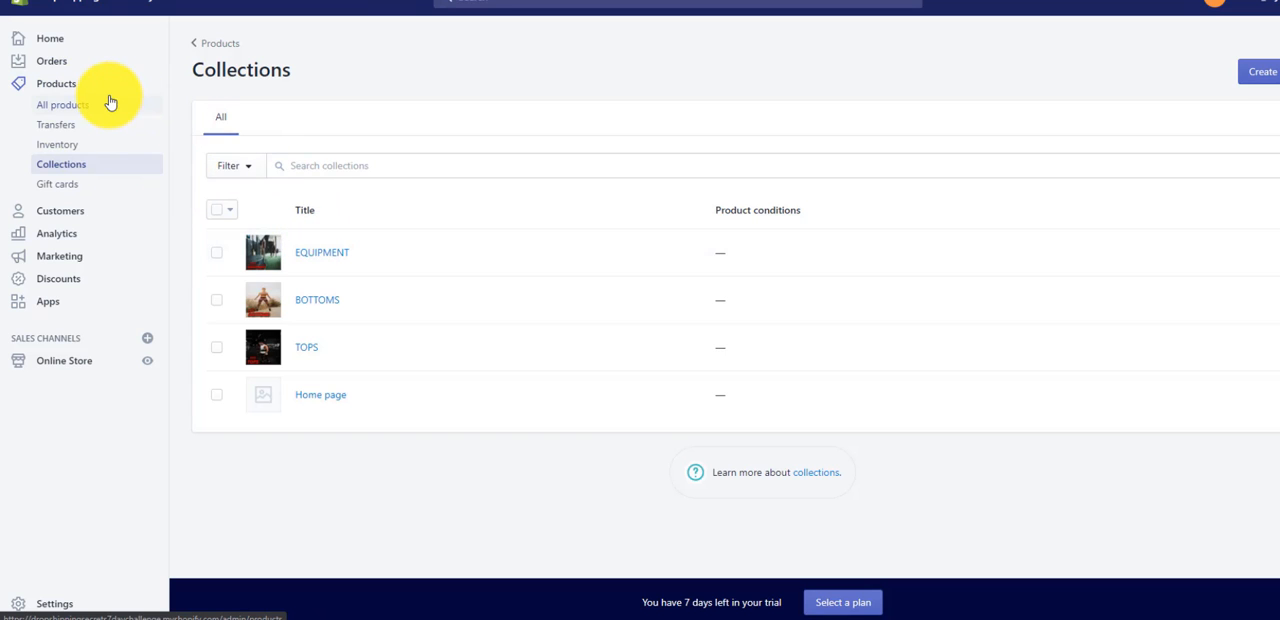
pyautogui.click(111, 103)
pyautogui.scroll(-2, 337, 214)
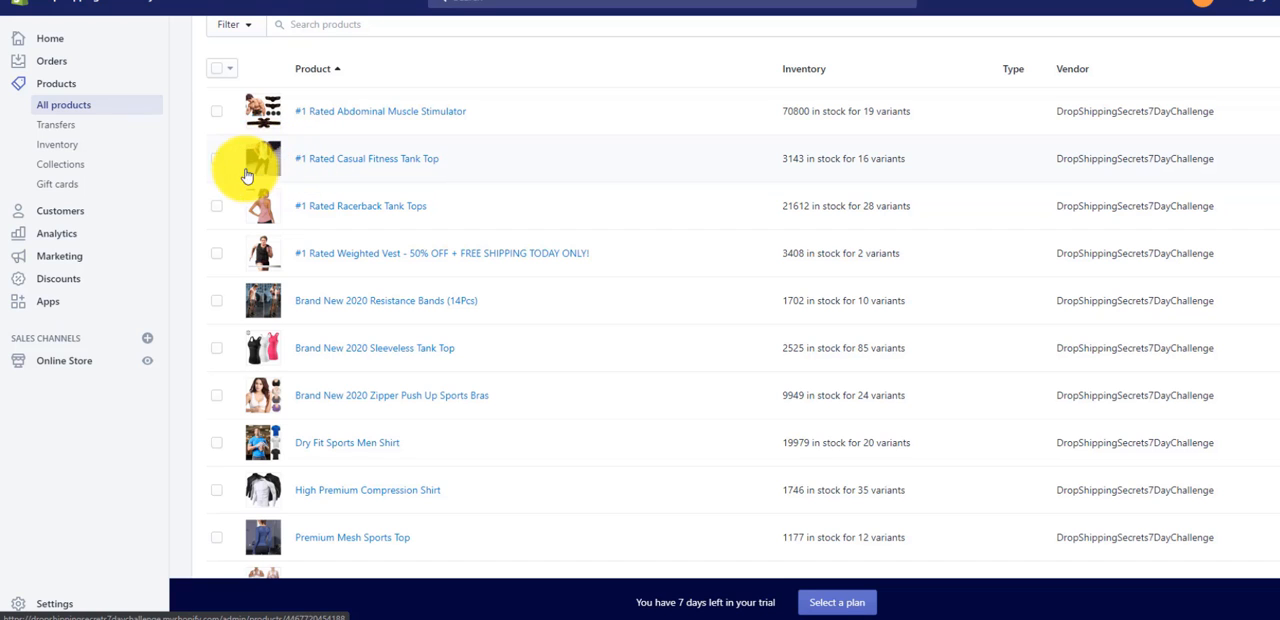
# - Select the Casual Fitness Tank Top, Dry Fit Sports Men Shirt and High Premium Compression Shirt in the product list
pyautogui.click(216, 159)
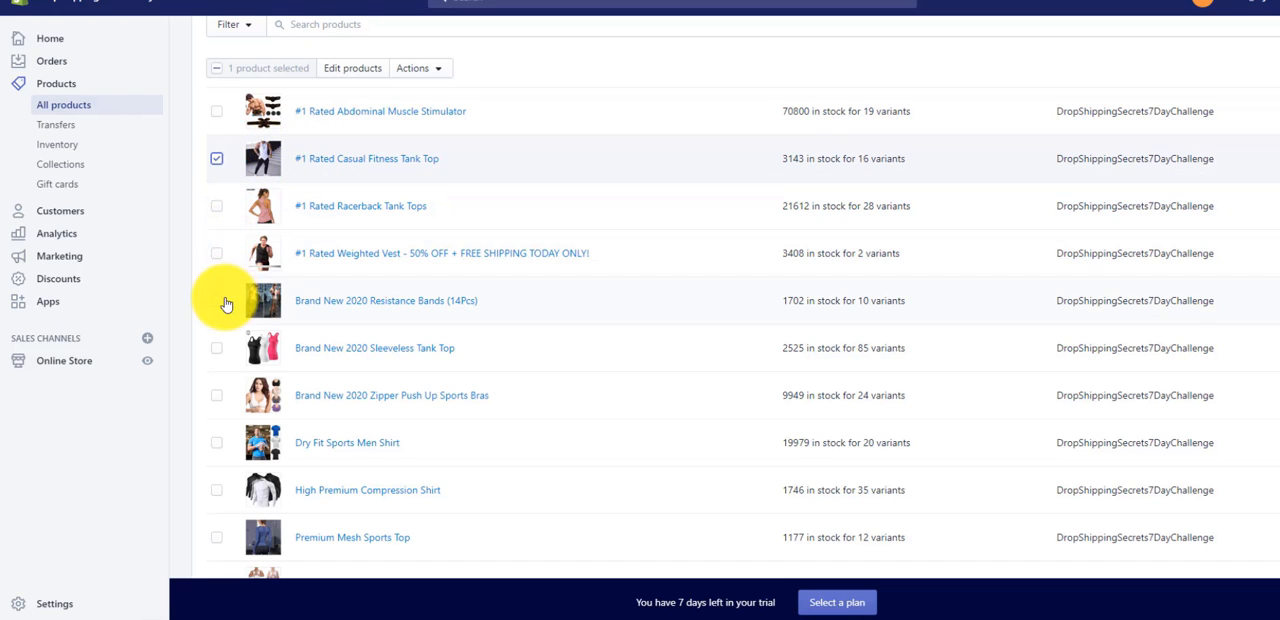
pyautogui.scroll(-3, 228, 292)
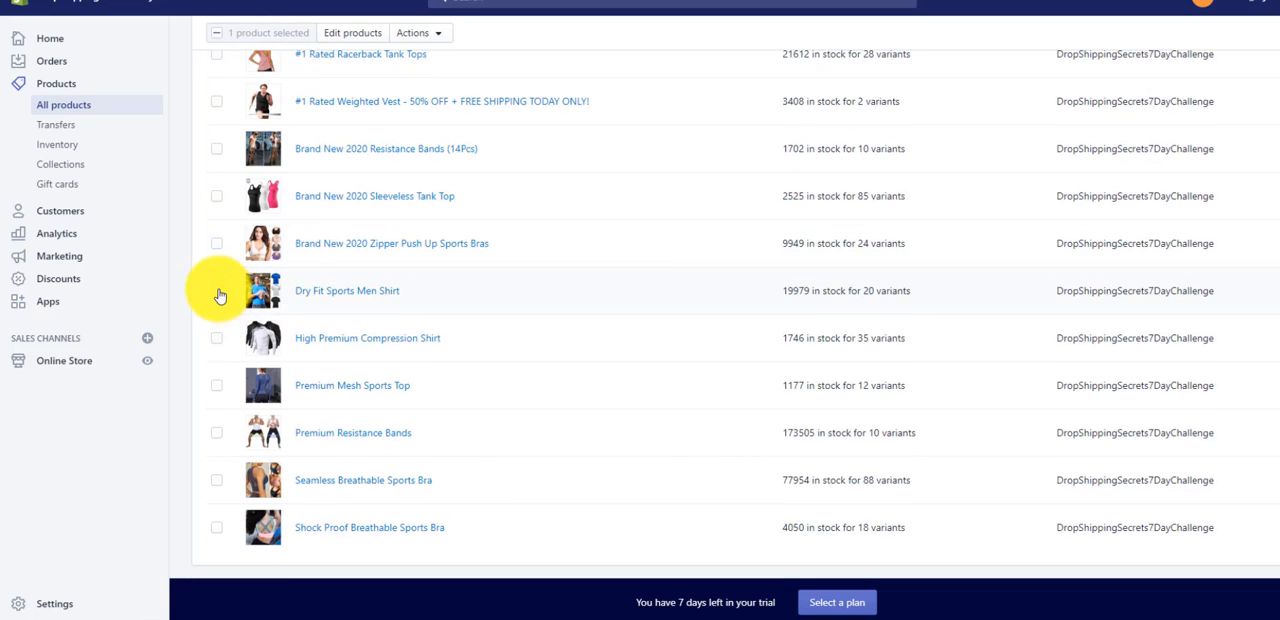
pyautogui.click(216, 292)
pyautogui.click(218, 340)
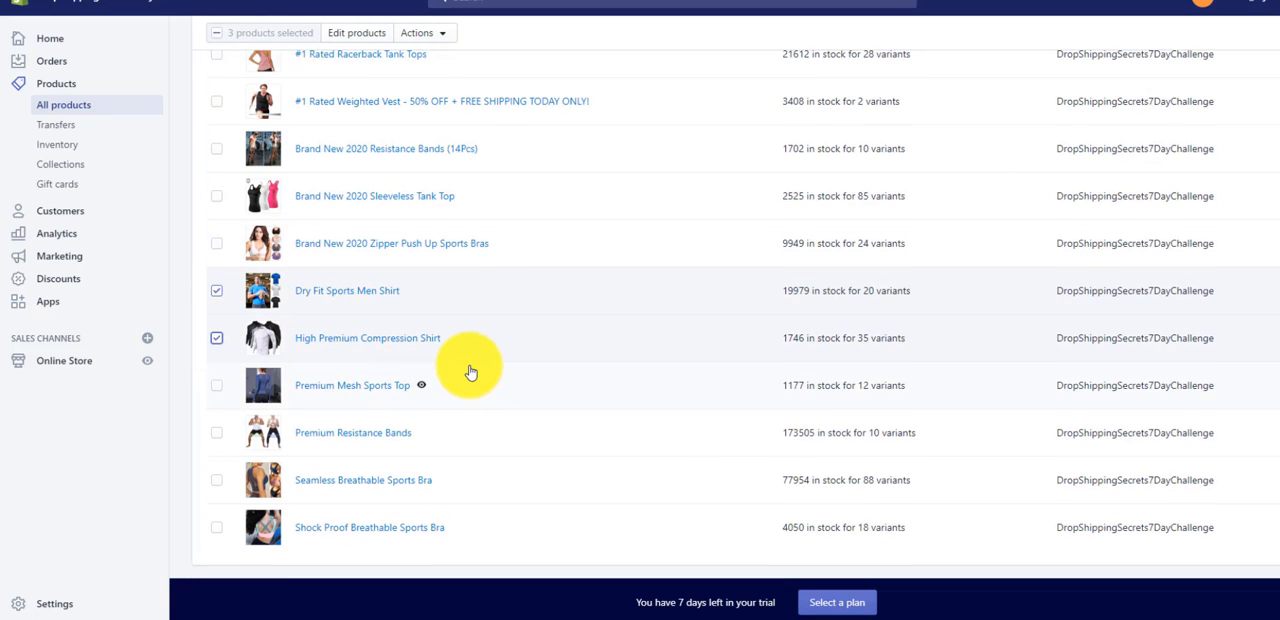
pyautogui.scroll(-2, 466, 364)
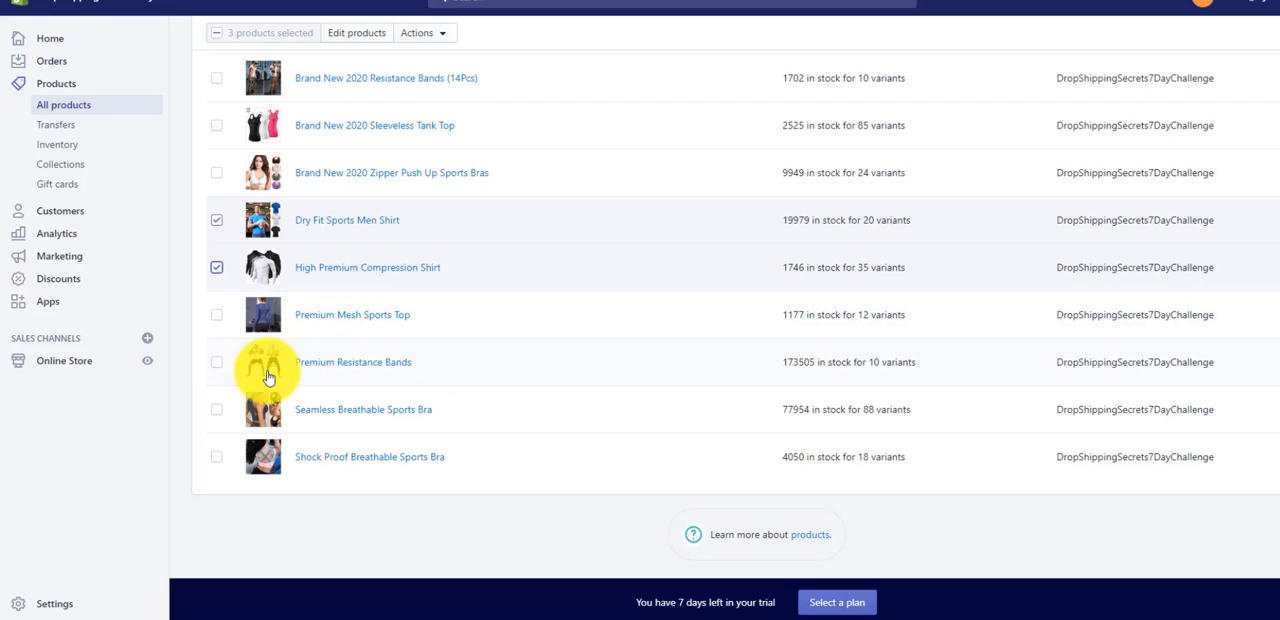
pyautogui.scroll(2, 245, 420)
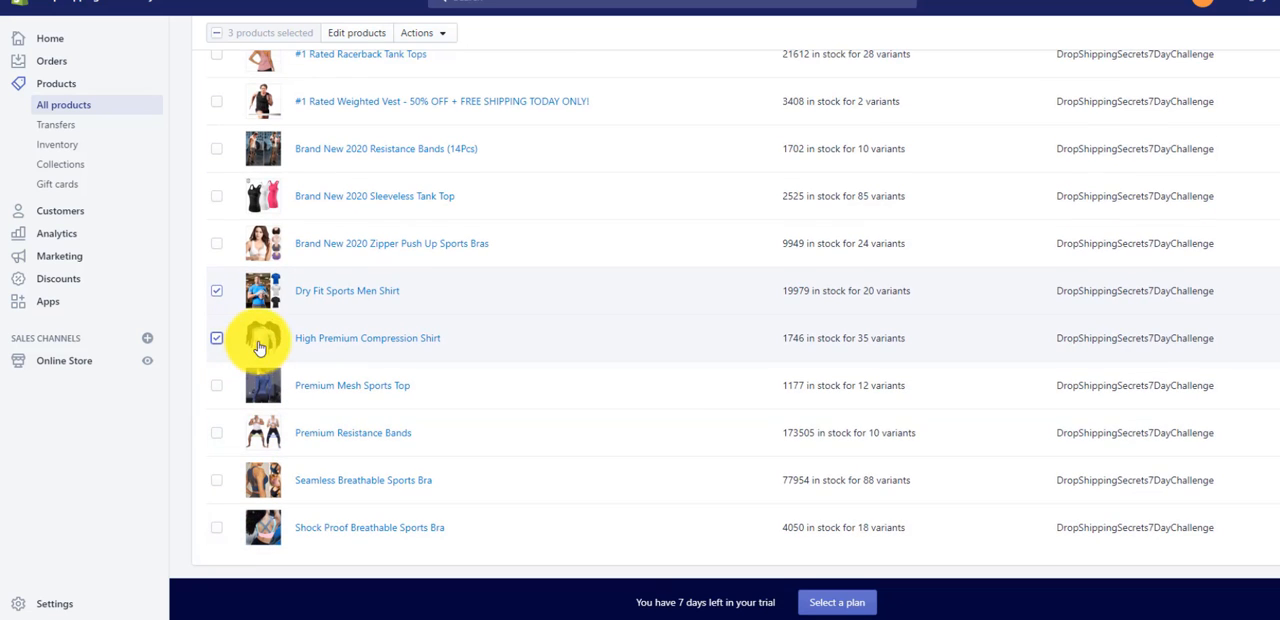
pyautogui.scroll(2, 257, 336)
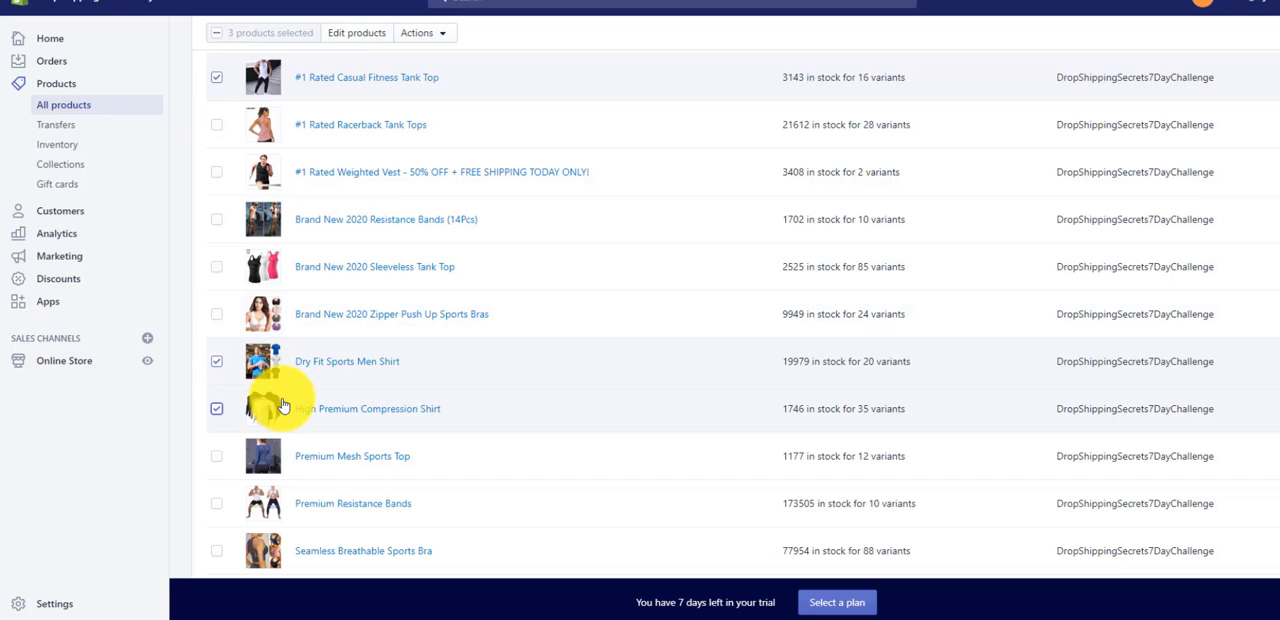
# - Deselect the casual tank top, the dry fit shirt and the compression shirt
pyautogui.click(218, 80)
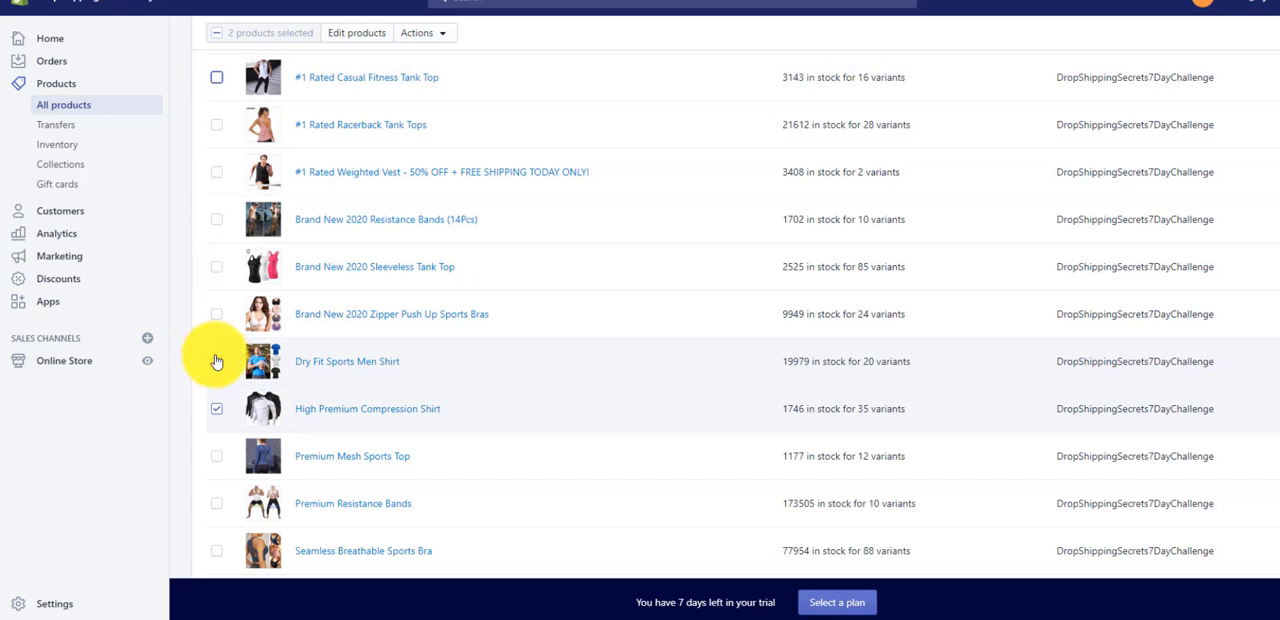
pyautogui.click(216, 362)
pyautogui.click(216, 410)
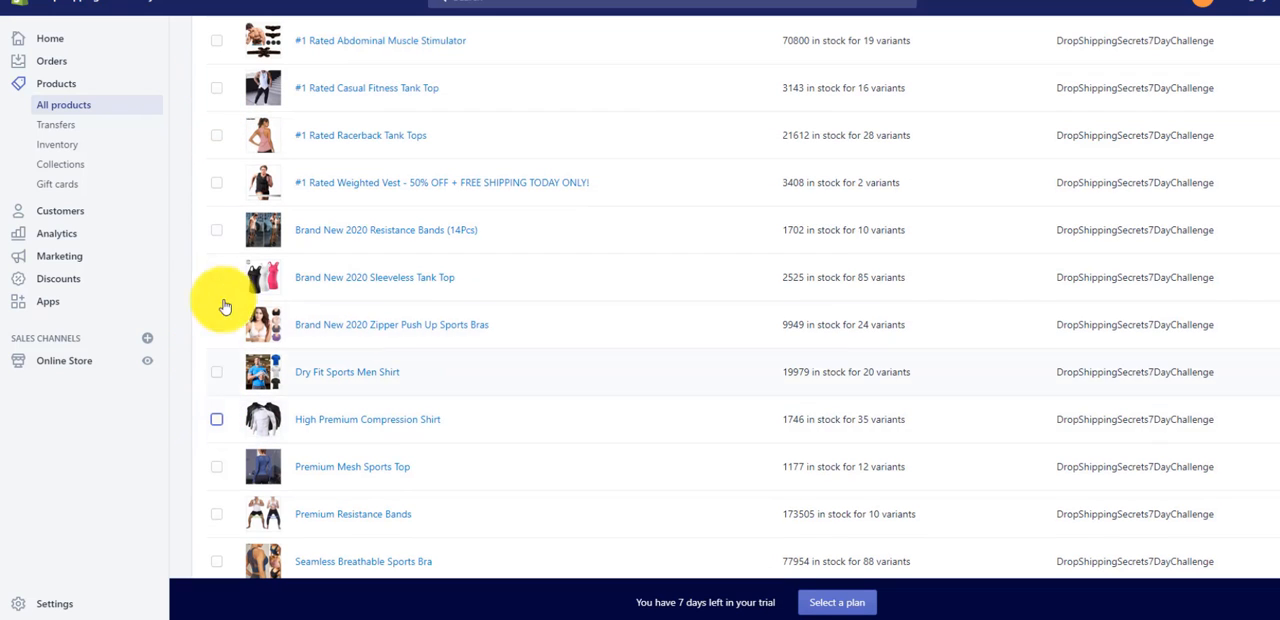
# - Select only the Zipper Push Up Sports Bras, Seamless Breathable Sports Bra and Shock Proof Breathable Sports Bra in the product list
pyautogui.click(219, 138)
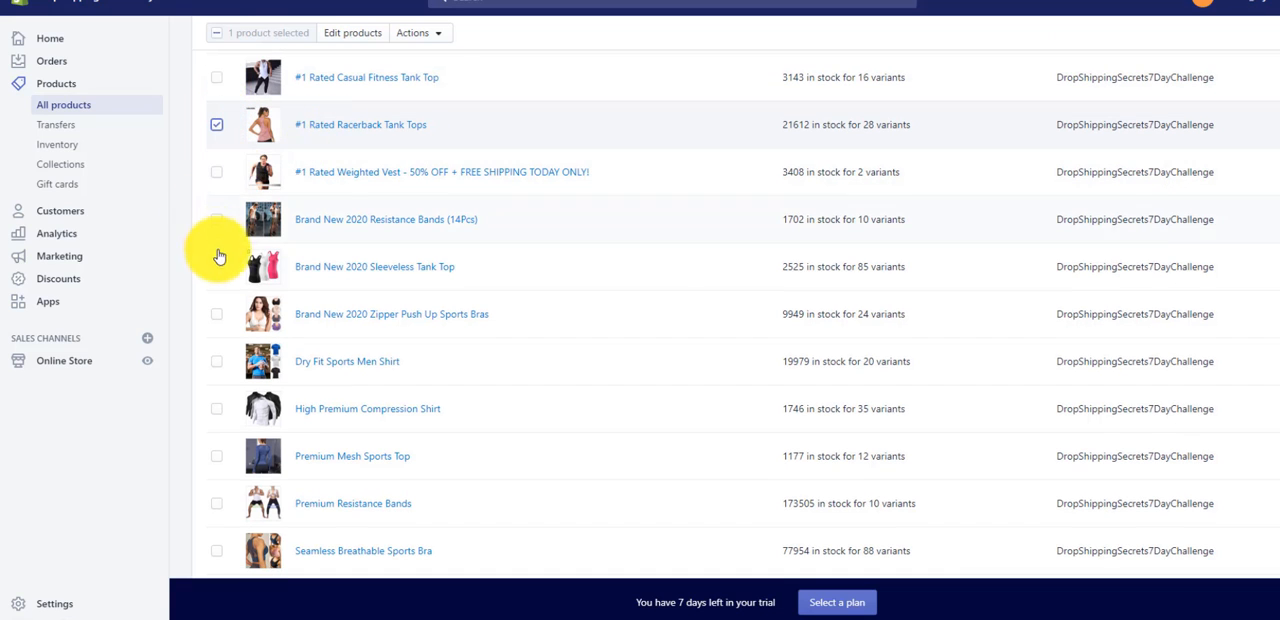
pyautogui.scroll(-1, 228, 259)
pyautogui.scroll(-1, 228, 259)
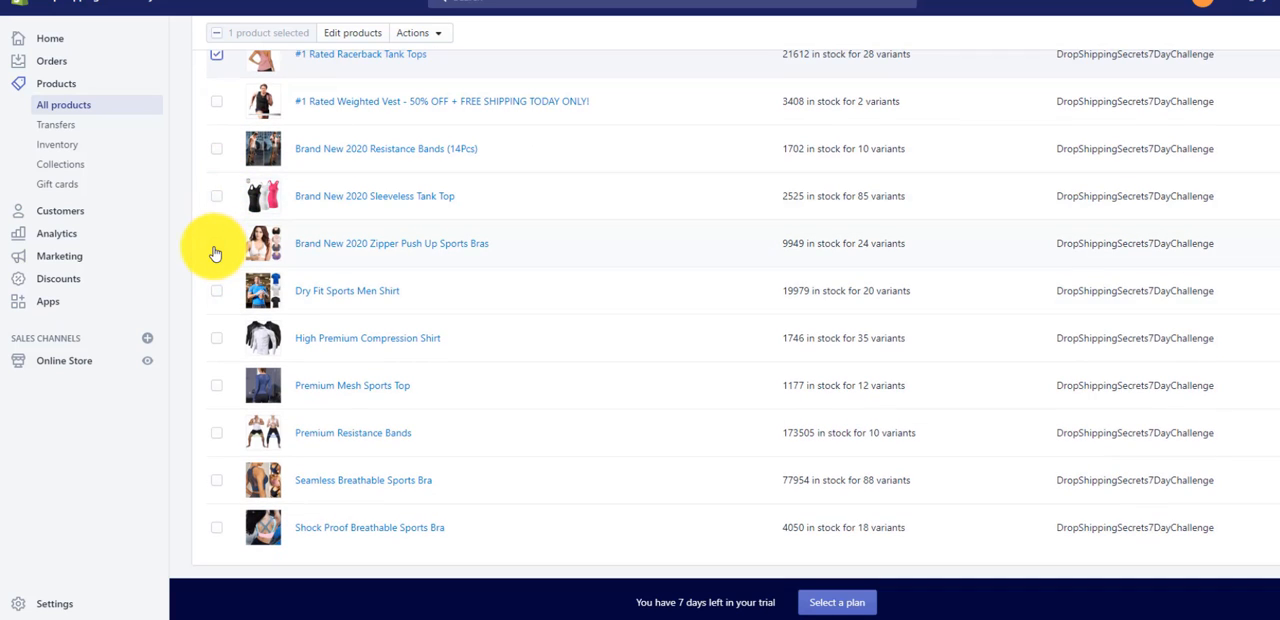
pyautogui.click(216, 245)
pyautogui.click(215, 56)
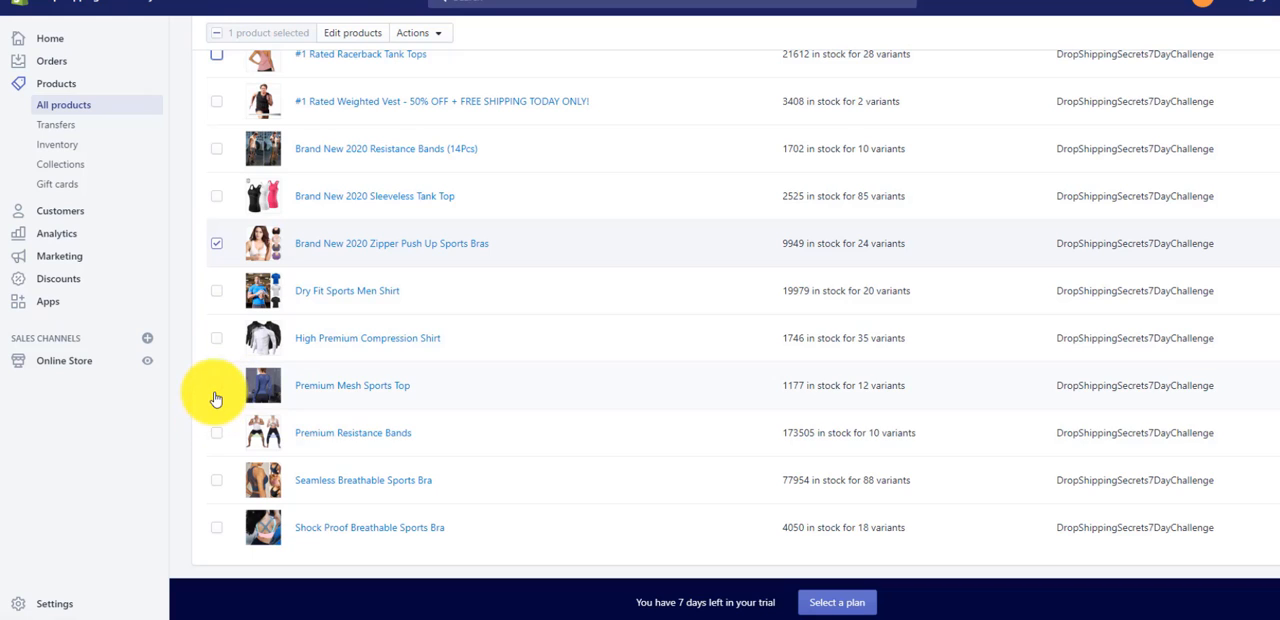
pyautogui.click(215, 481)
pyautogui.click(216, 527)
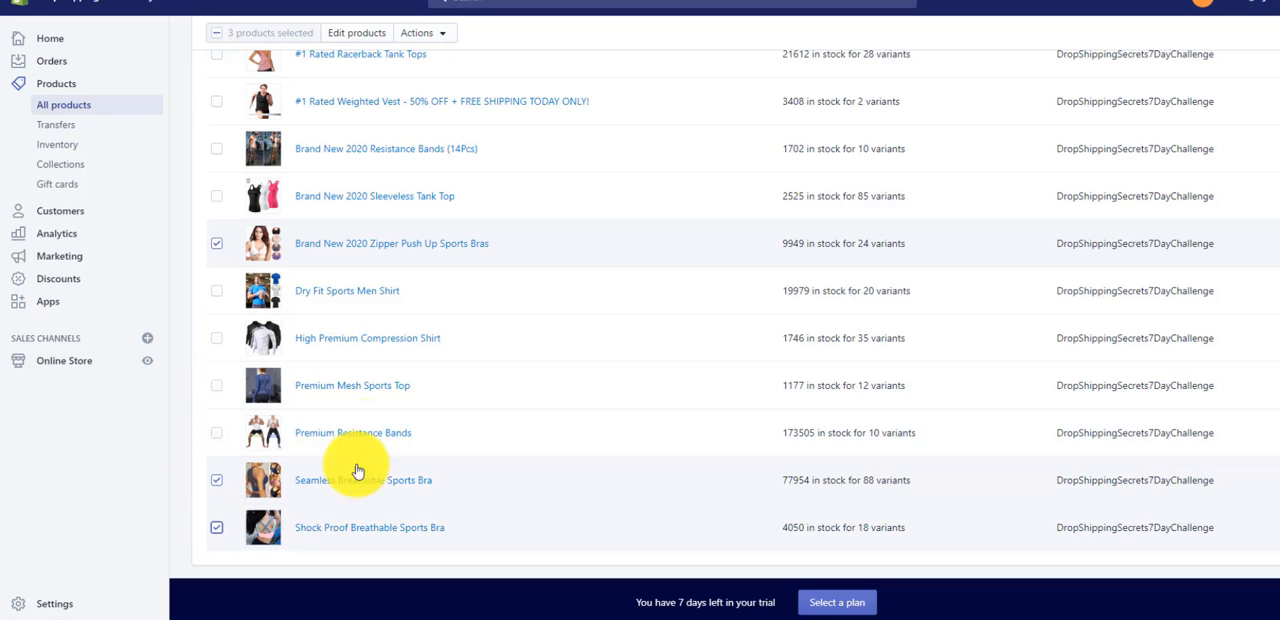
pyautogui.scroll(-2, 316, 482)
pyautogui.scroll(2, 275, 457)
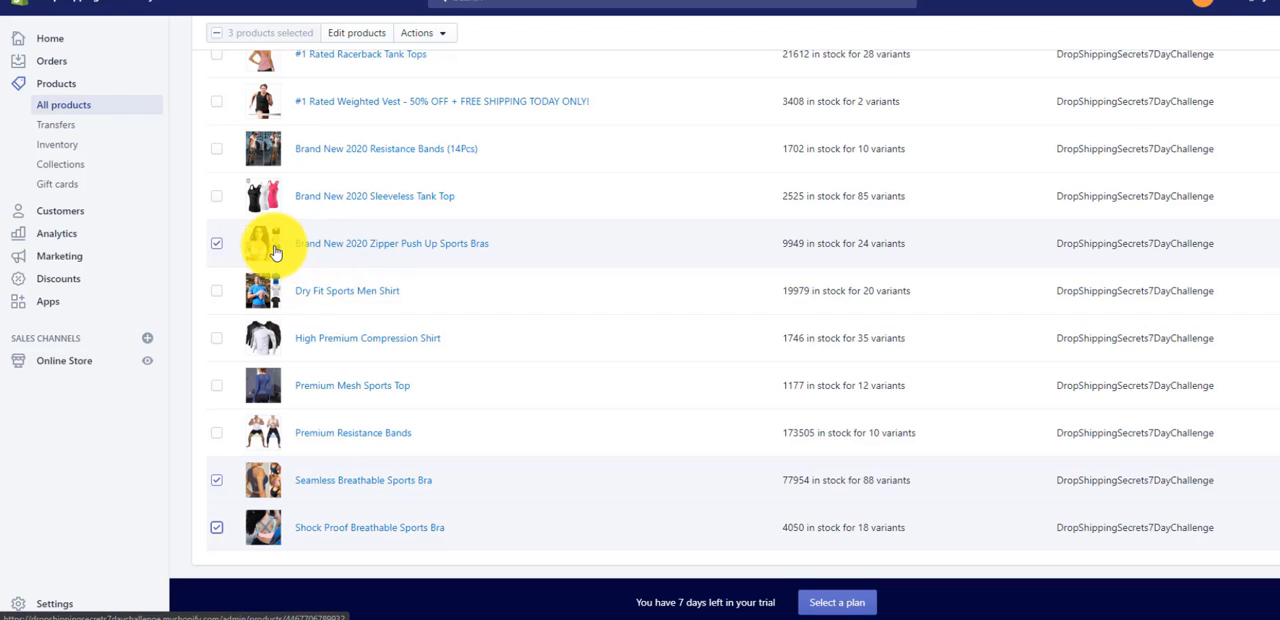
pyautogui.scroll(3, 273, 250)
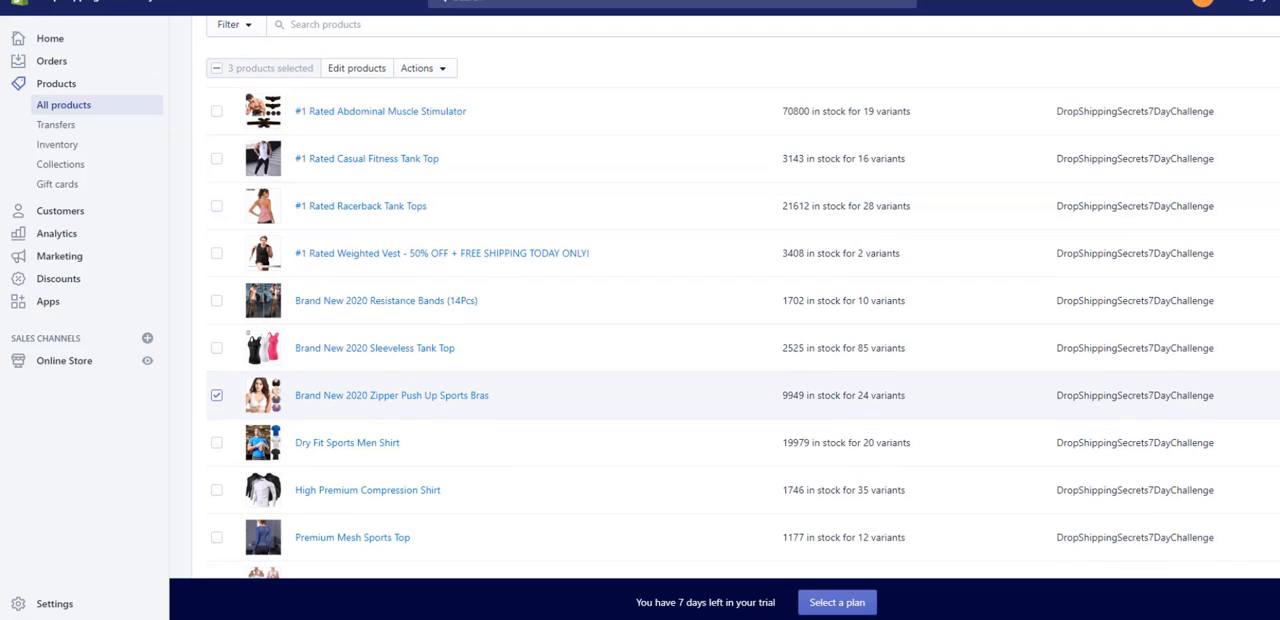
pyautogui.scroll(1, 363, 329)
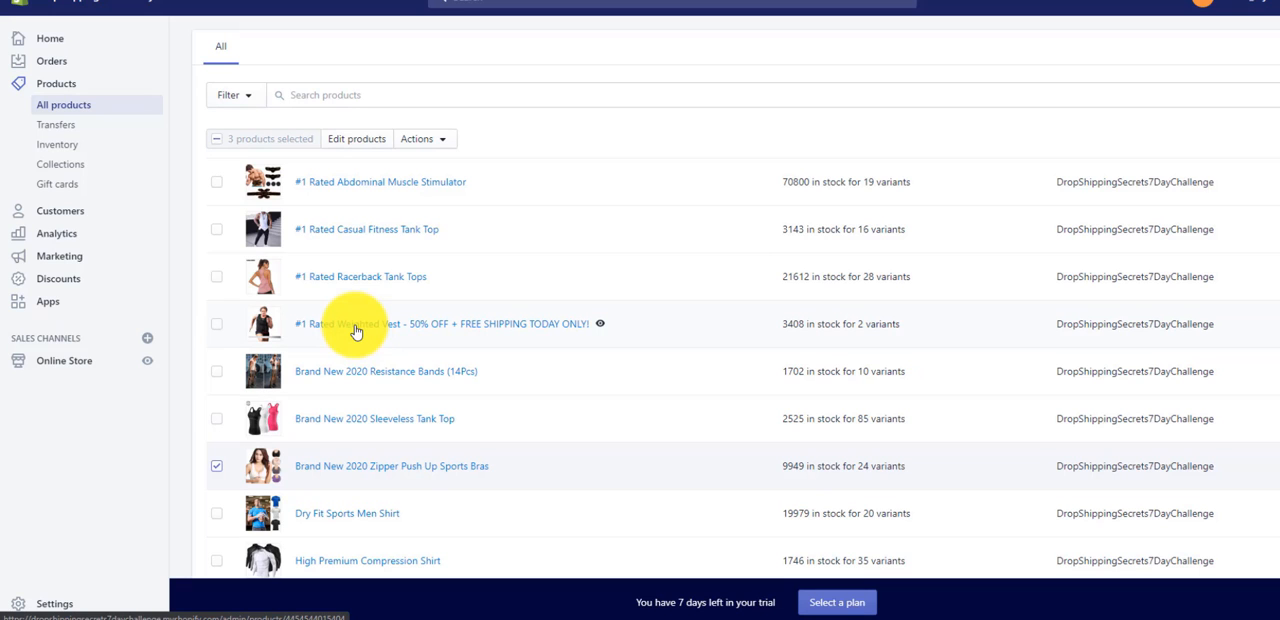
pyautogui.scroll(1, 405, 295)
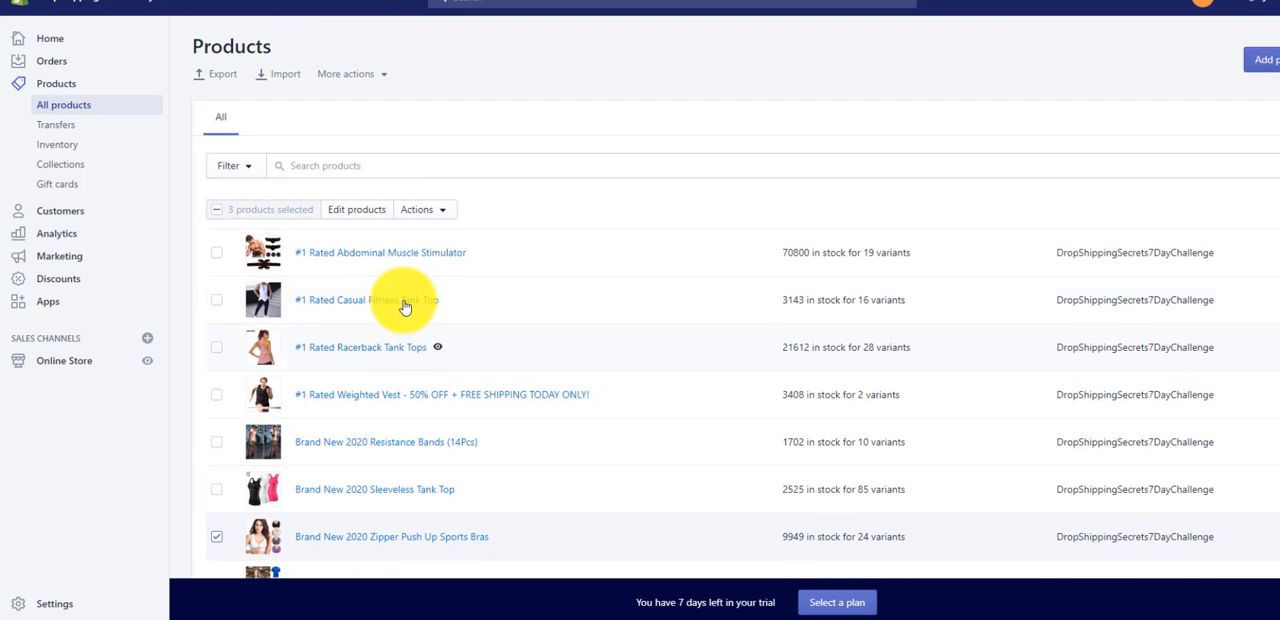